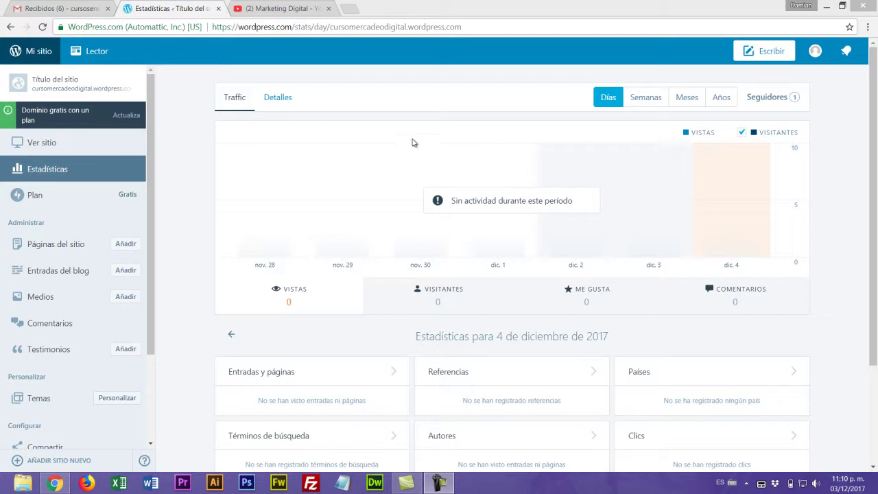
- Change the address to cursomercadeodigital.wordpress.com/wp-admin to load the Escritorio dashboard
left_click_drag(332, 26, 468, 30)
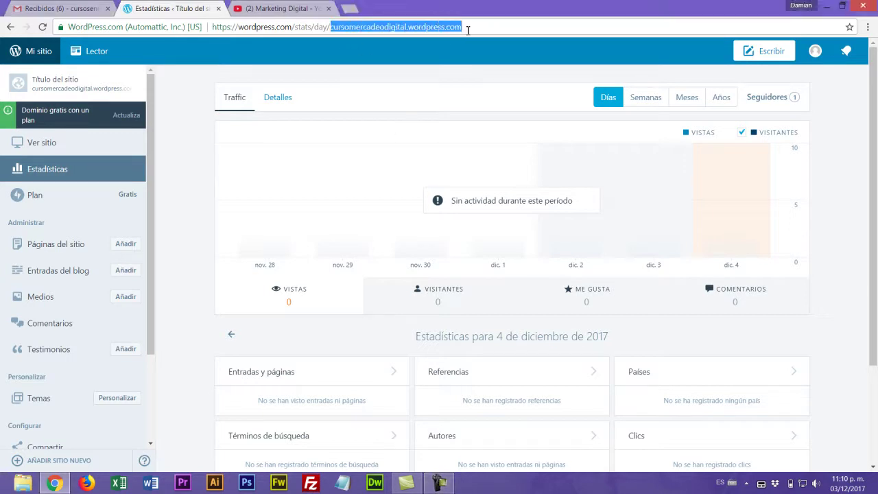
left_click(350, 27)
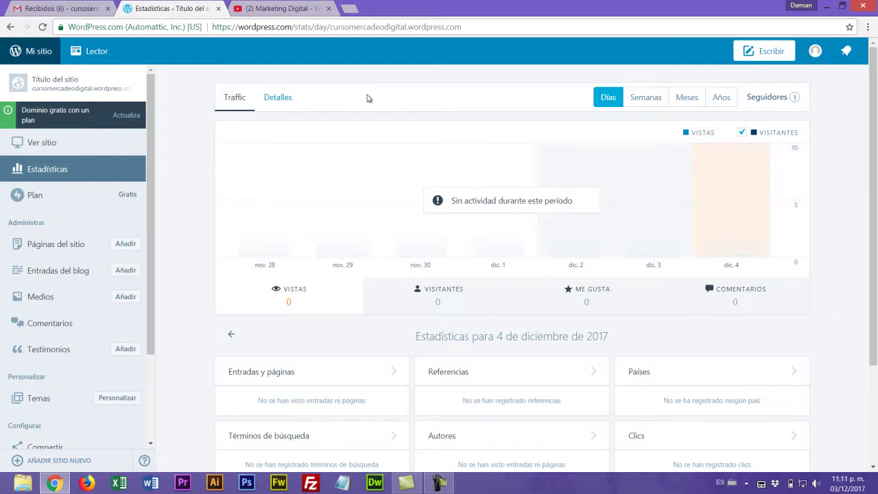
left_click_drag(333, 28, 167, 34)
key("BackSpace")
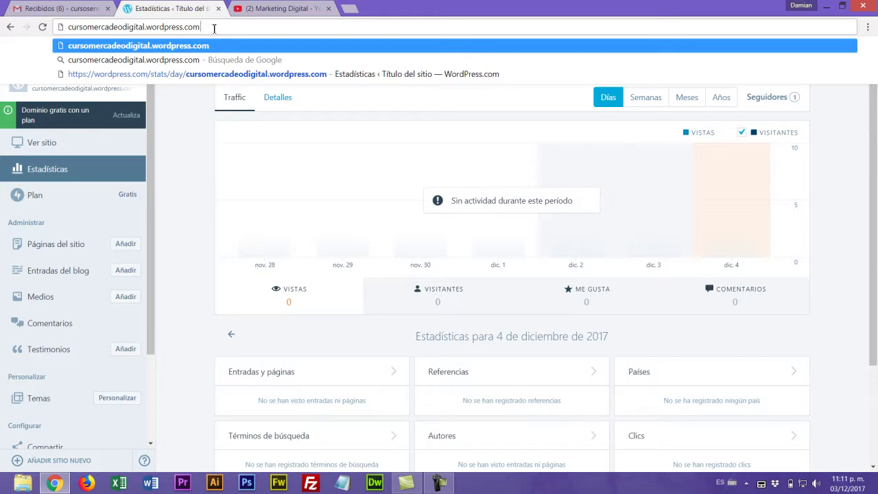
type("/wp")
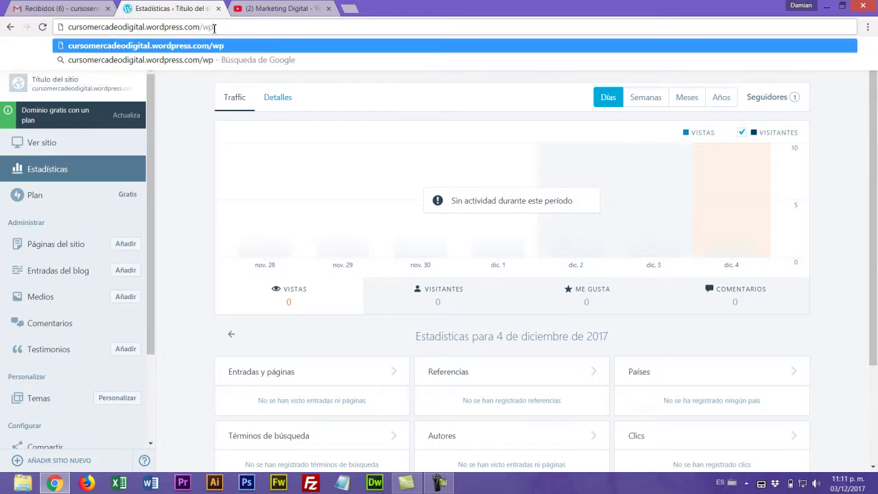
type("-admin")
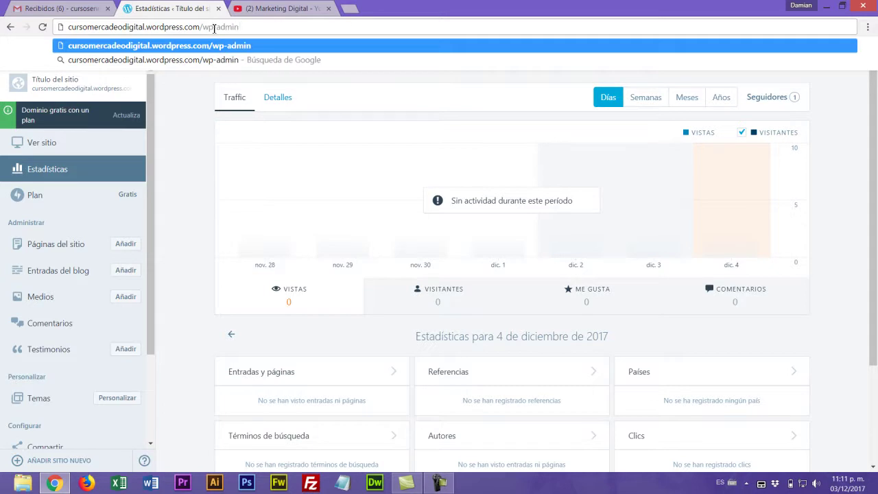
key("Return")
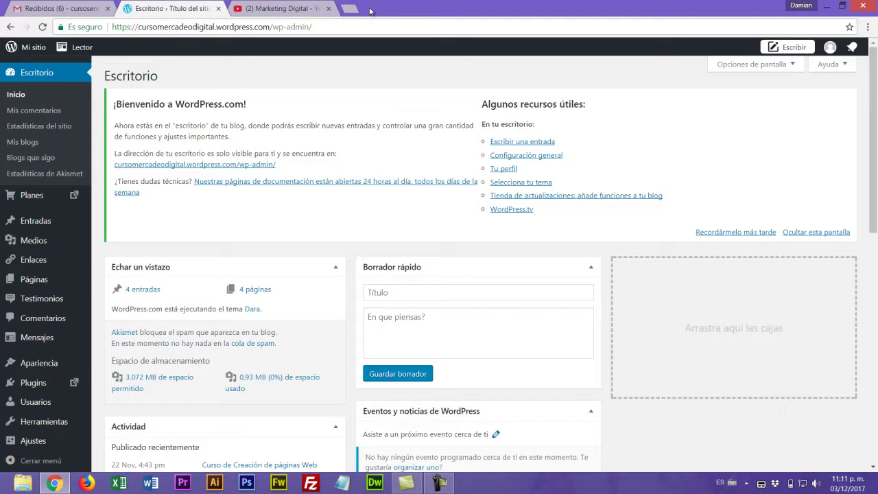
- Open the Mi sitio link in a new tab to show the site's Estadísticas page
right_click(32, 54)
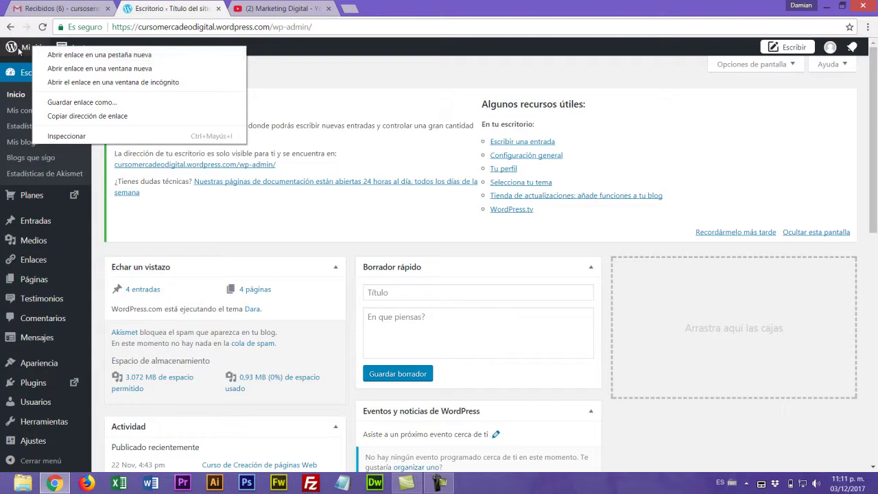
left_click(85, 55)
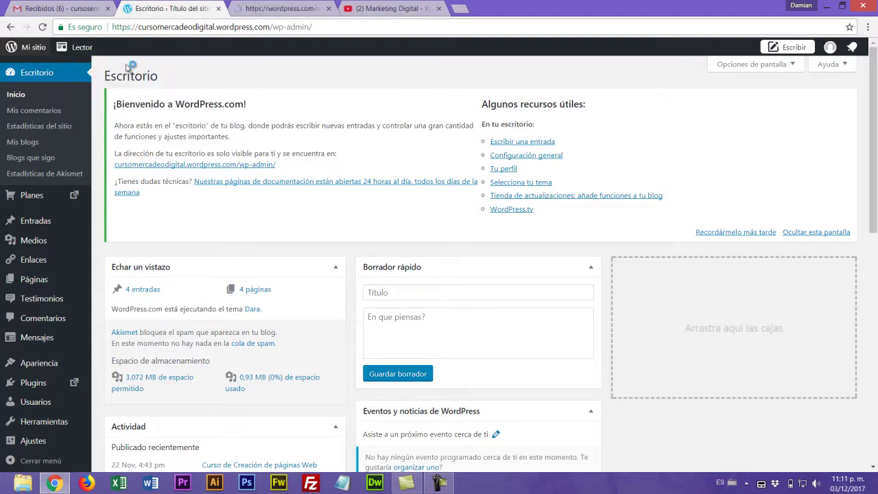
left_click(275, 11)
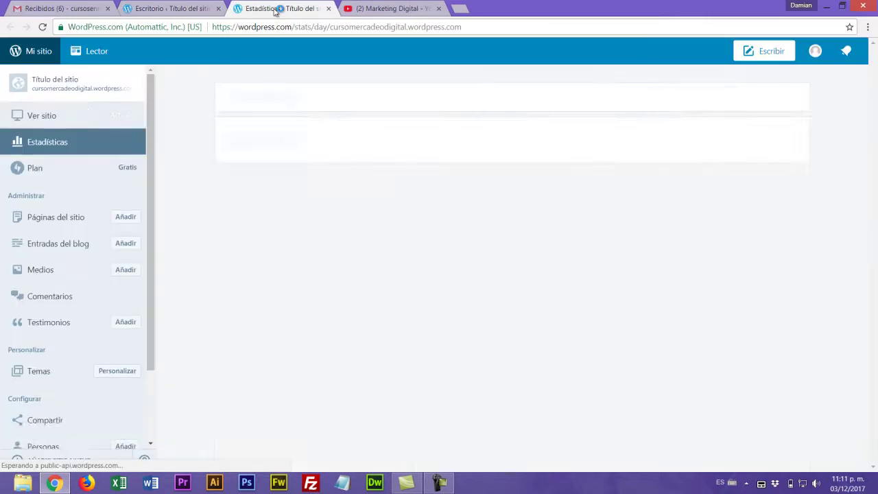
left_click(179, 10)
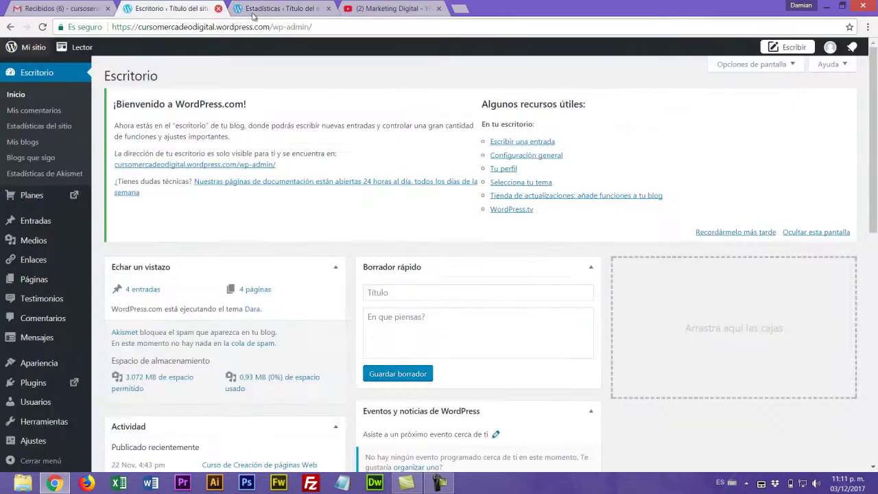
left_click(274, 9)
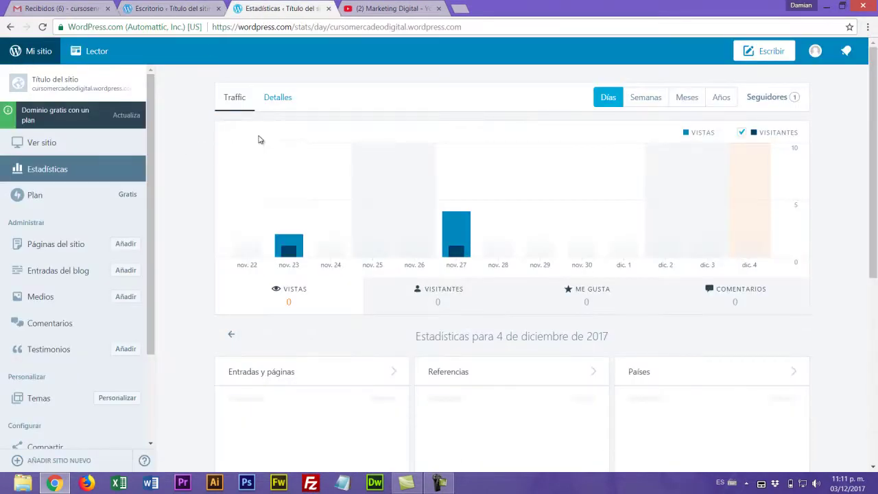
- Load the live site's home page by removing /view/ from the preview address
left_click(36, 143)
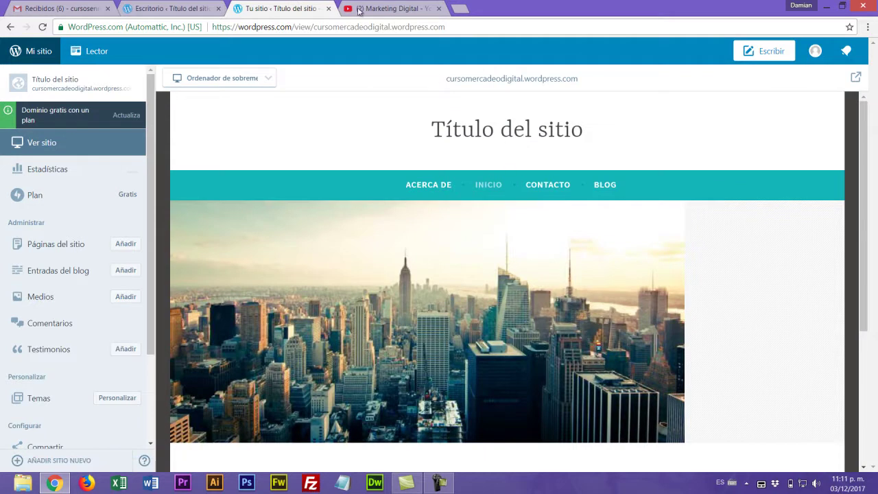
left_click_drag(315, 28, 193, 30)
key("BackSpace")
key("Return")
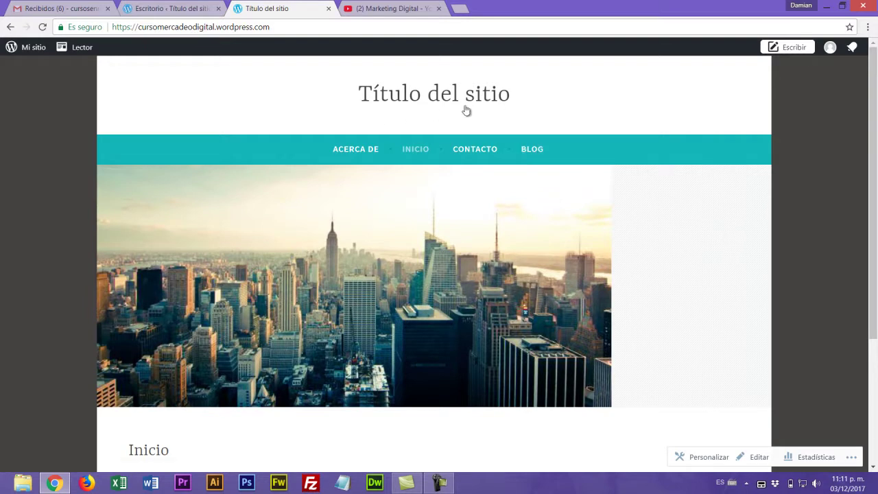
scroll(877, 295, "down", 3)
scroll(873, 295, "up", 3)
- Browse the live Blog and Contacto pages, then go back to the Escritorio tab
left_click(532, 157)
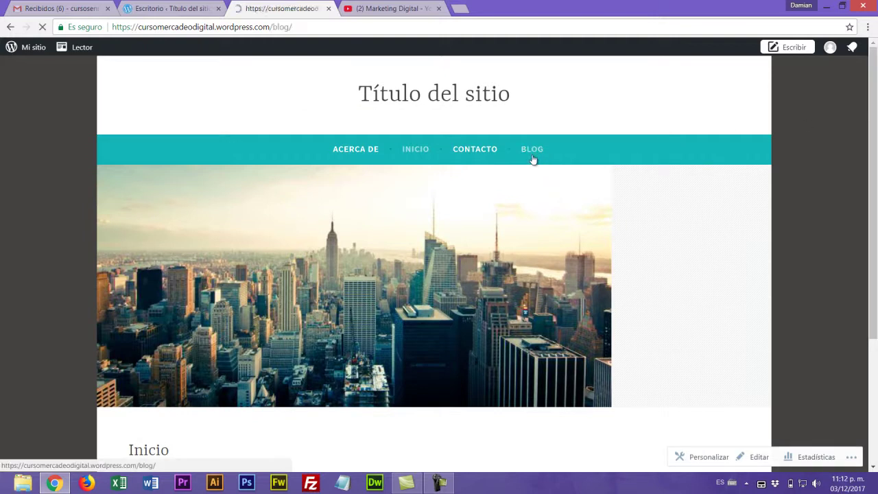
left_click_drag(875, 136, 874, 446)
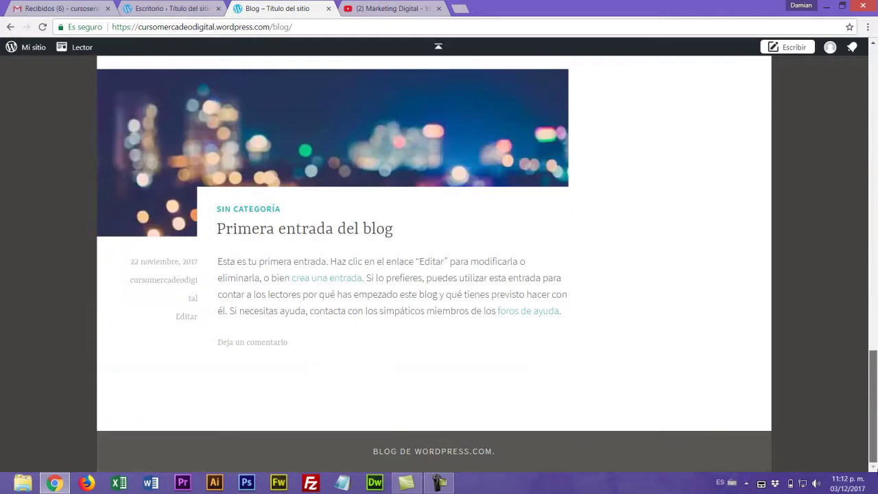
left_click(438, 46)
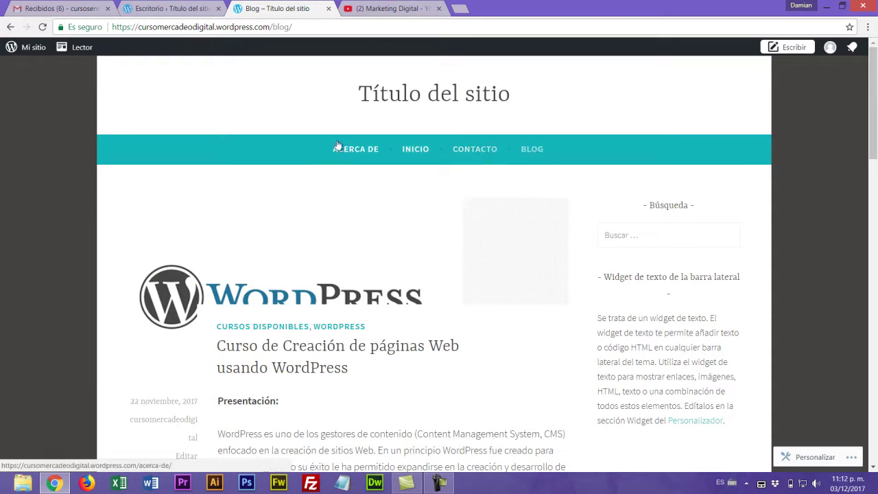
left_click(483, 150)
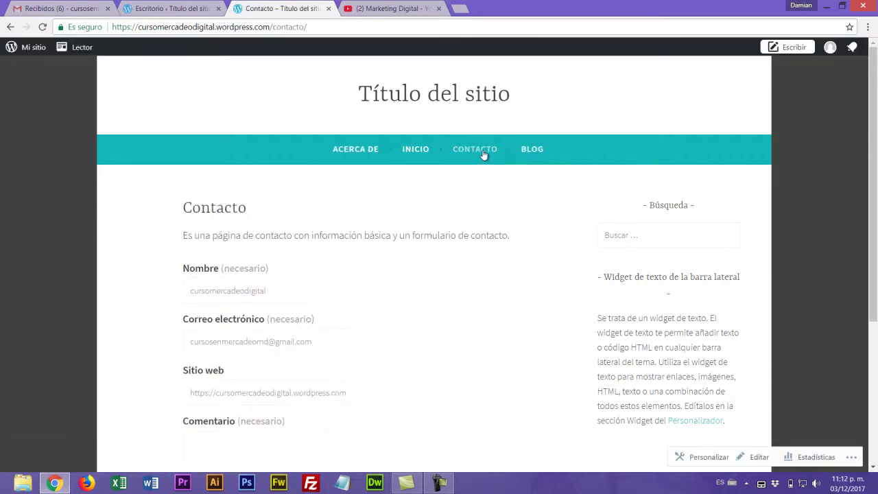
scroll(459, 284, "down", 2)
scroll(459, 284, "down", 2)
scroll(459, 283, "up", 4)
left_click(182, 13)
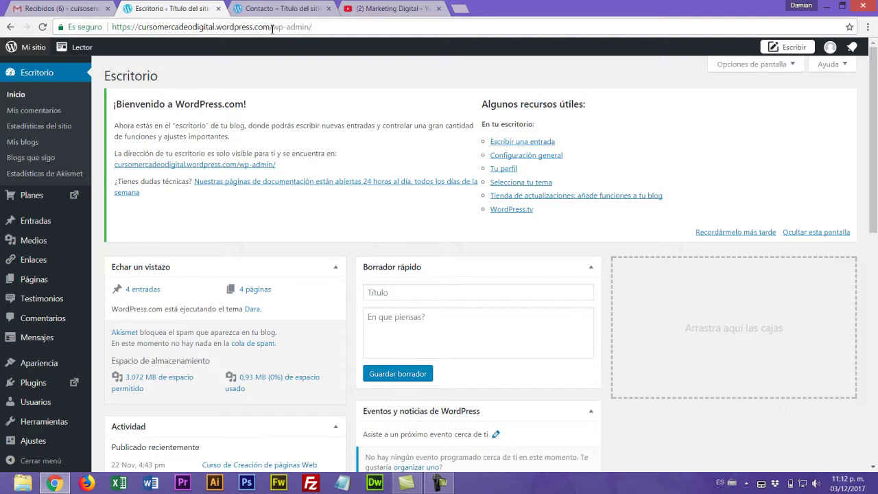
- Remove contacto/ from the site tab's address to show the Inicio home page, then return to Escritorio
left_click_drag(314, 29, 271, 30)
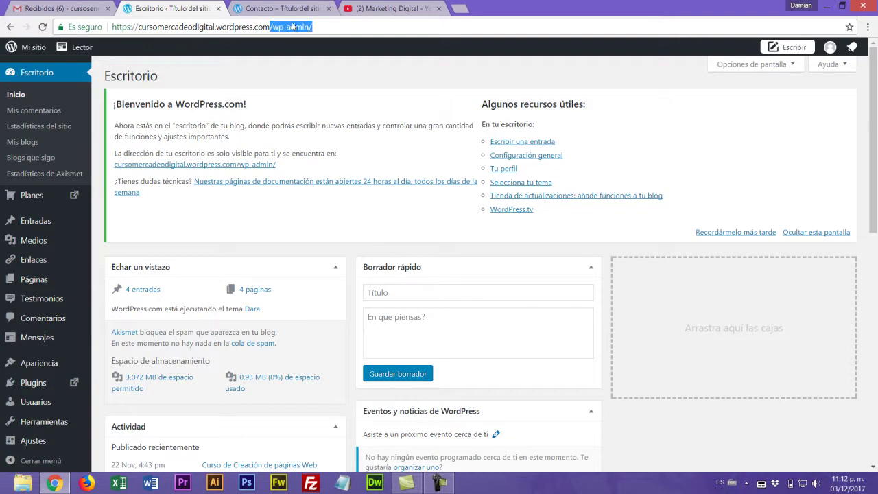
left_click(280, 9)
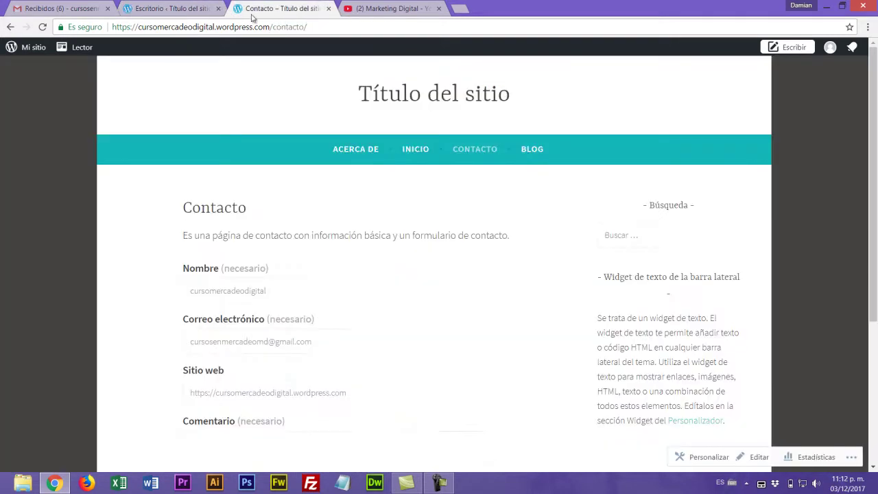
left_click(313, 28)
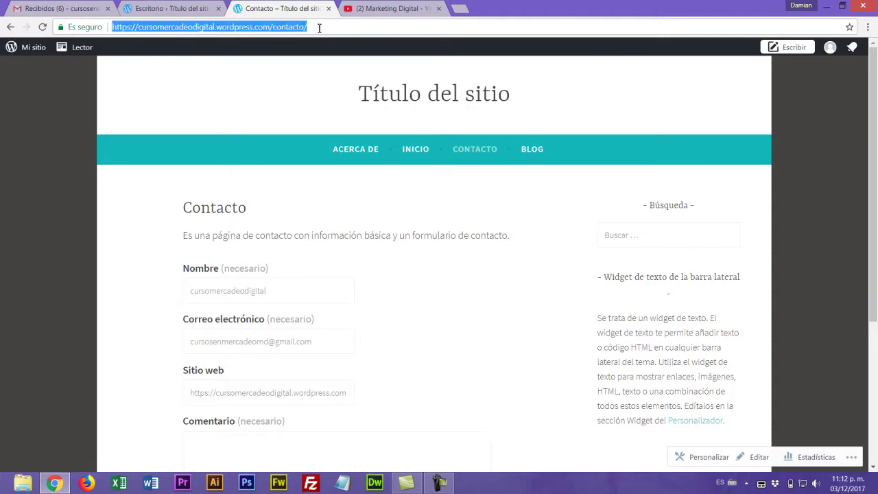
left_click(319, 28)
key("BackSpace")
key("BackSpace")
key("BackSpace")
key("BackSpace")
key("BackSpace")
key("BackSpace")
key("BackSpace")
key("BackSpace")
key("BackSpace")
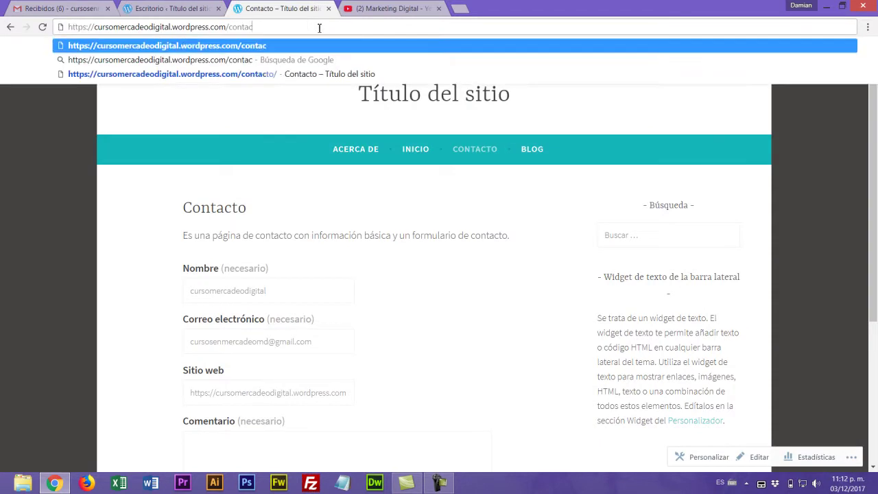
key("Return")
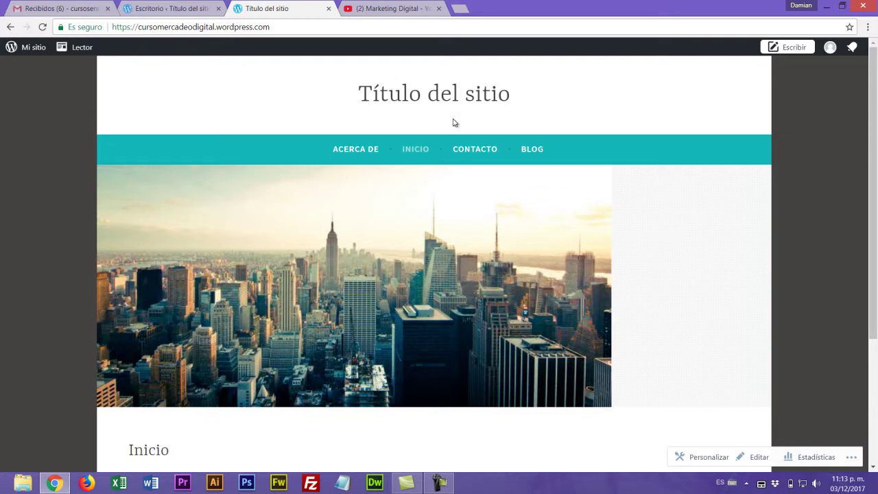
left_click(155, 7)
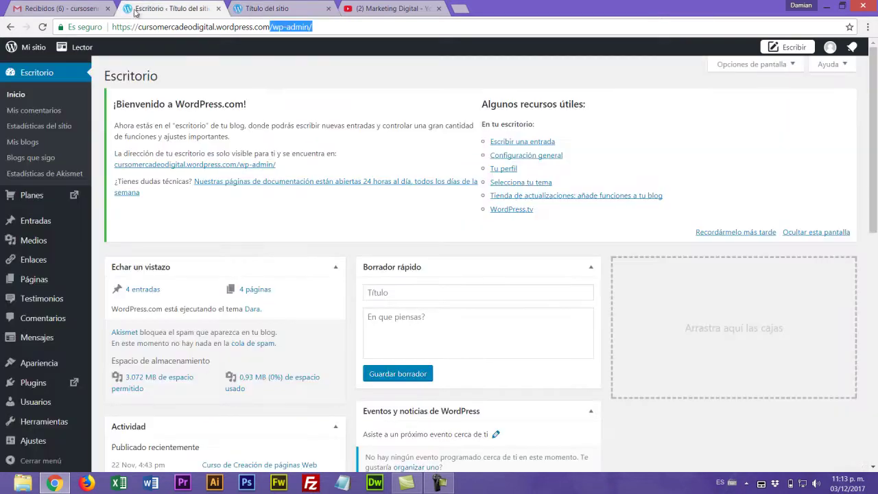
- Review the 16 categories under Entradas > Categorías, then open Todas las entradas
mouse_move(34, 225)
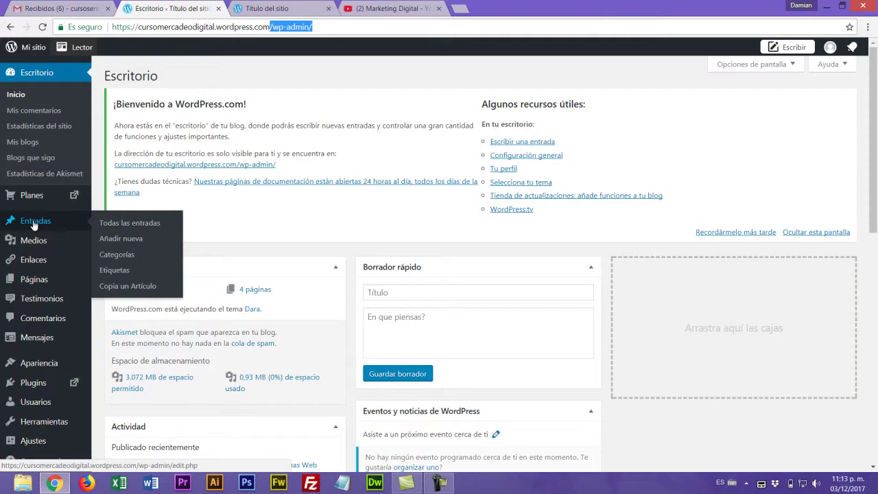
left_click(117, 255)
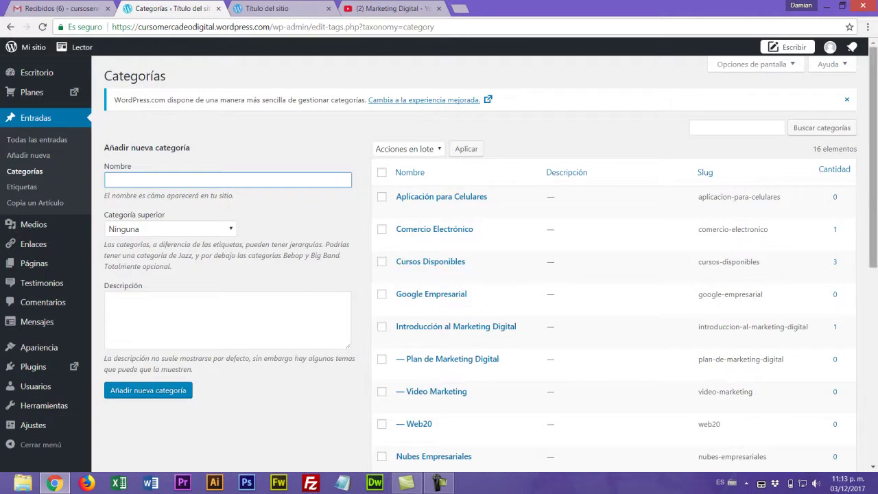
scroll(439, 46, "down", 5)
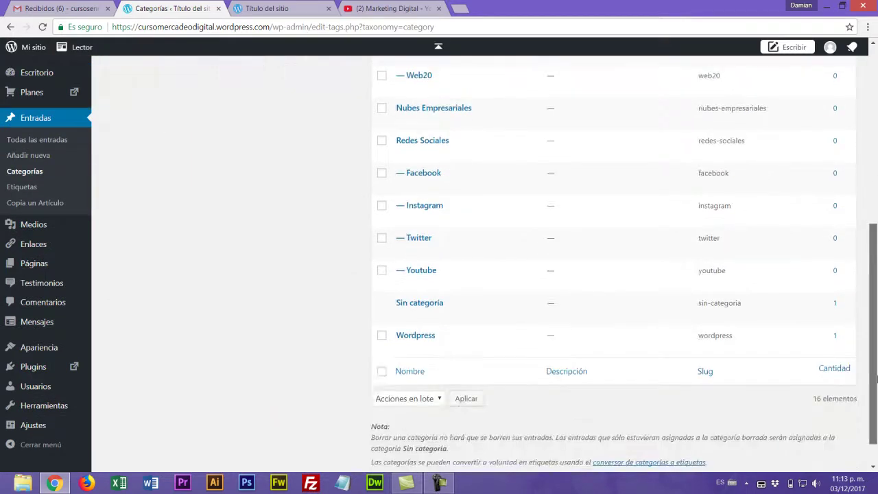
scroll(438, 46, "up", 5)
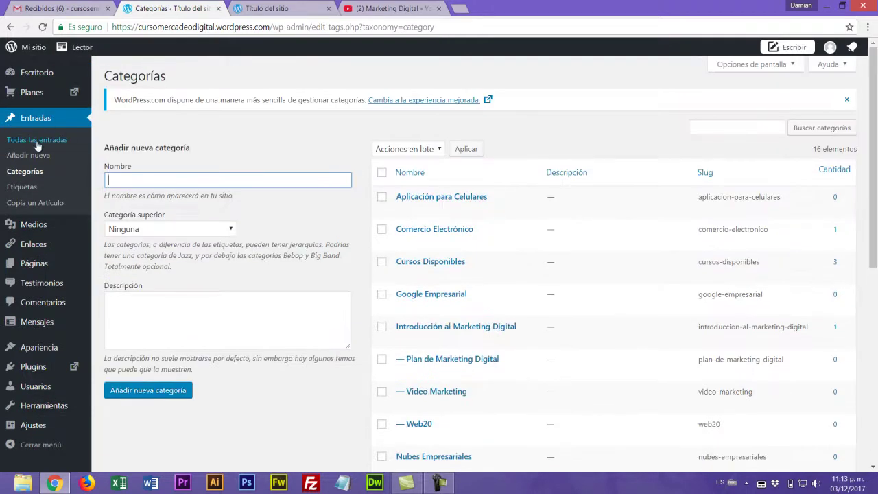
left_click(37, 141)
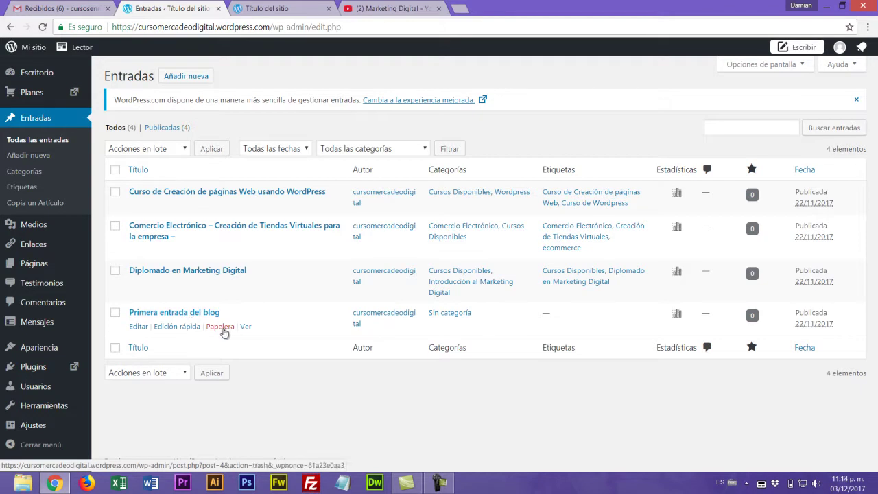
left_click(222, 328)
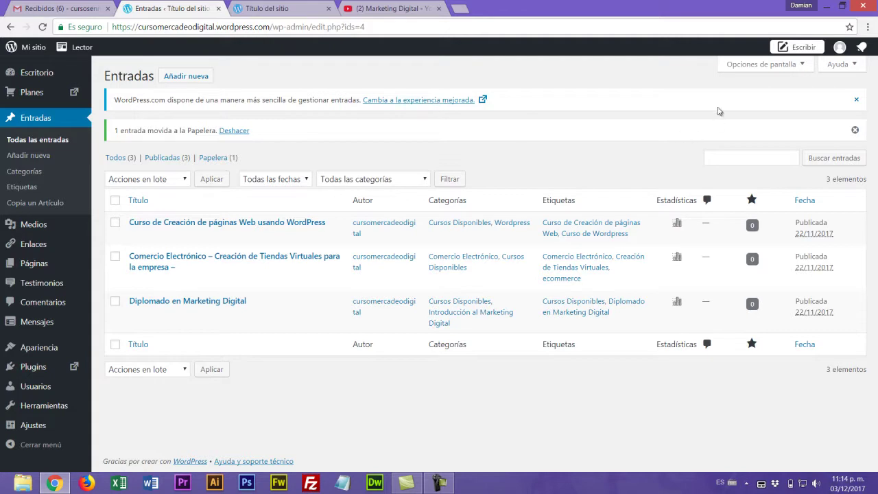
left_click(856, 130)
left_click(857, 100)
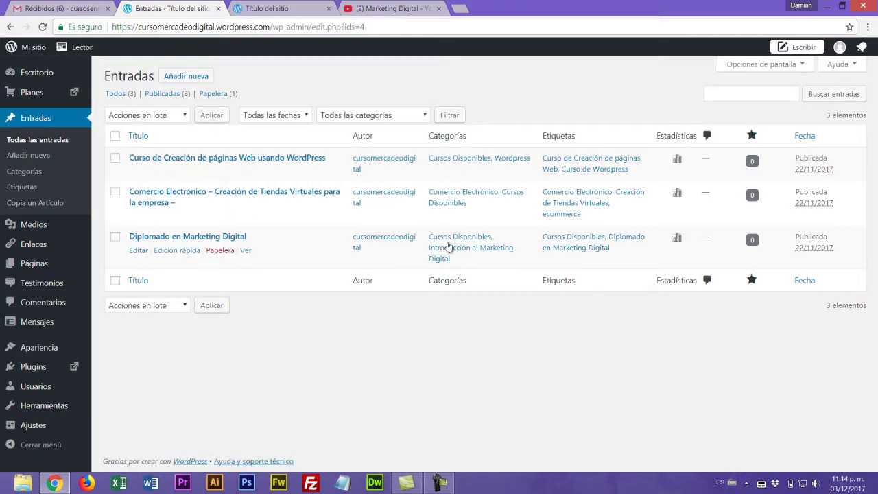
mouse_move(26, 268)
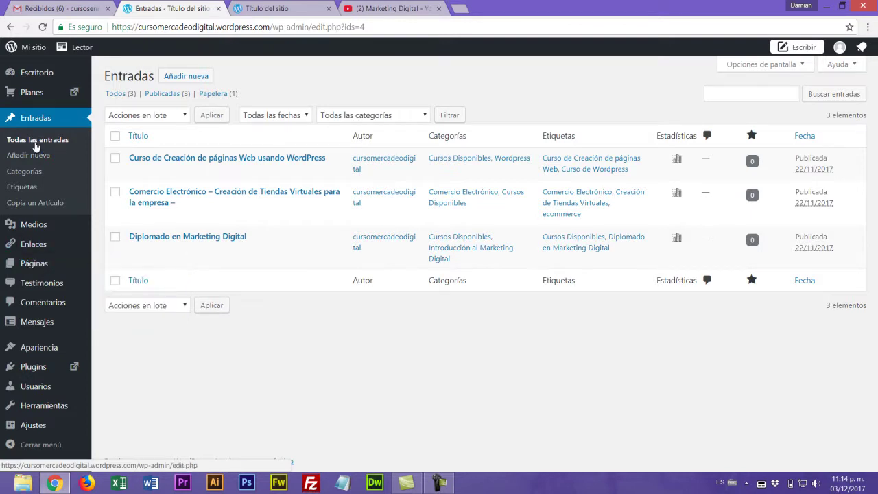
- View the live Acerca de page, then browse and reload the Blog page's posts
left_click(273, 9)
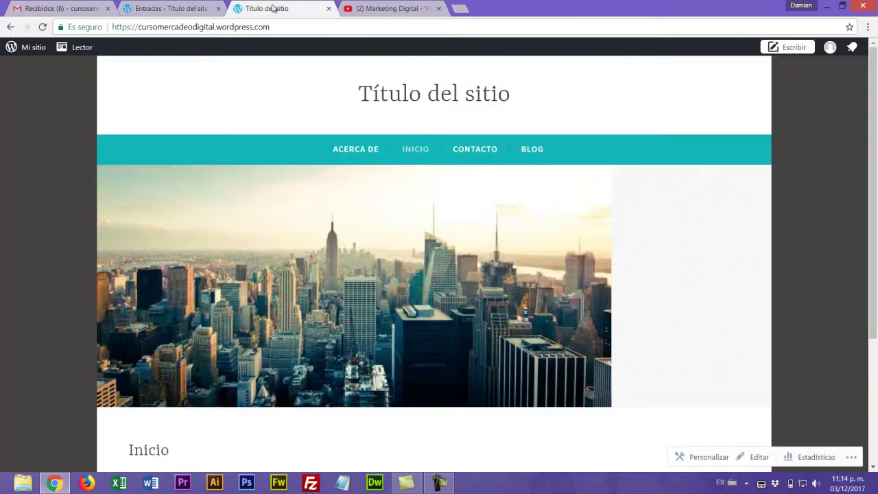
left_click(359, 149)
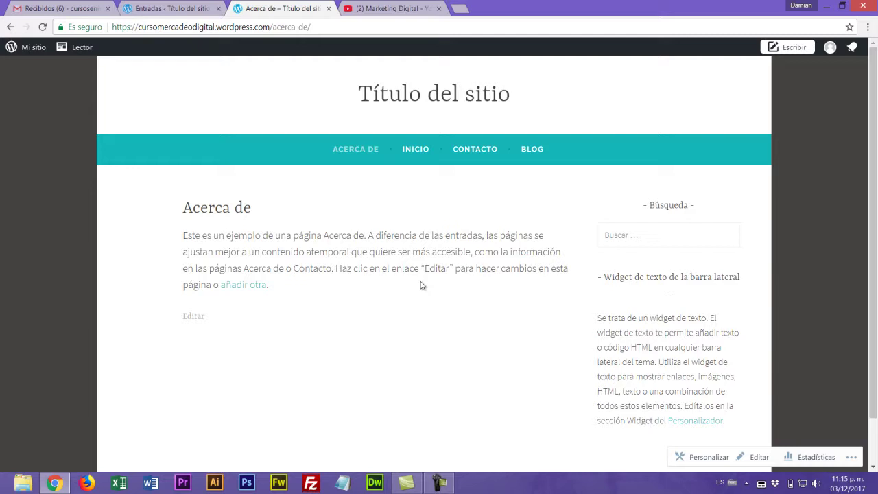
left_click(535, 155)
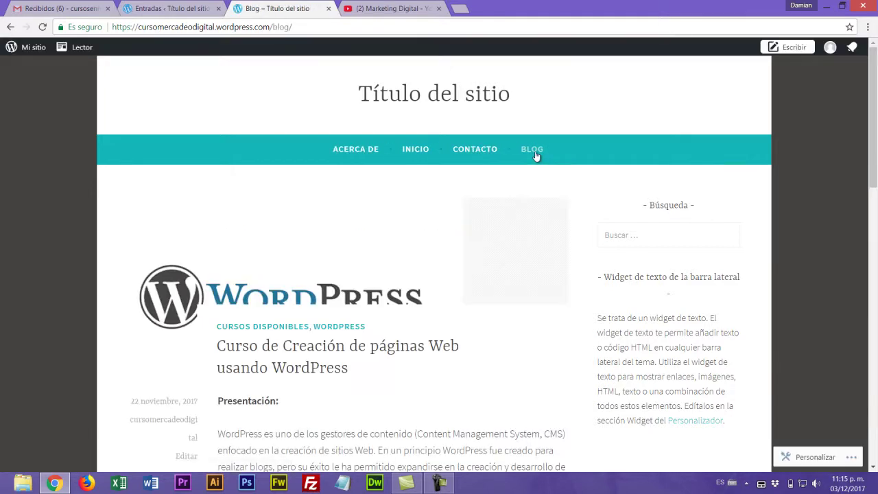
scroll(263, 249, "down", 15)
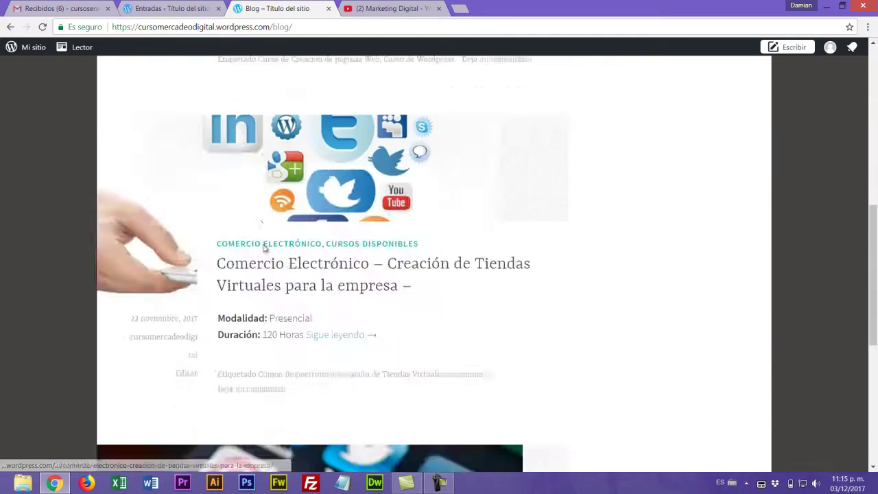
scroll(263, 249, "up", 15)
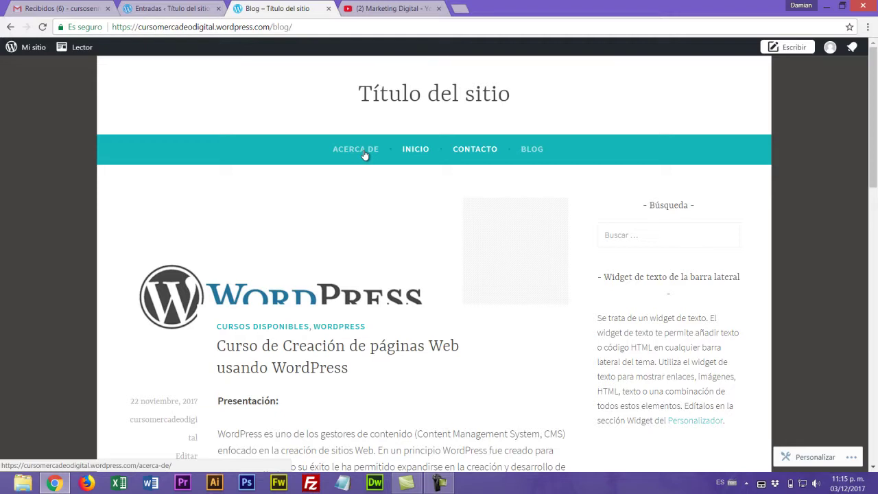
left_click(539, 149)
scroll(362, 252, "down", 4)
scroll(420, 260, "down", 4)
scroll(421, 274, "up", 5)
scroll(421, 274, "up", 3)
- From Páginas > Todas las páginas, open the Acerca de page in the editor
left_click(168, 8)
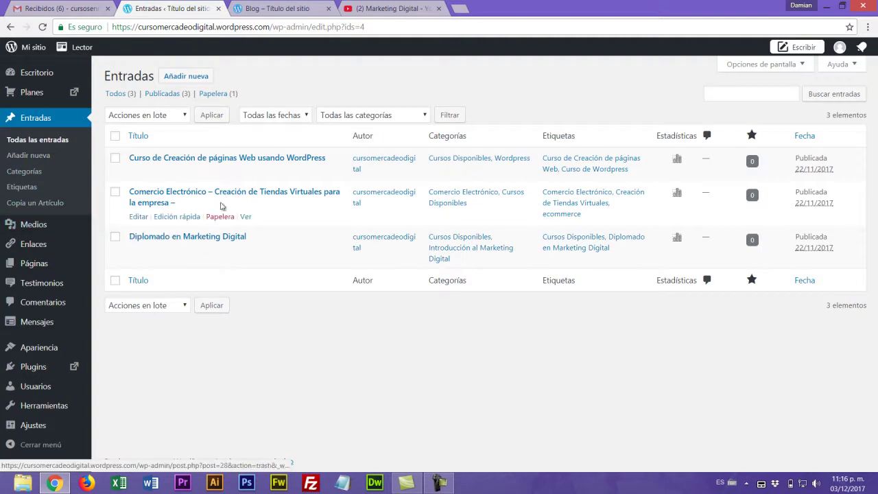
mouse_move(35, 264)
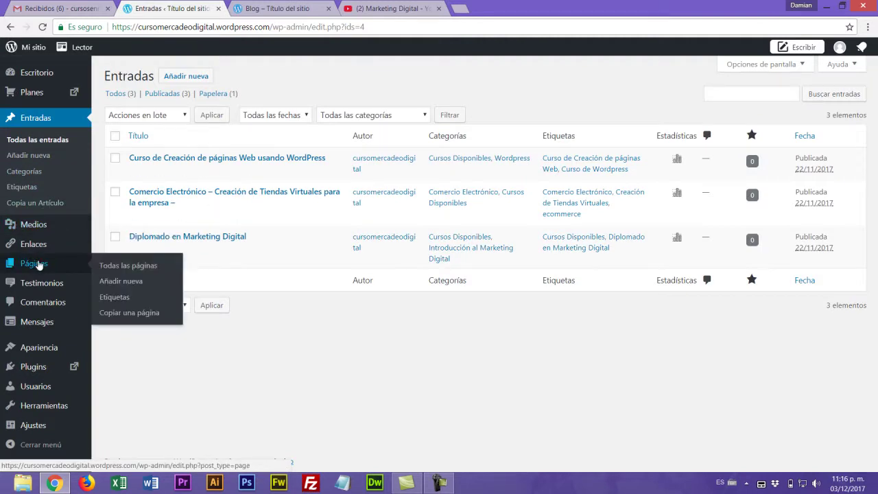
left_click(128, 268)
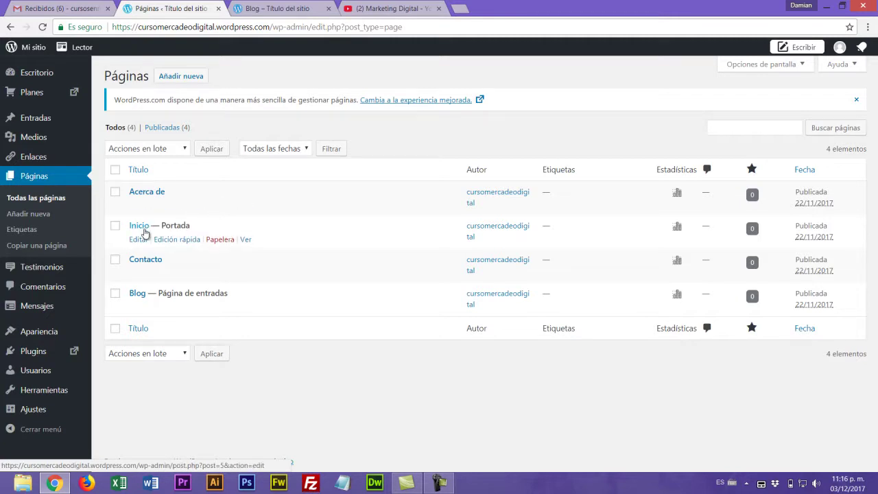
left_click(284, 10)
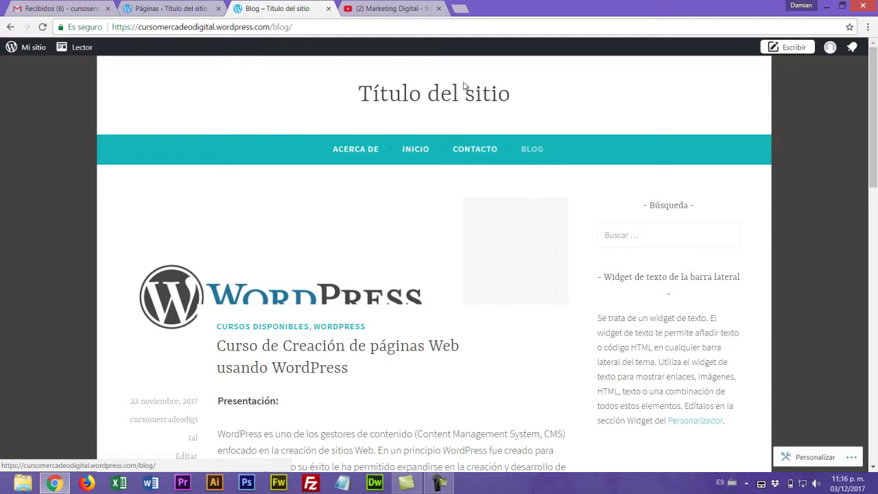
left_click(180, 8)
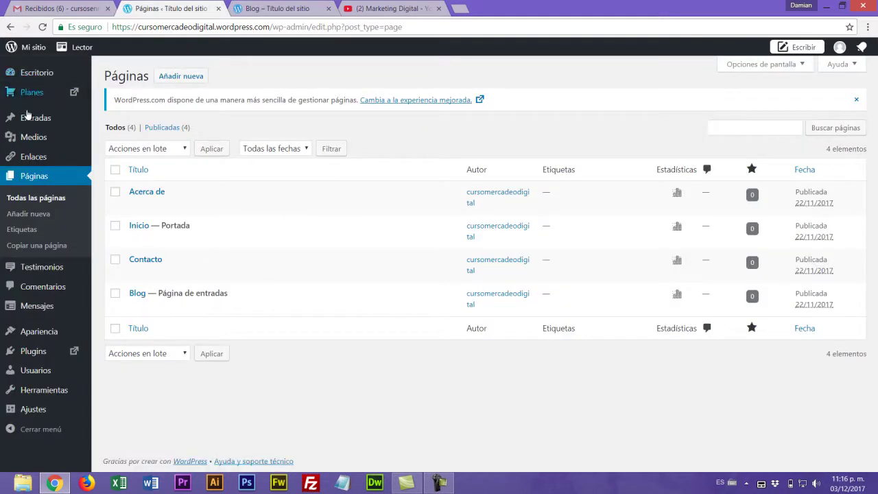
mouse_move(39, 116)
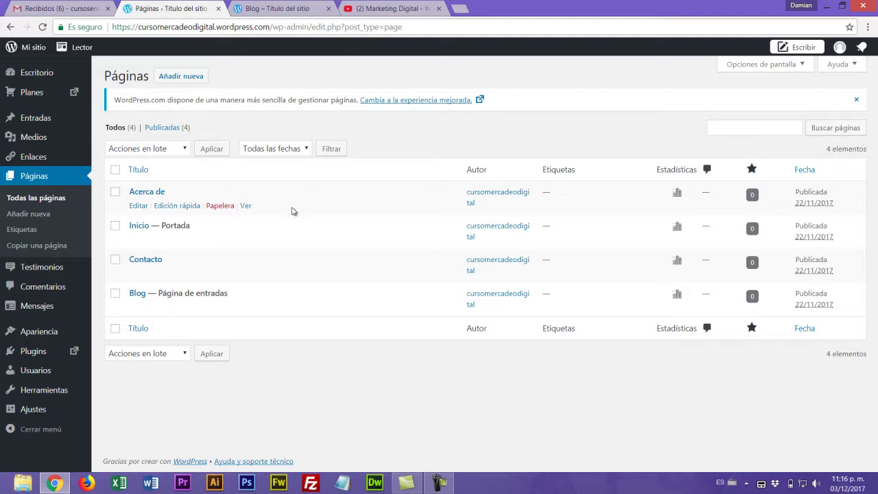
left_click(145, 193)
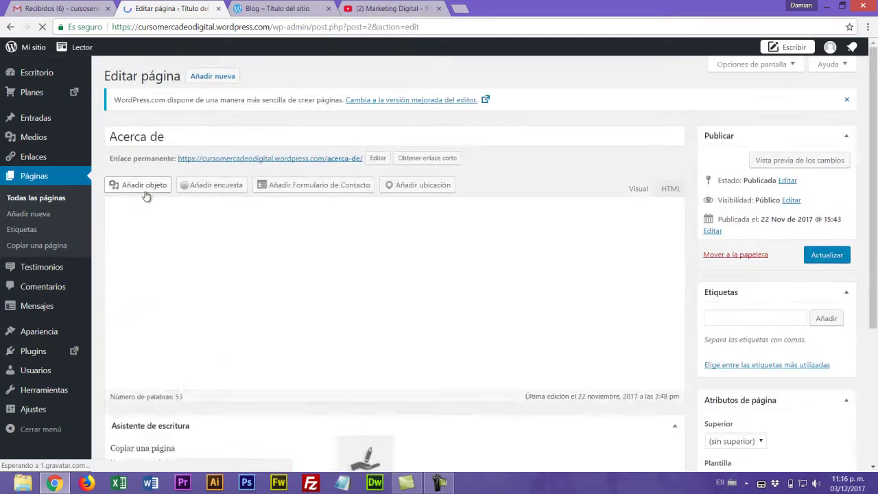
- Retitle the Acerca de page to 'Cursos de Marketing Digital'
left_click(176, 137)
mouse_move(87, 137)
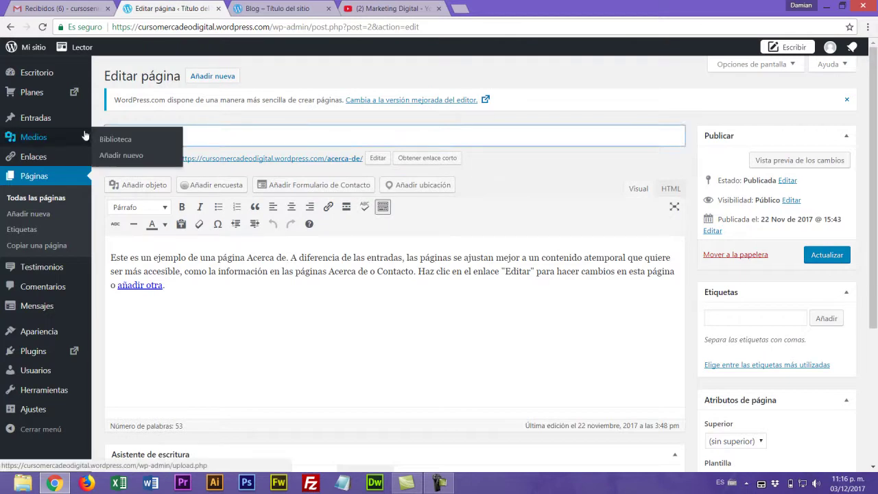
type("Empre")
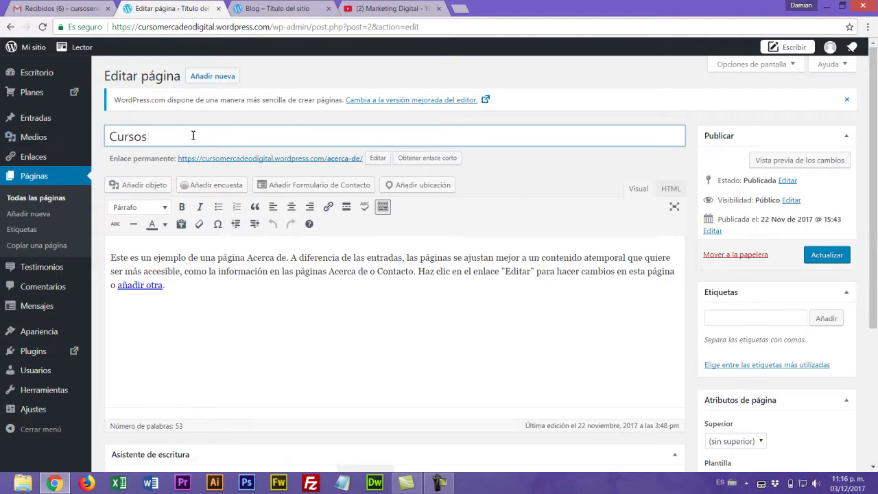
type("de capacitación")
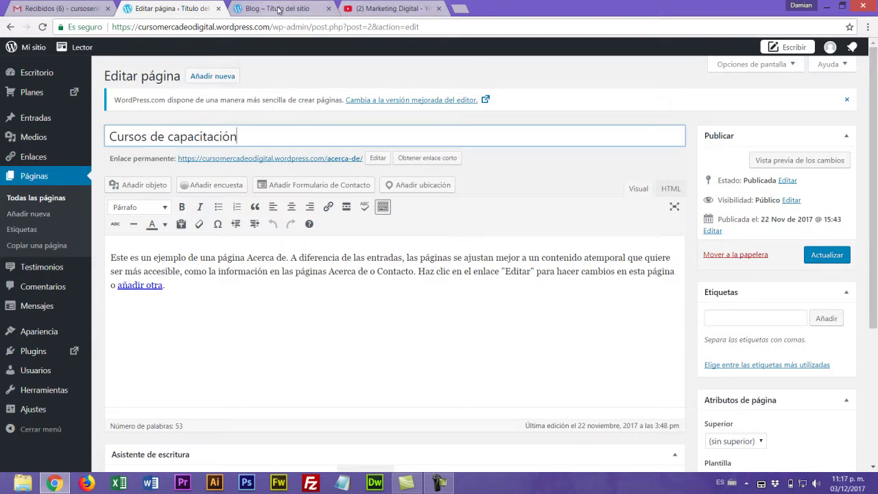
left_click_drag(244, 140, 99, 141)
mouse_move(86, 139)
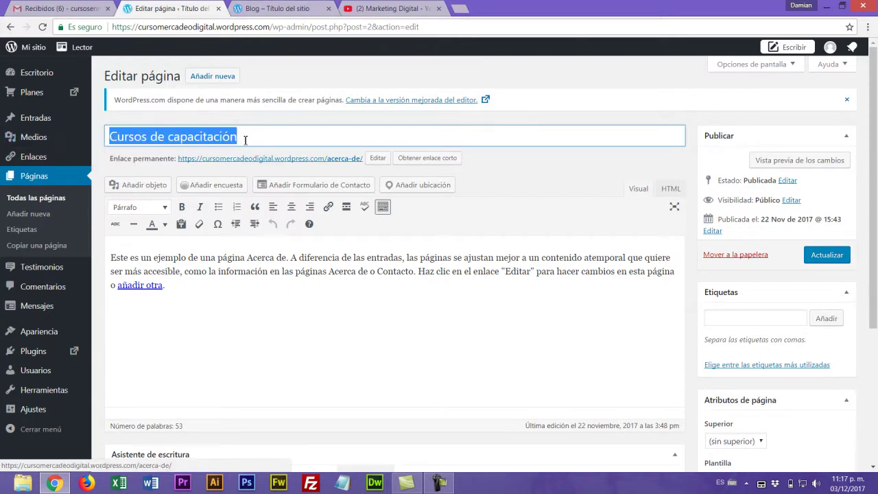
left_click_drag(250, 138, 143, 140)
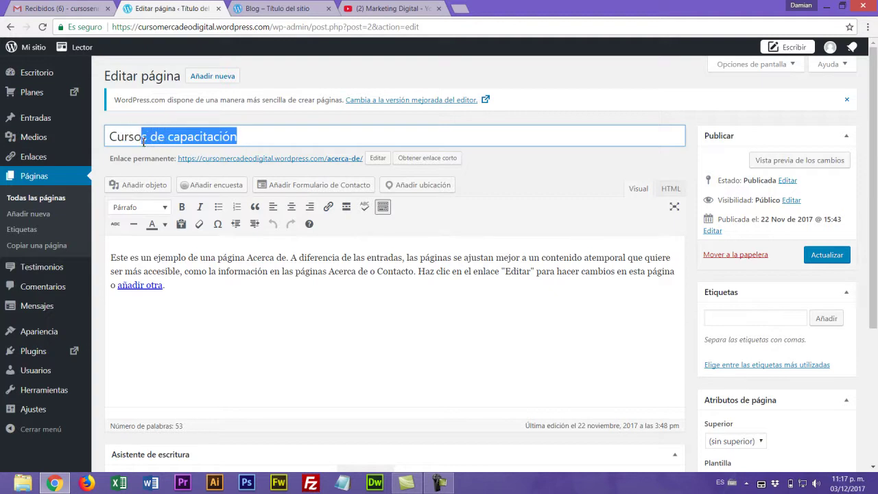
key("BackSpace")
type("de ")
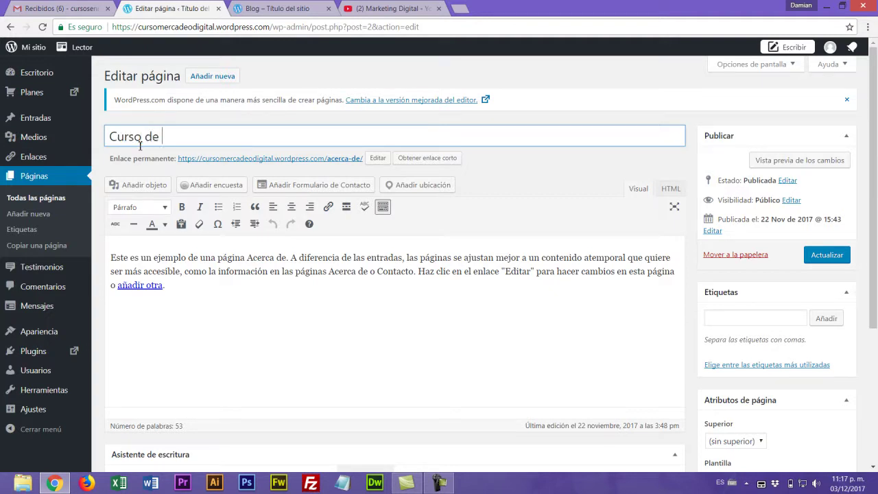
type("Marketing Digital")
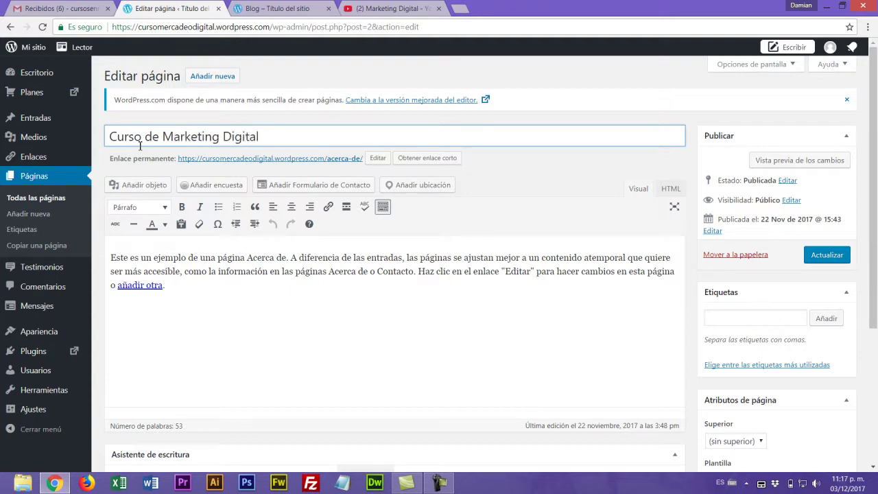
left_click(142, 138)
type("s")
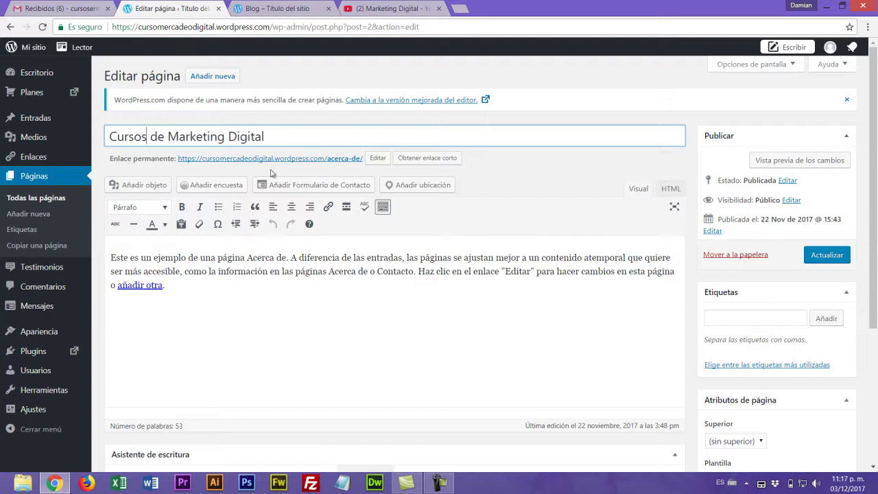
- Compare with the live Acerca de page and delete the example paragraph from the body
left_click(288, 8)
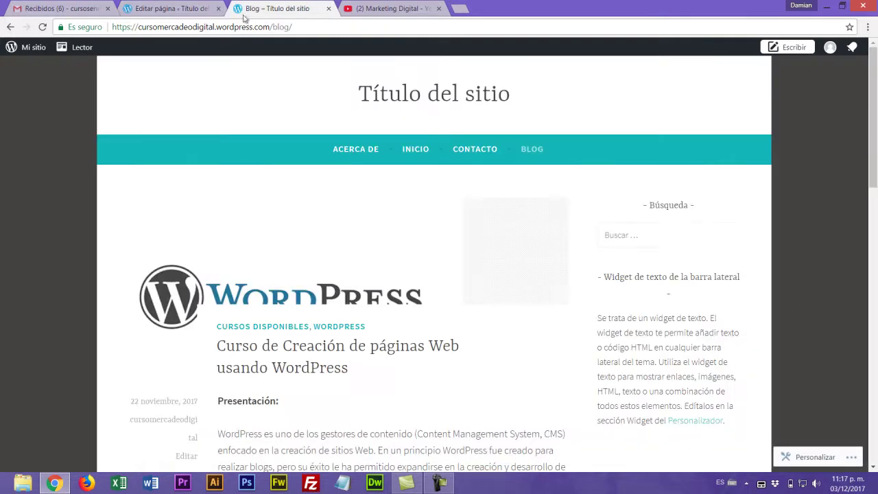
left_click(354, 153)
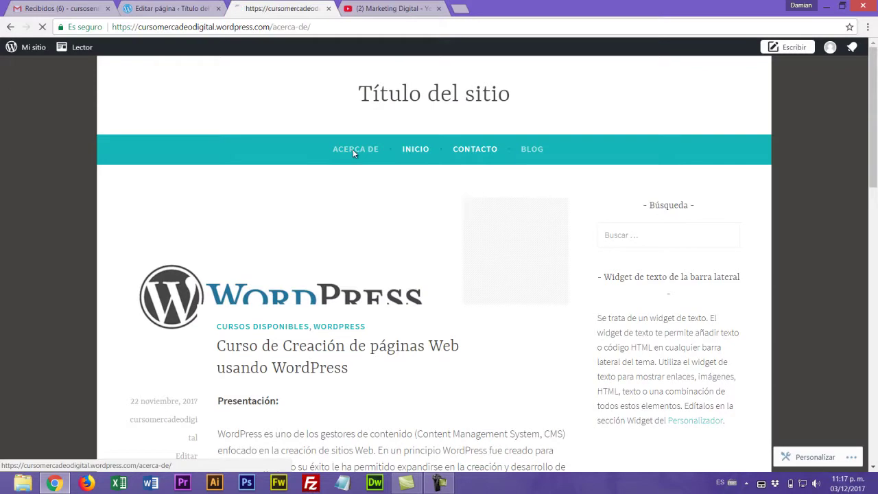
left_click_drag(265, 212, 180, 208)
left_click(170, 8)
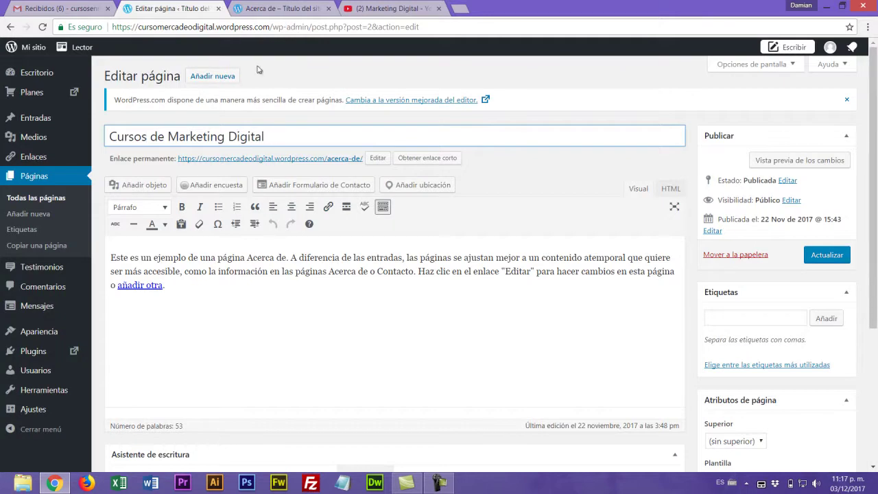
left_click(268, 7)
left_click_drag(182, 235, 309, 308)
left_click(172, 9)
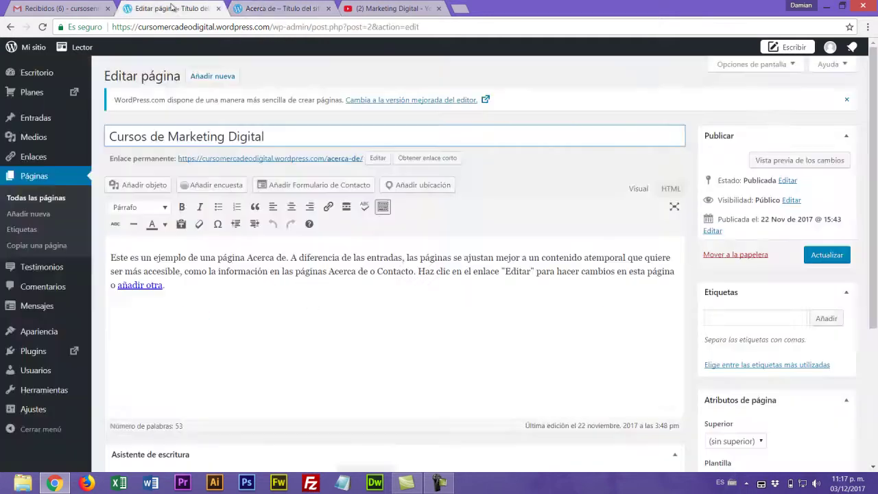
left_click_drag(111, 258, 217, 287)
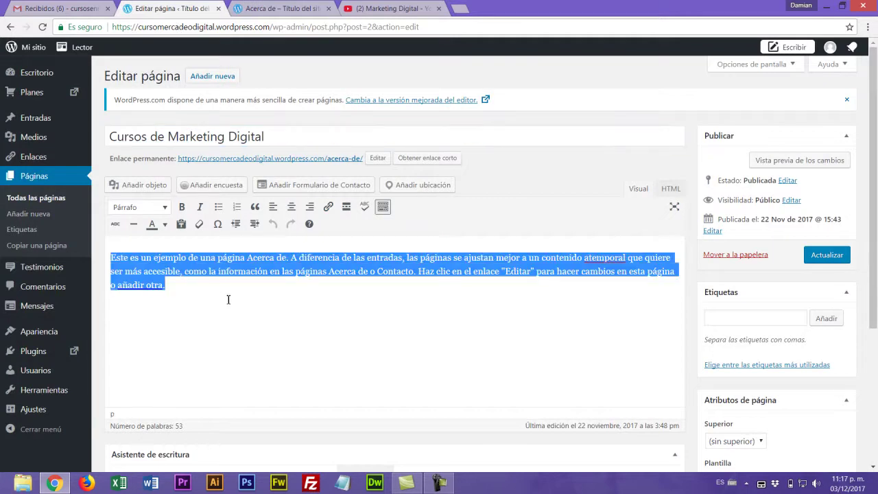
key("BackSpace")
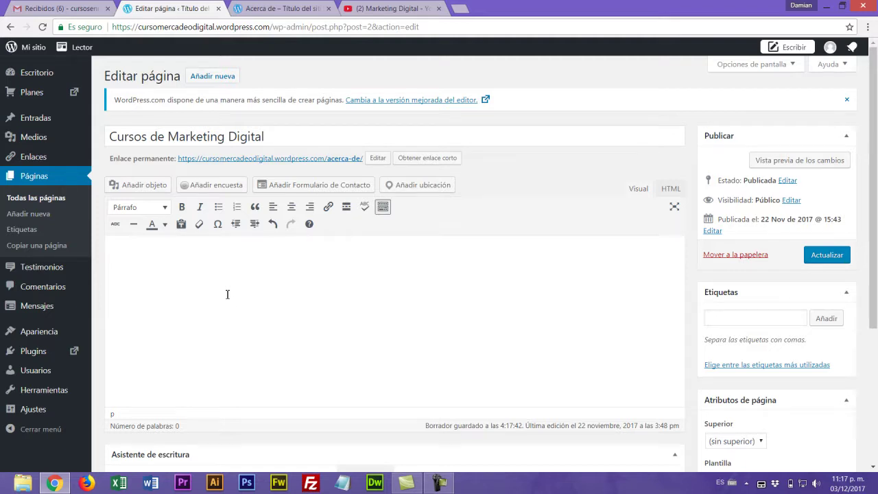
left_click(460, 9)
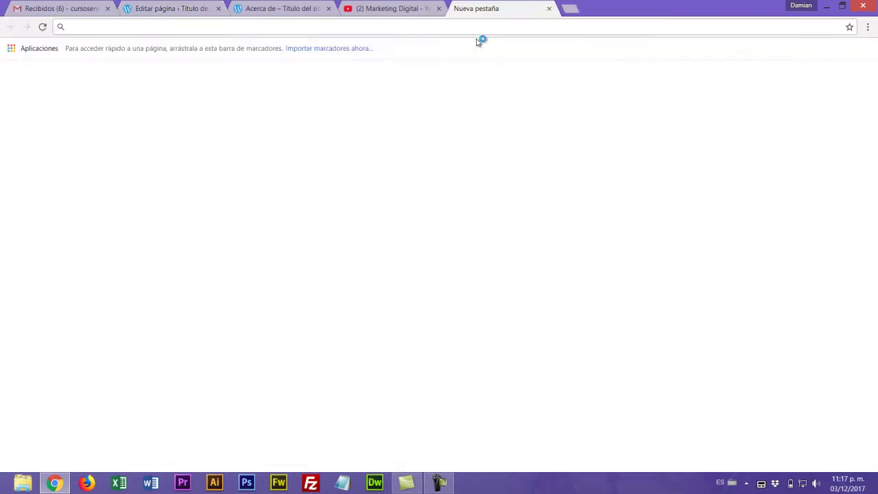
- Search Google for 'lorem', open es.lipsum.com and copy its first Lorem Ipsum paragraph
type("lorem")
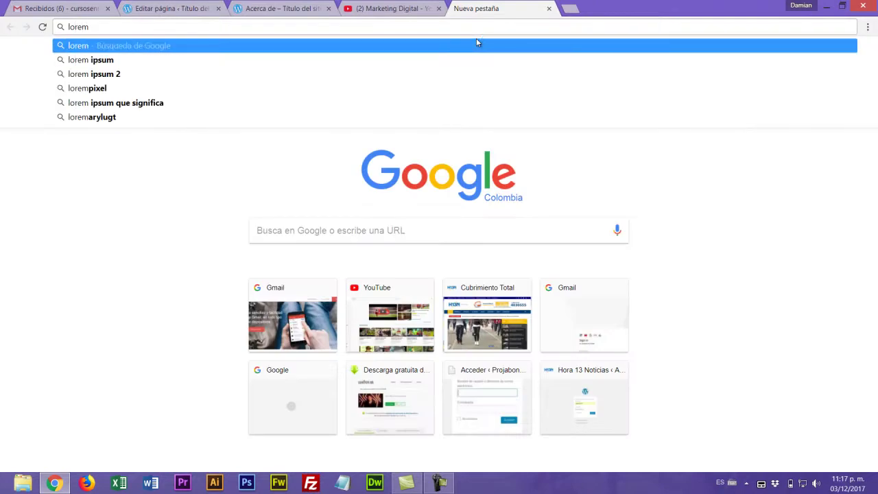
left_click(113, 60)
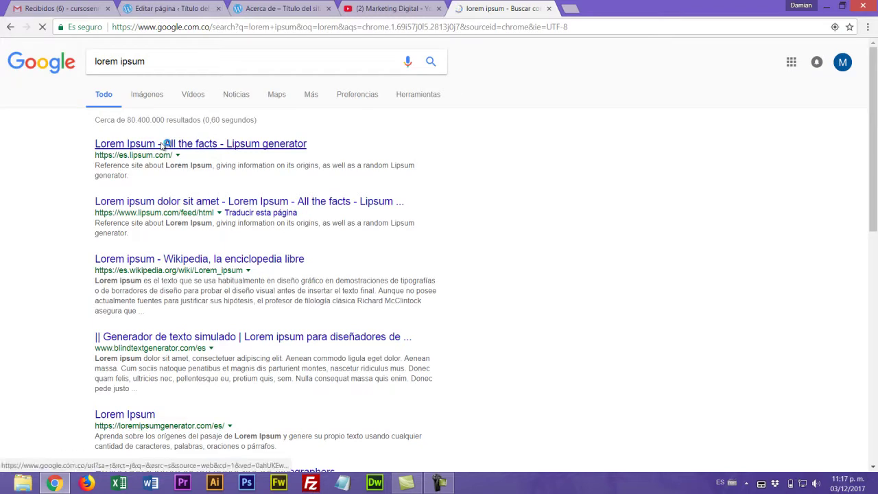
left_click(165, 144)
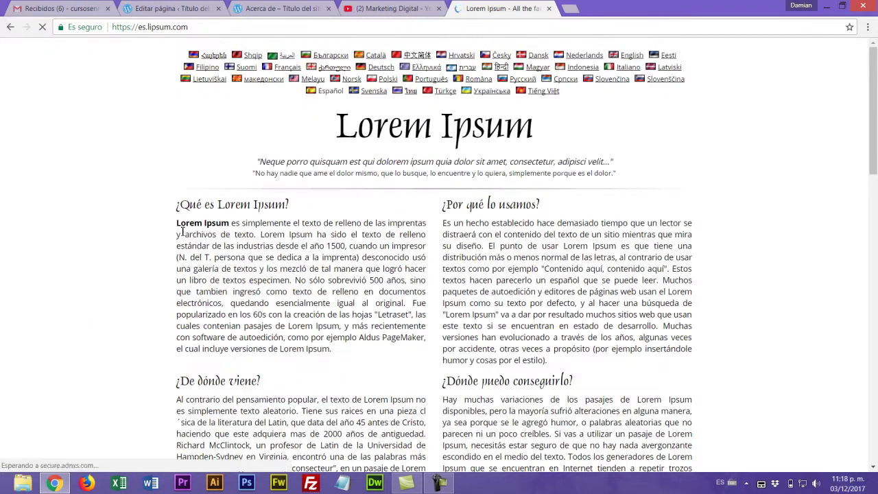
left_click_drag(176, 283, 346, 413)
key("ctrl+c")
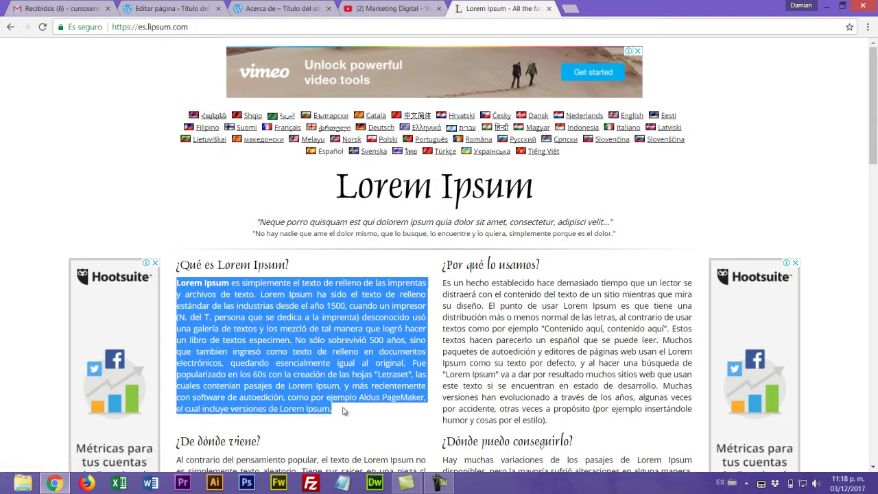
left_click(259, 8)
left_click(168, 9)
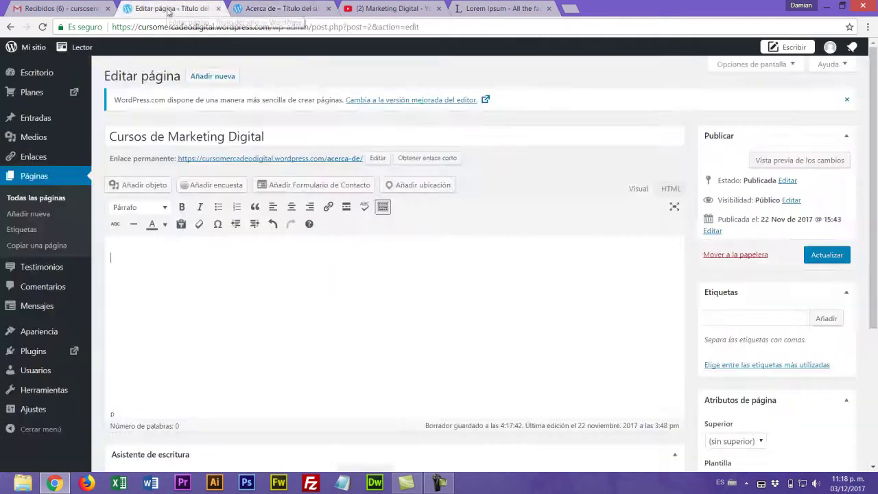
- Paste the Lorem Ipsum paragraph into the page body and click Actualizar, checking the live page
key("ctrl+v")
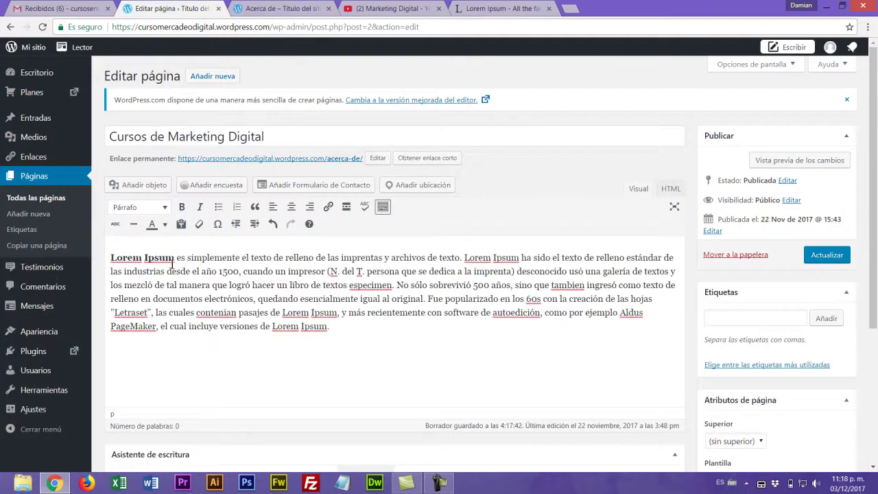
left_click(112, 258)
left_click(339, 329)
left_click_drag(874, 225, 876, 220)
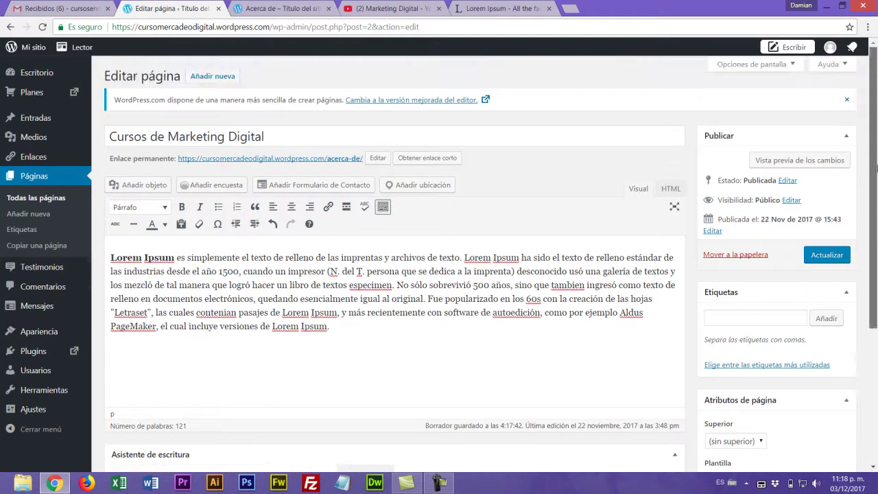
left_click(829, 258)
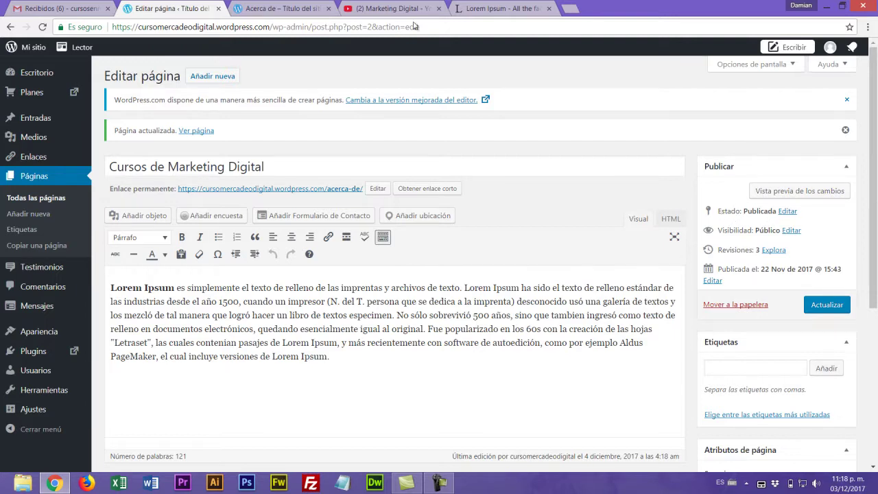
left_click(292, 8)
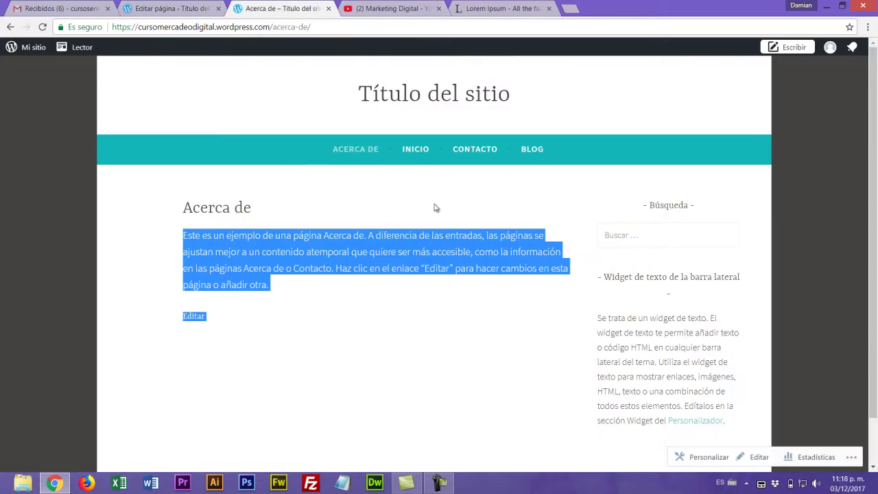
left_click(176, 12)
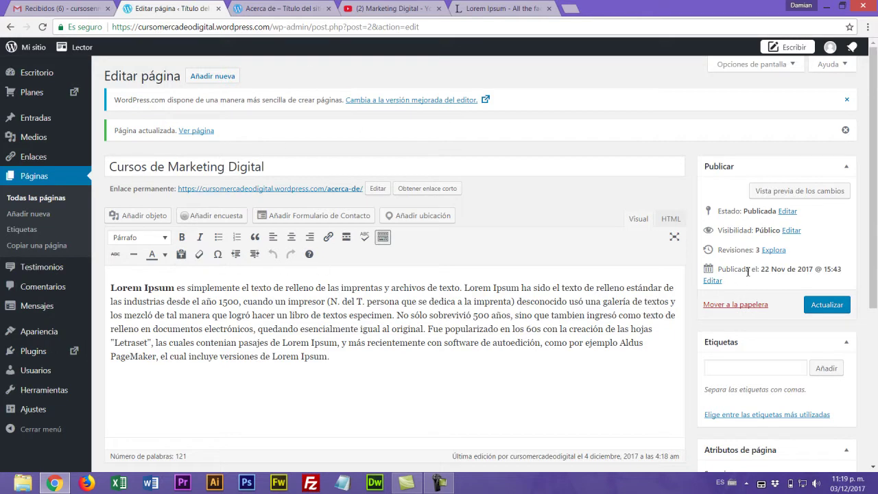
left_click(712, 280)
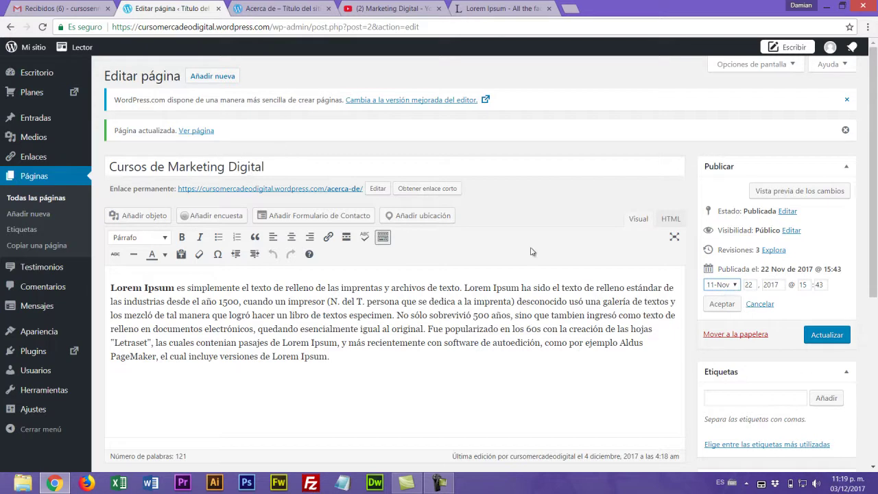
left_click(735, 285)
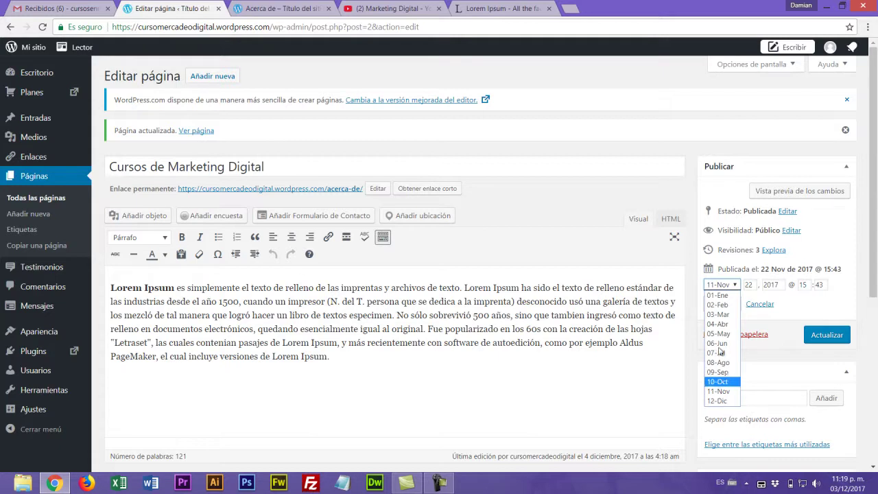
left_click(783, 286)
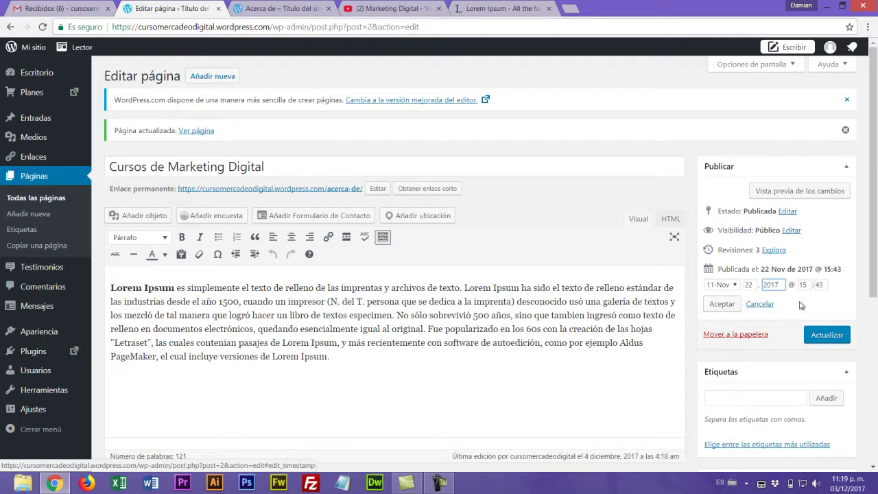
left_click(723, 306)
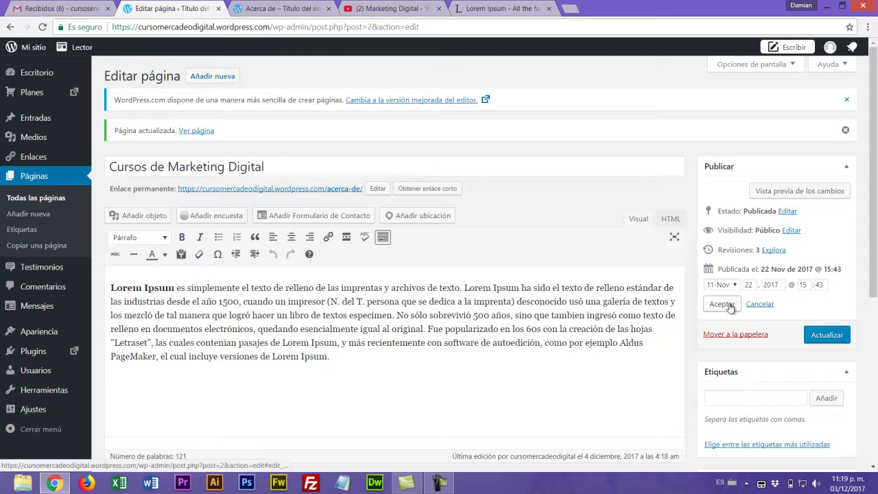
left_click(727, 306)
left_click(827, 306)
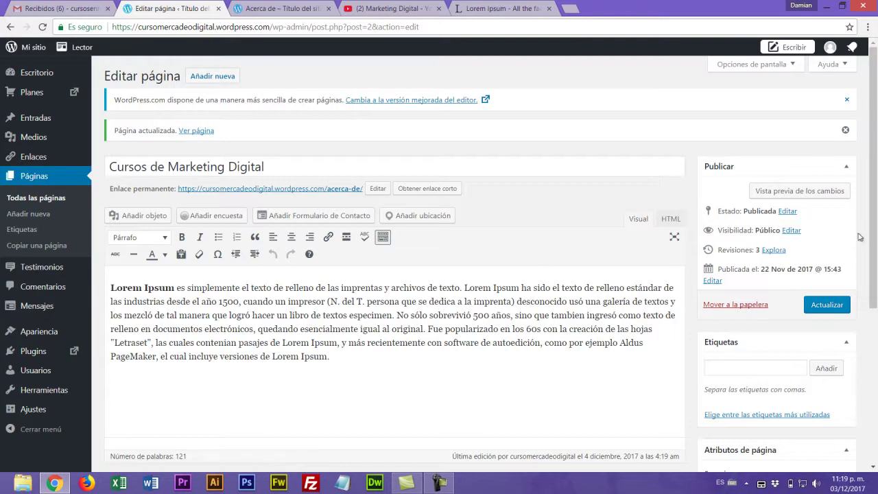
- Add the tags 'Marketing Digital' and 'Cursos en Marketing Digital' to the page
scroll(873, 237, "down", 1)
left_click(729, 341)
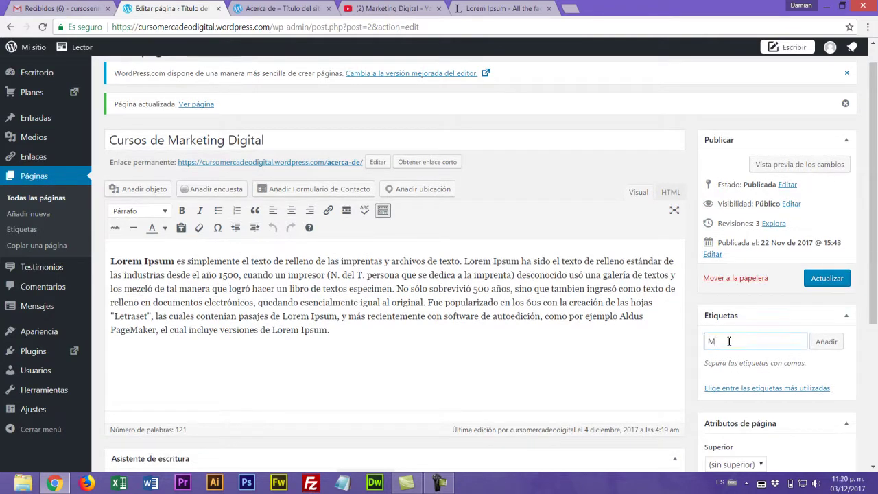
type("Marketin")
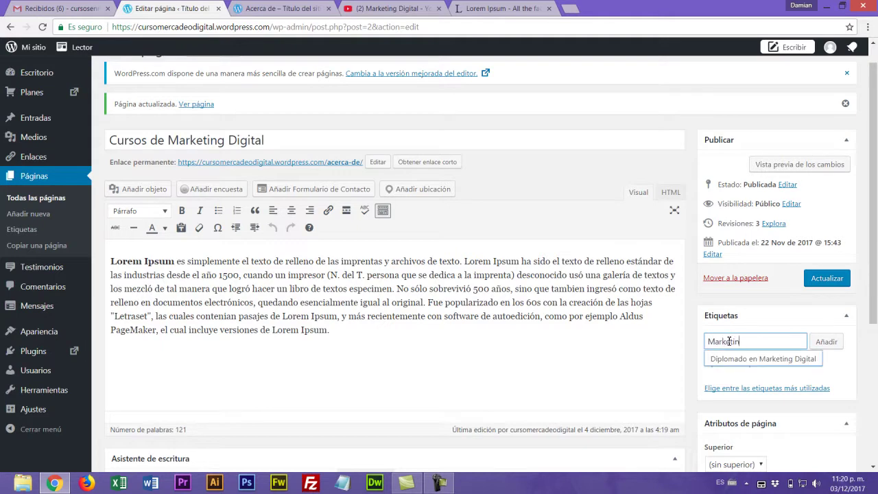
type("g Digital")
left_click(827, 342)
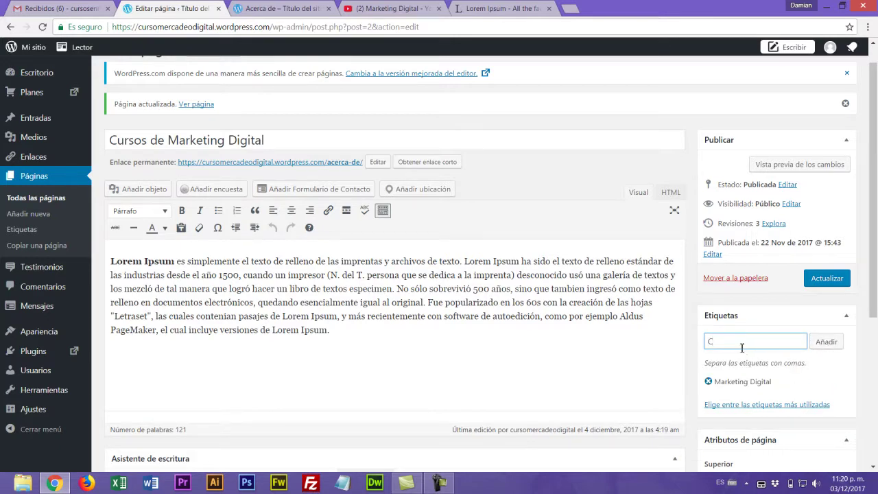
type("Cursos en Marketing Digital")
left_click(829, 341)
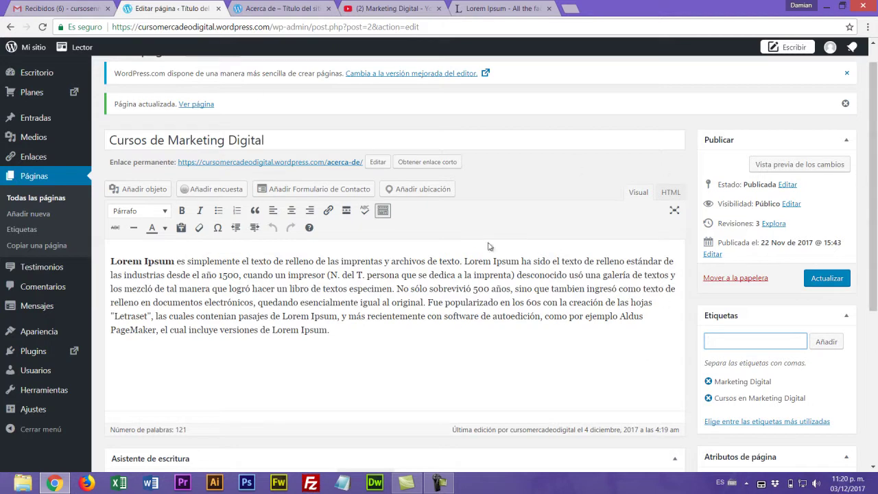
left_click_drag(875, 223, 876, 388)
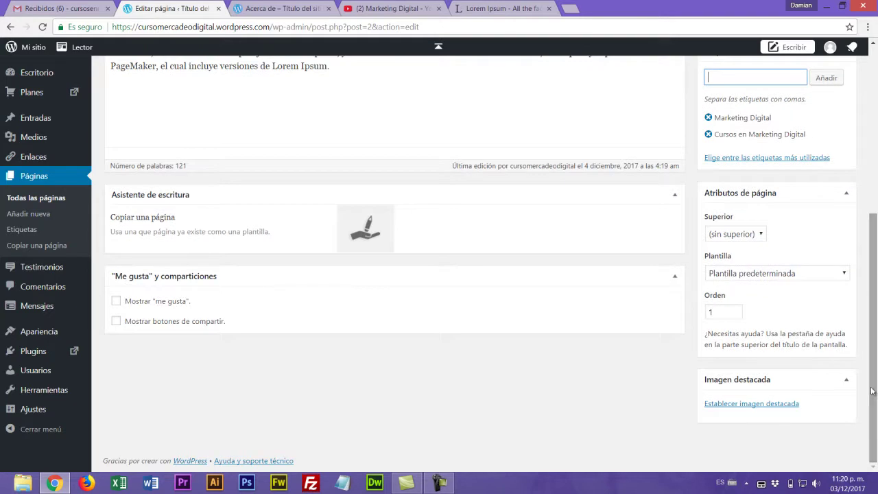
scroll(876, 381, "up", 4)
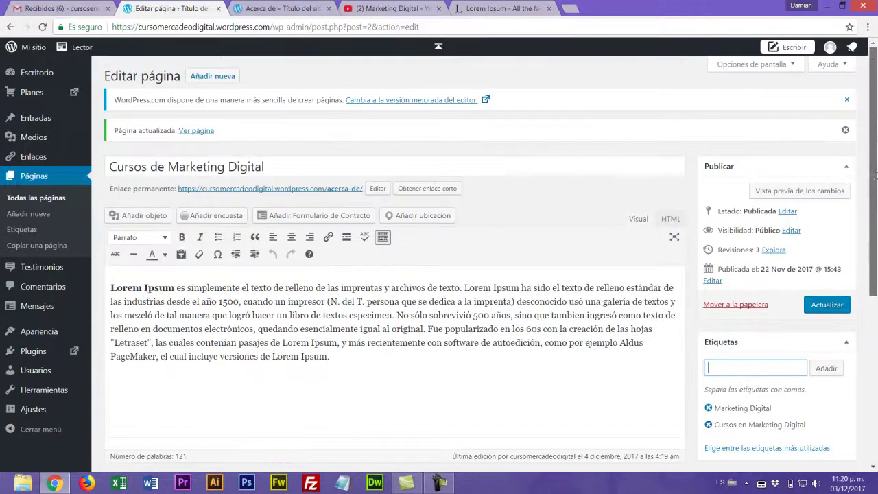
- Insert the social-media apps photo from the media library before the Lorem Ipsum text
left_click(122, 291)
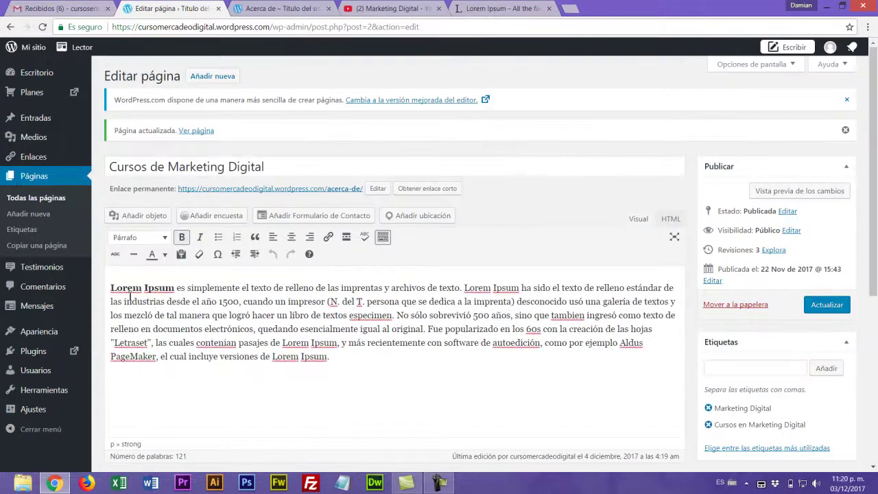
left_click(138, 217)
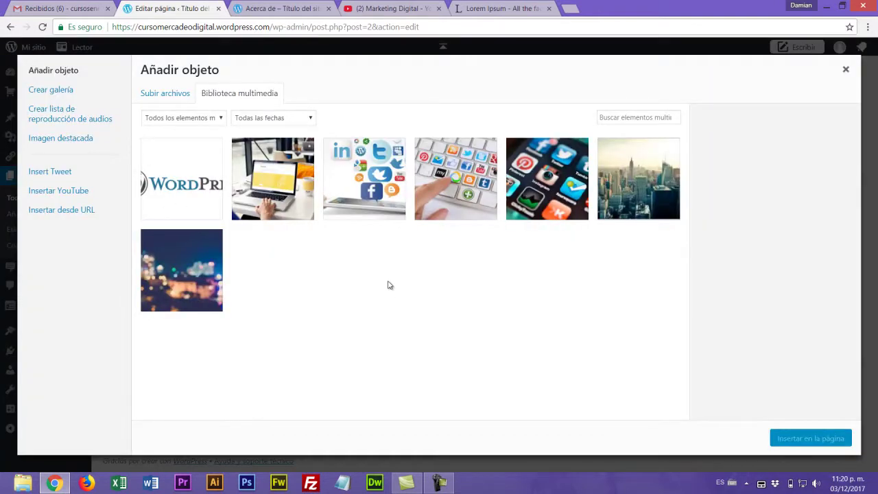
left_click(529, 185)
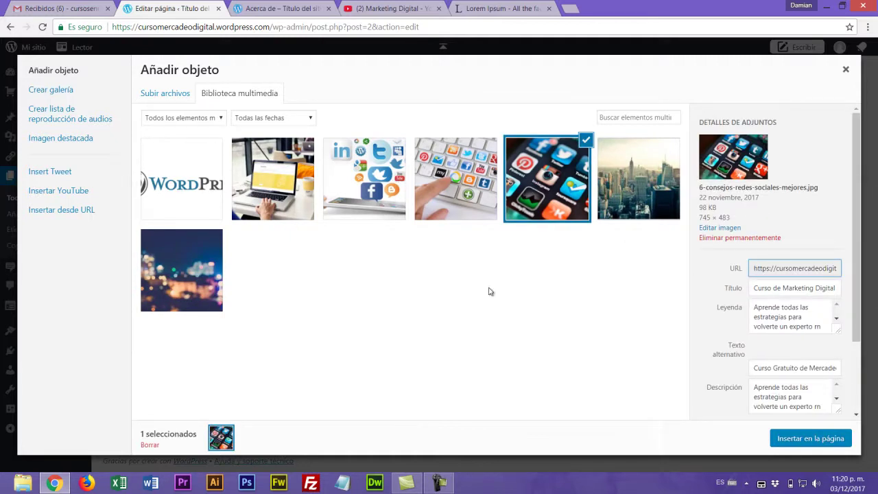
left_click(790, 439)
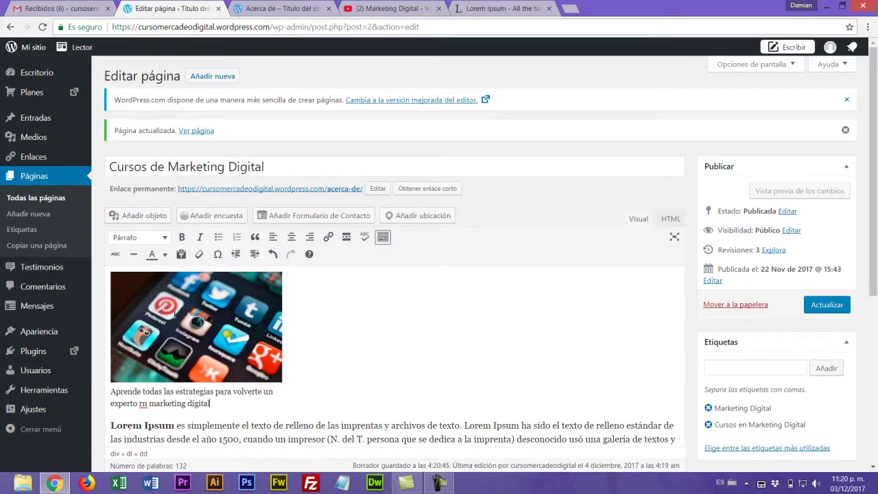
- Correct the caption typo 'rn' to 'en' so it ends 'experto en marketing digital'
double_click(143, 403)
left_click(142, 404)
key("BackSpace")
type("e")
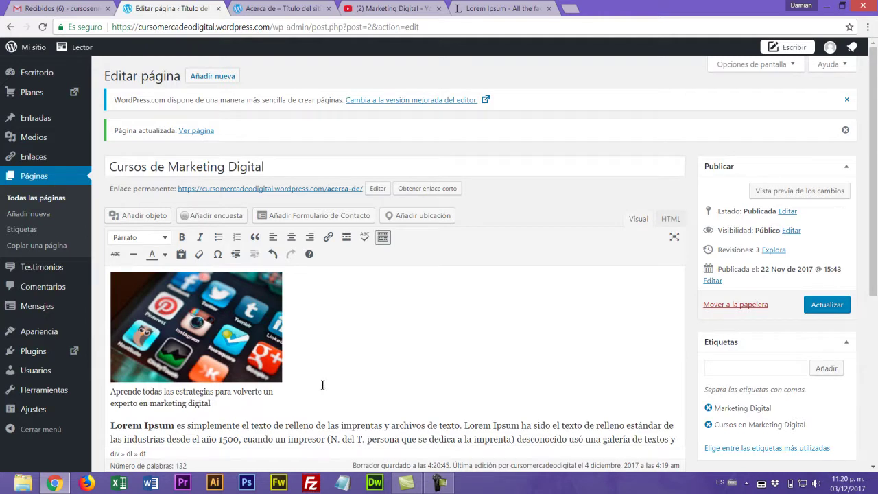
left_click(163, 365)
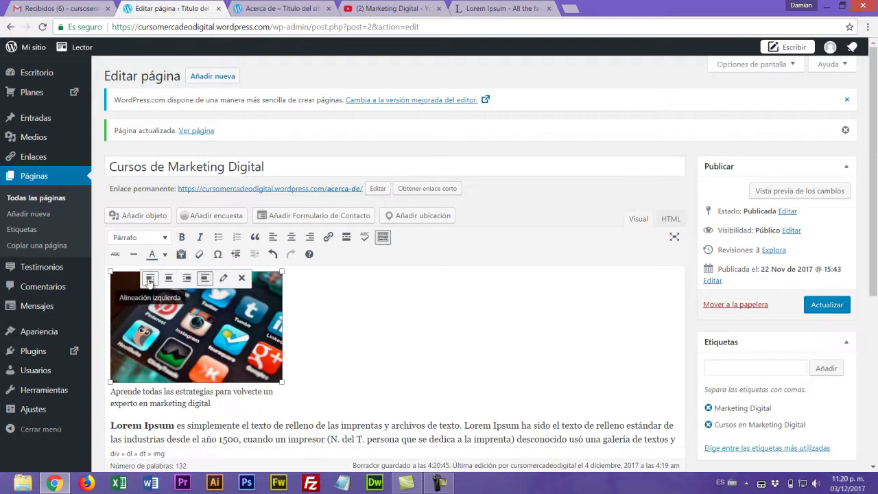
- Left-align the captioned photo so the Lorem Ipsum paragraph wraps beside it
left_click(149, 278)
left_click(414, 378)
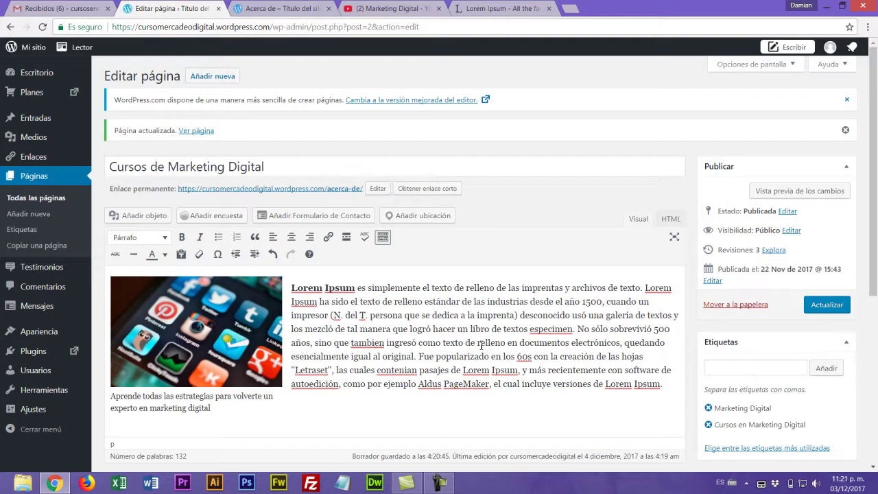
scroll(478, 343, "down", 1)
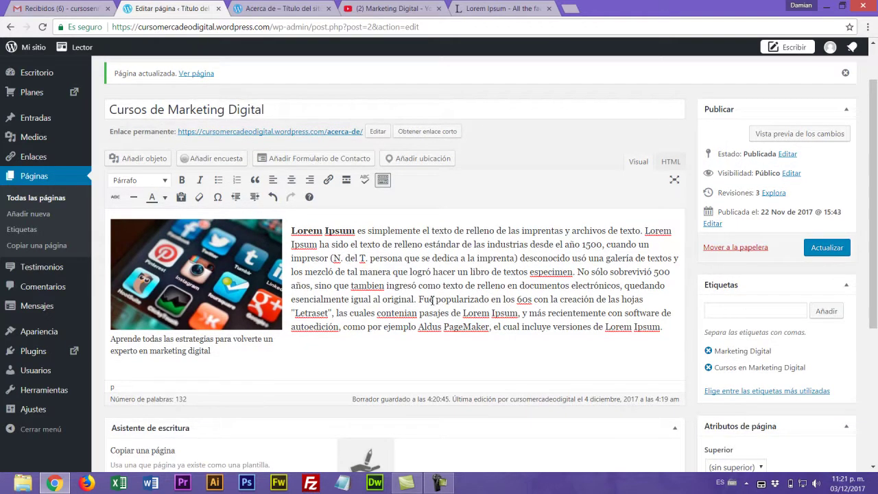
scroll(876, 238, "up", 1)
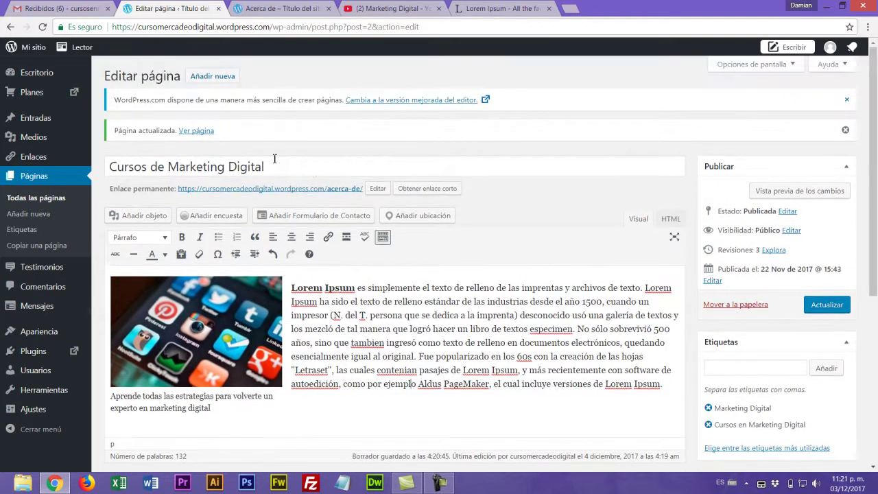
- Undo the accidental paragraph merge into the caption and save the page update
left_click(309, 289)
key("BackSpace")
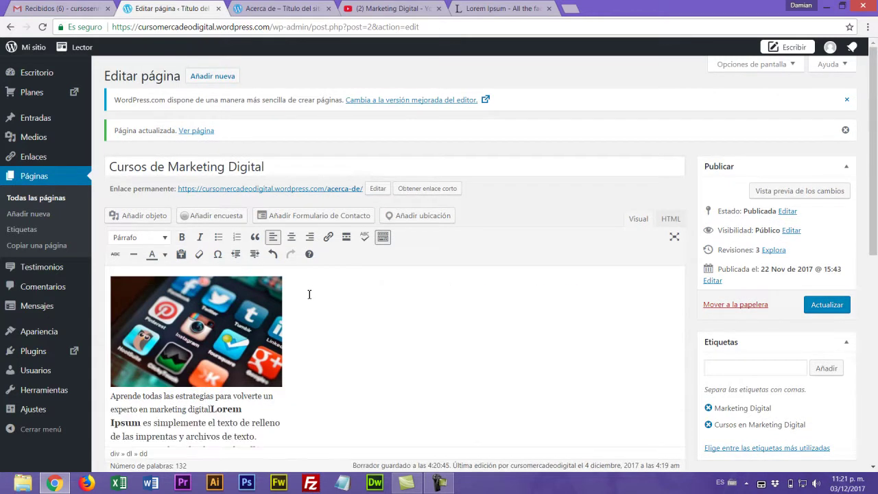
key("ctrl+z")
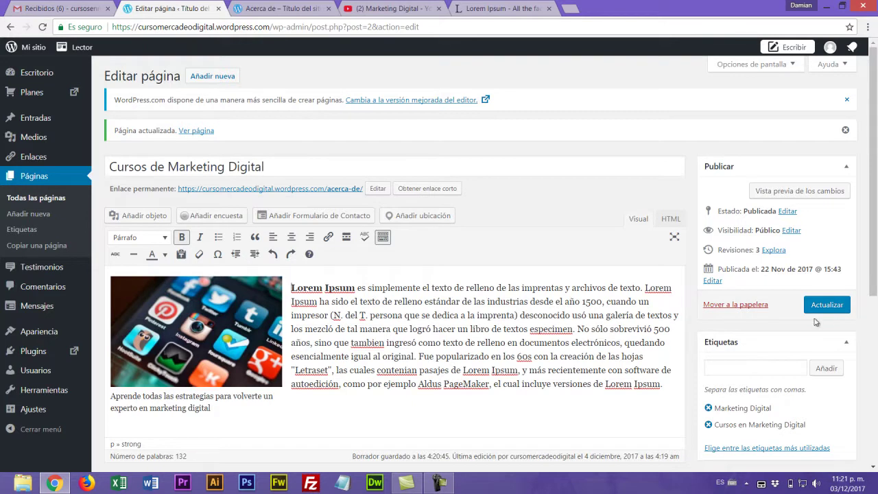
left_click(825, 306)
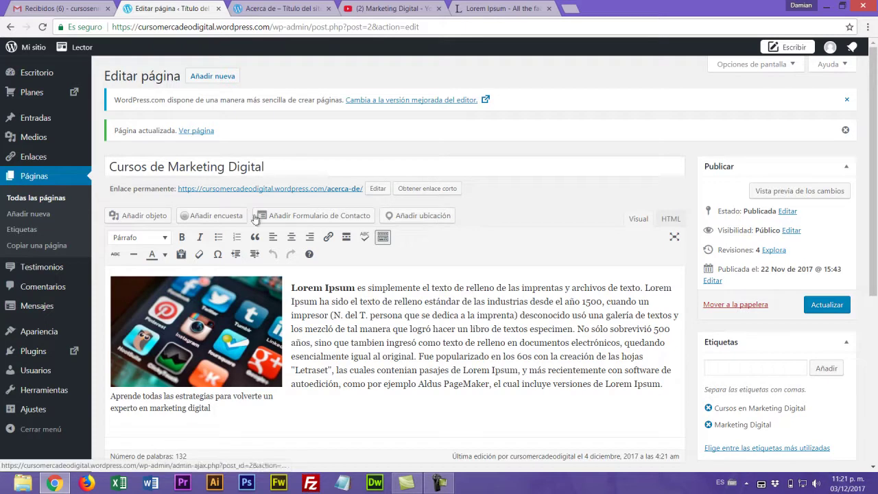
- Create a new blank page titled 'Donaciones'
left_click(32, 214)
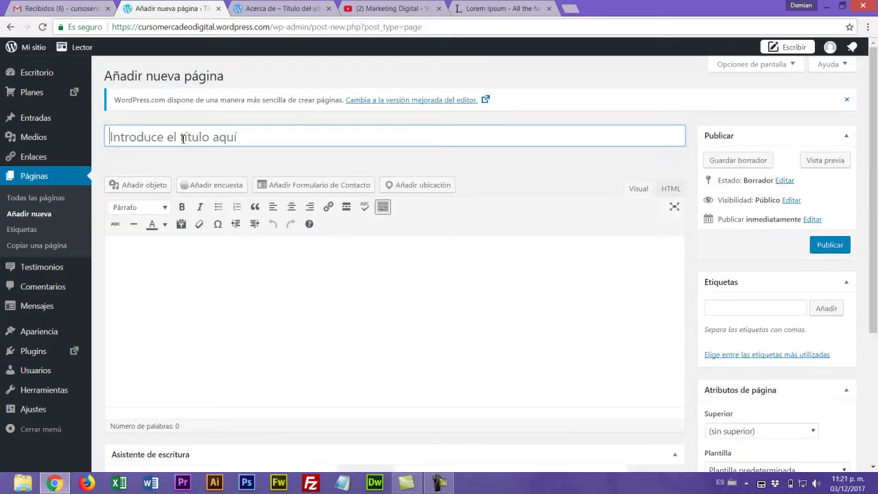
left_click(10, 26)
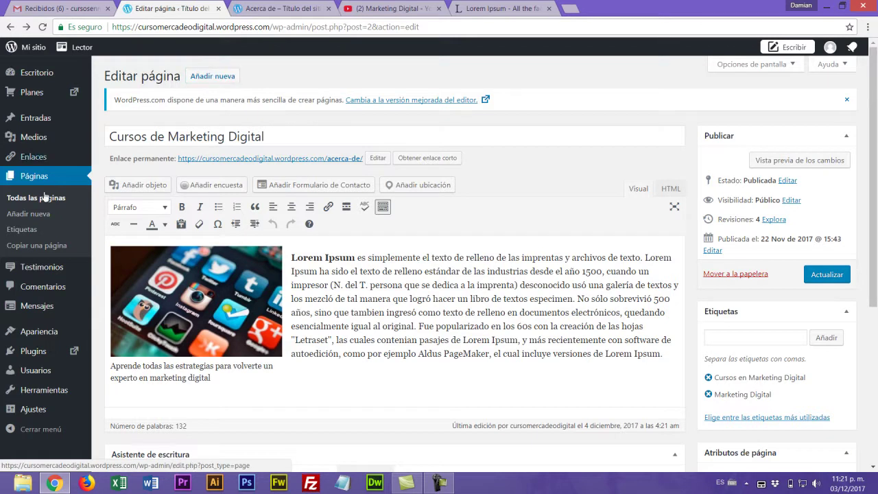
left_click(214, 77)
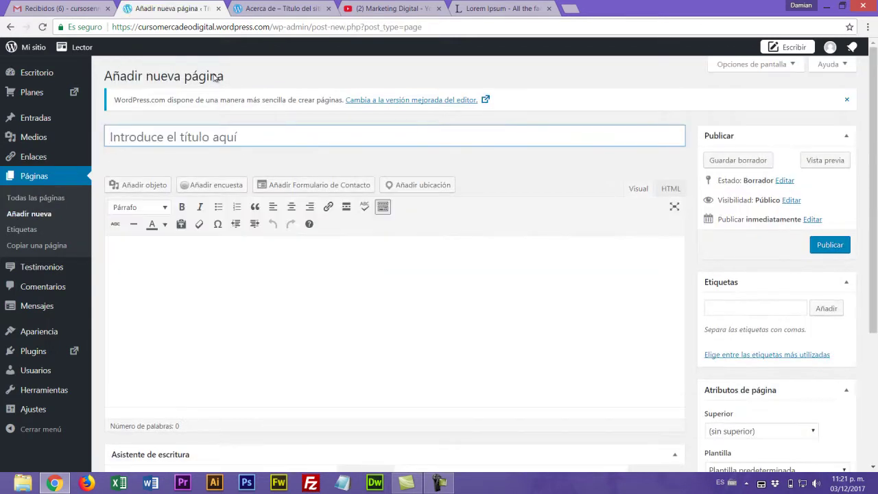
left_click(140, 135)
type("Donaciones")
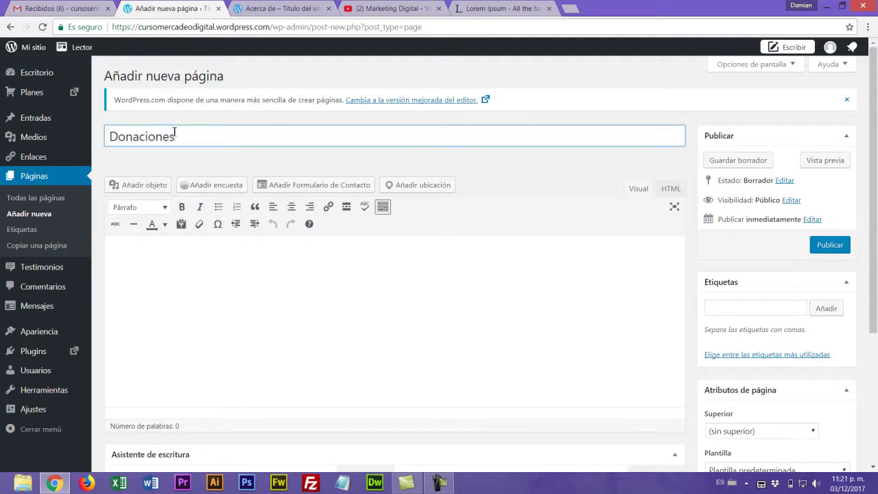
- Start the page body with 'Este programa c', fixing the mistyped opening
left_click(143, 262)
type("Ese")
type("te prog")
type("rama con")
key("BackSpace")
key("BackSpace")
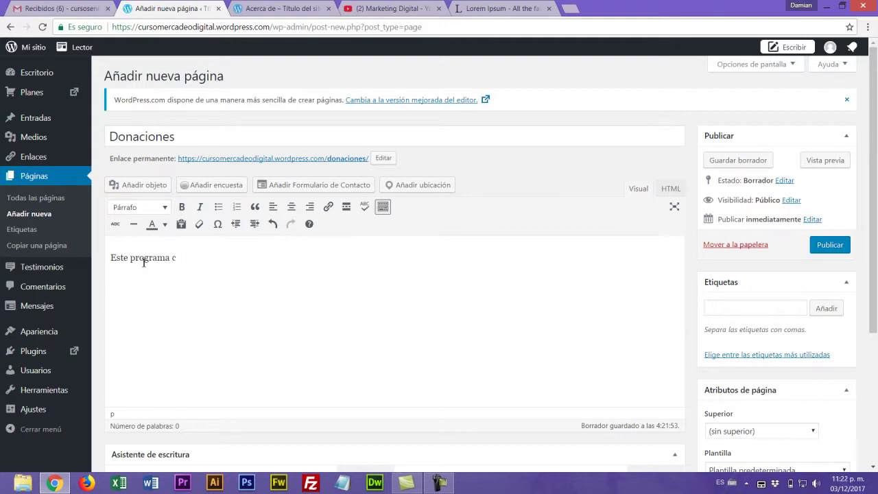
- Write that the site contains information 'útil para el proceso educativo'
key("BackSpace")
key("BackSpace")
key("BackSpace")
key("BackSpace")
key("BackSpace")
key("BackSpace")
key("BackSpace")
type("sitio web contiene información")
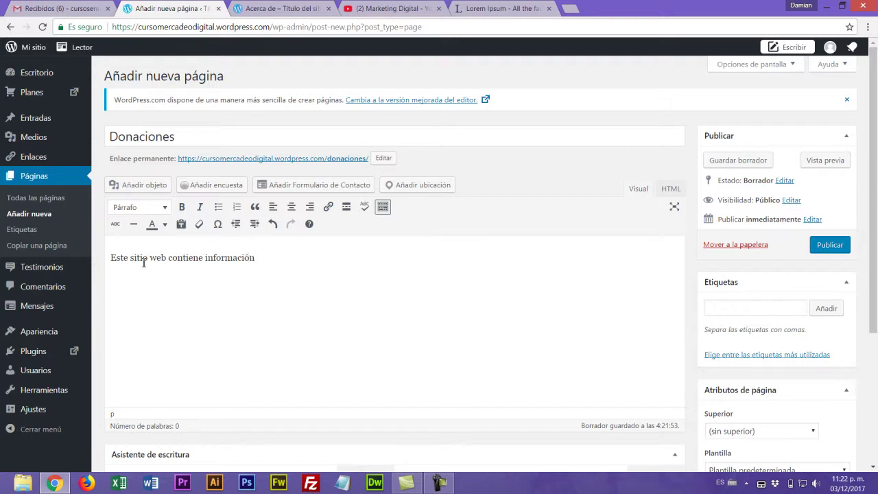
type(" u")
type("til")
key("BackSpace")
key("BackSpace")
key("BackSpace")
type("útil para el proceso educativo")
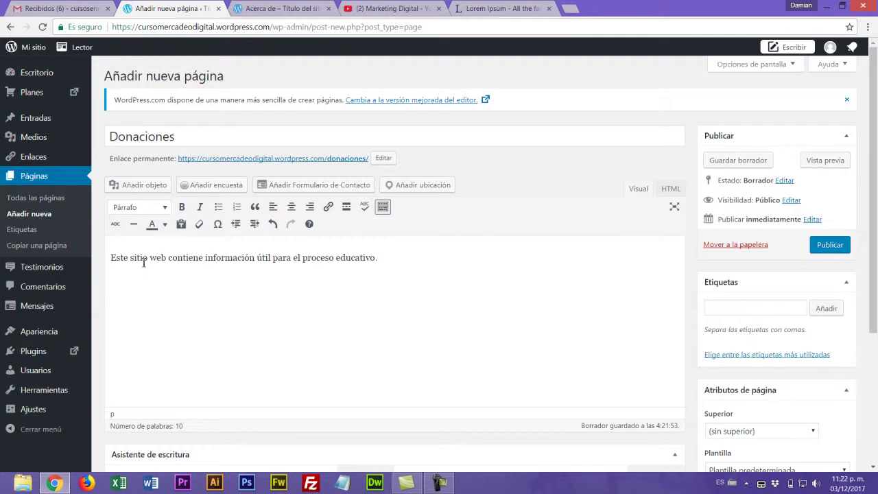
type(". si te es de")
- Add the appeal to donate to the Davivienda savings account, then open the contact form builder
key("BackSpace")
type("Si te es de importancia este ")
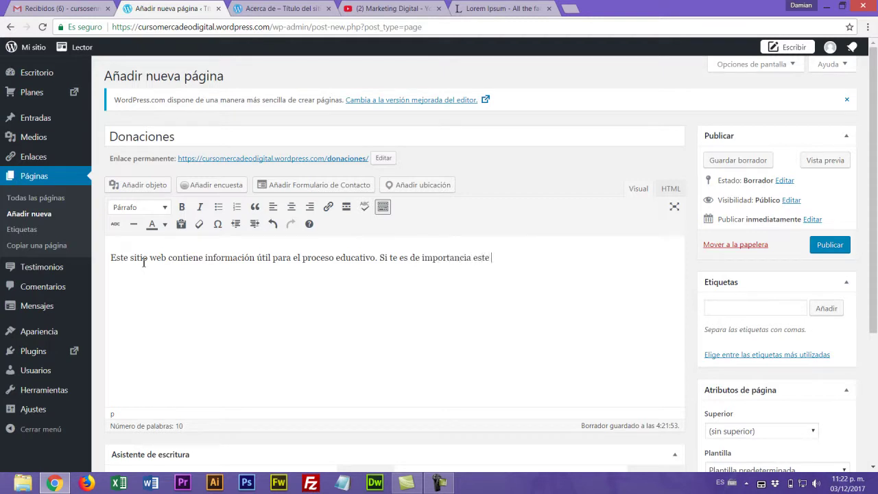
type("proyecto puedes hacer donaciones a la cuenta bancaria d")
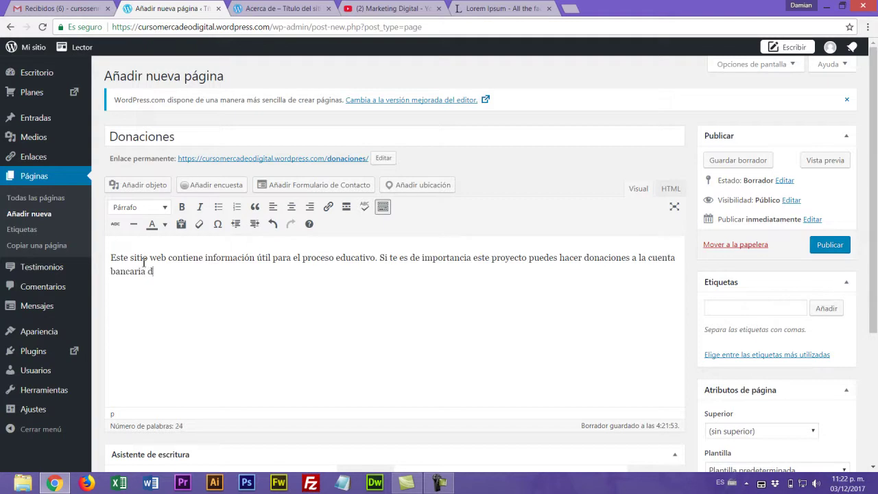
type("e Davivienda N")
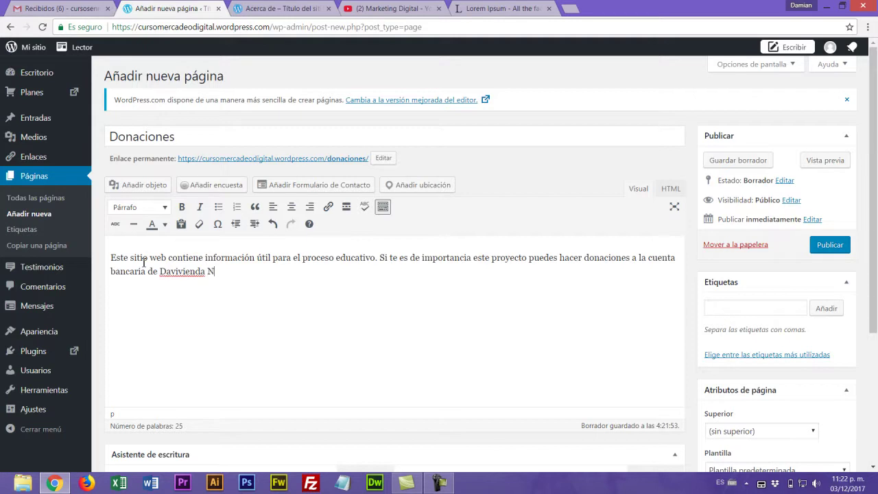
key("BackSpace")
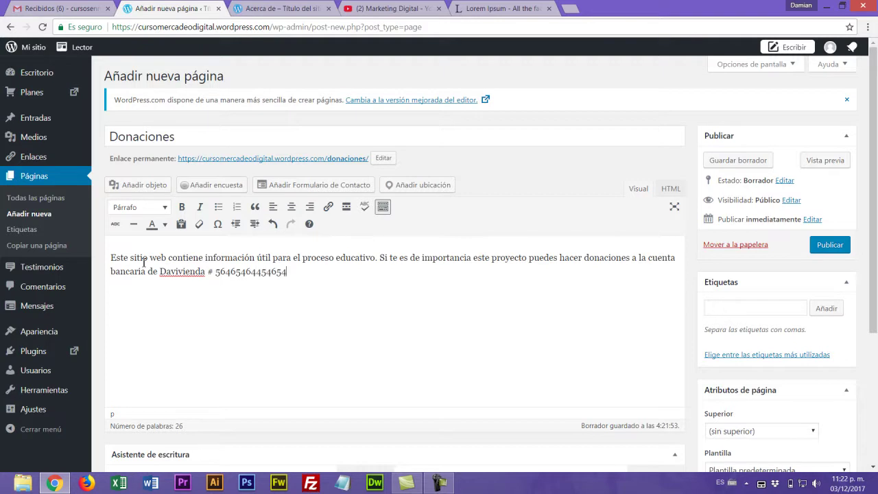
type(". Ahorros.")
left_click(306, 191)
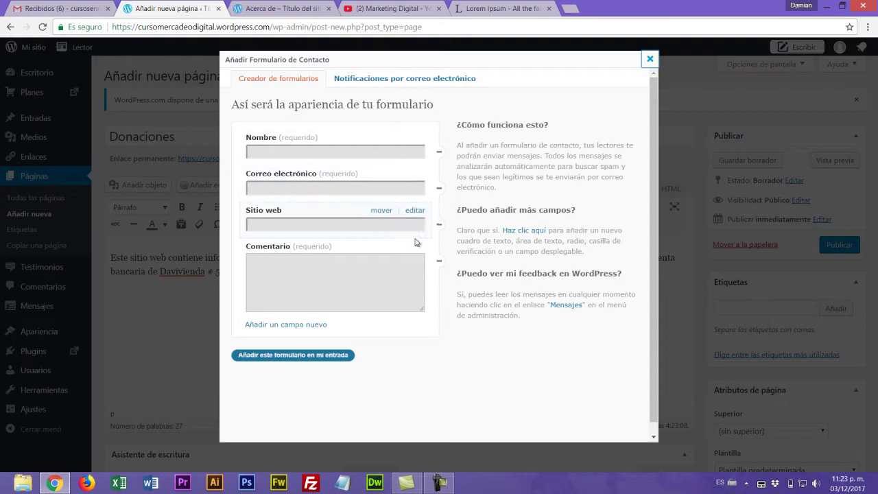
- Remove the Sitio web field and insert the Nombre, Correo electrónico, Comentario form into the page
left_click(439, 224)
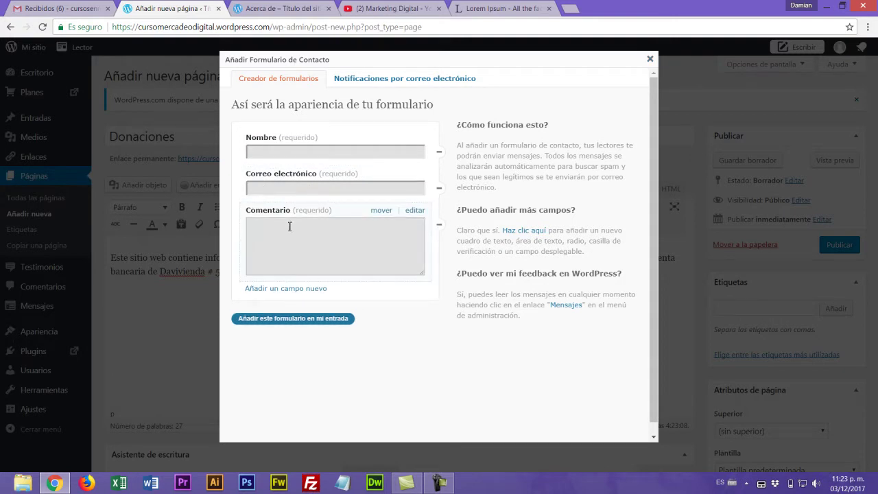
left_click(291, 319)
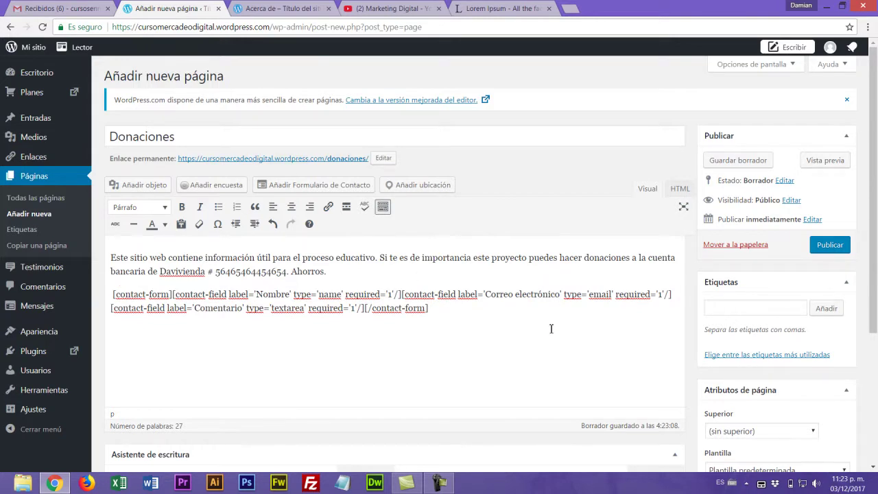
- Add the tag 'Donaciones' to the page and open the featured image chooser
left_click(719, 313)
type("Donaciones")
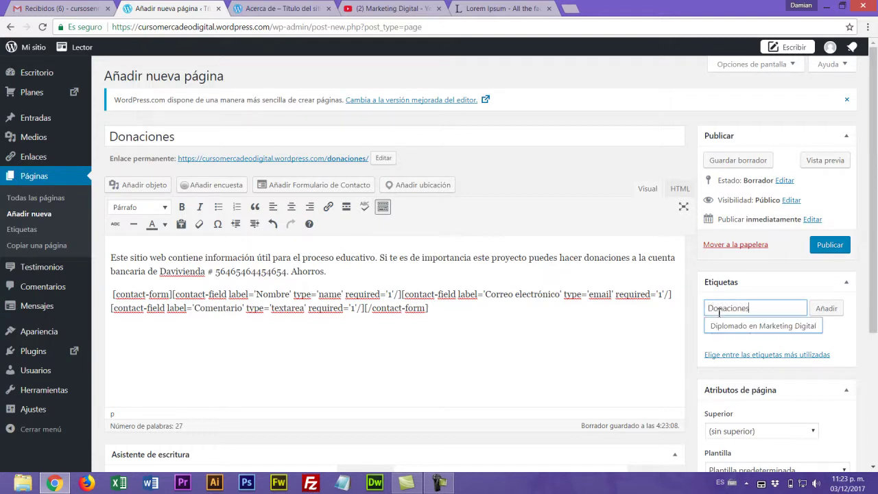
left_click(826, 310)
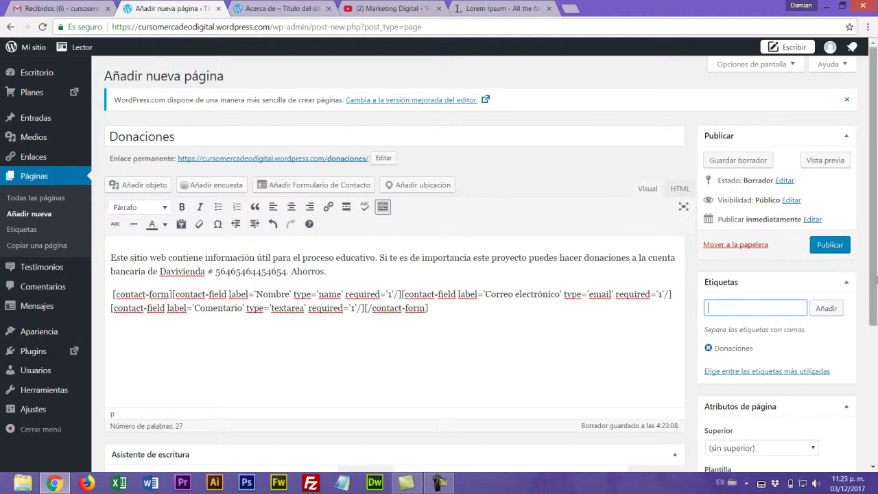
left_click_drag(876, 281, 876, 357)
scroll(876, 398, "down", 1)
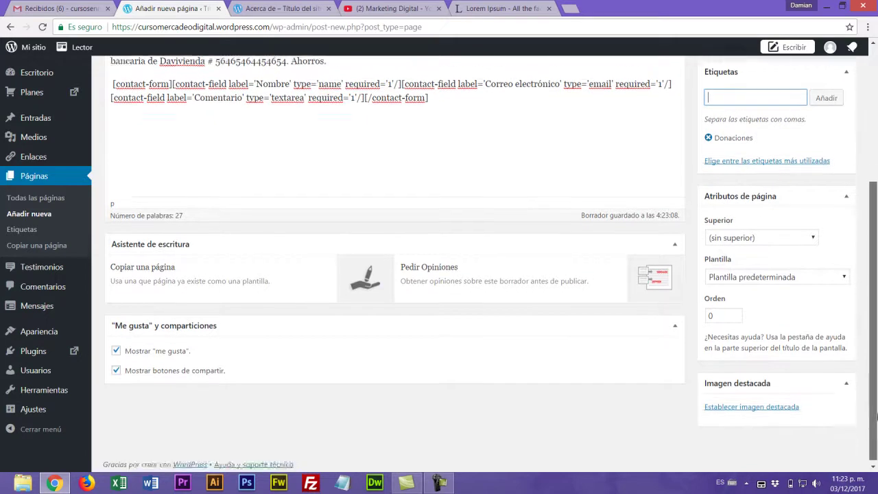
left_click(745, 410)
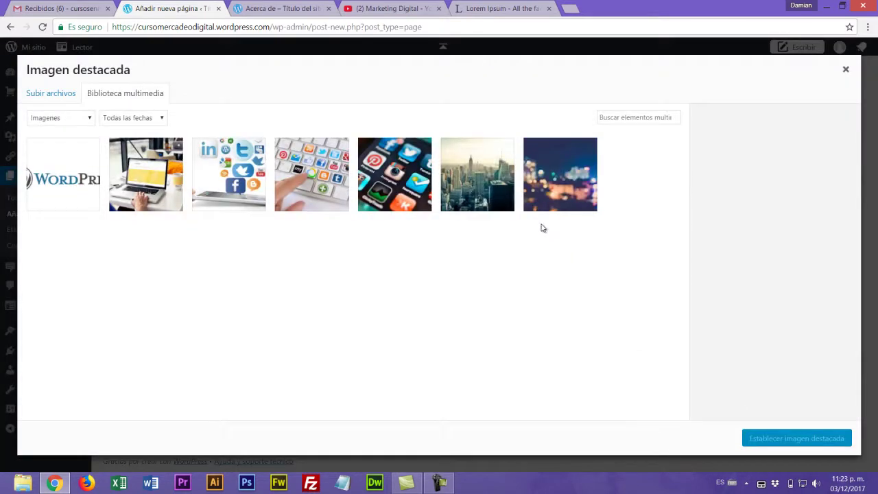
- Open the upload file picker and browse into the fotos_corporativas folder
left_click(52, 94)
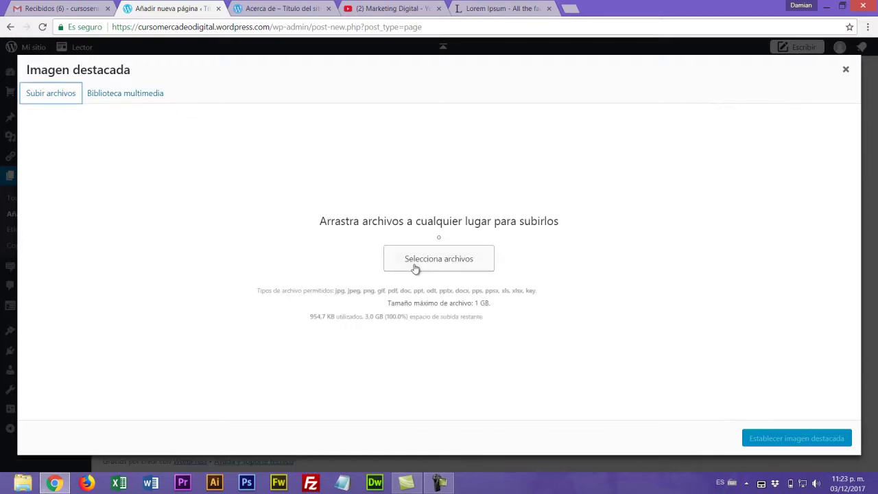
left_click(415, 266)
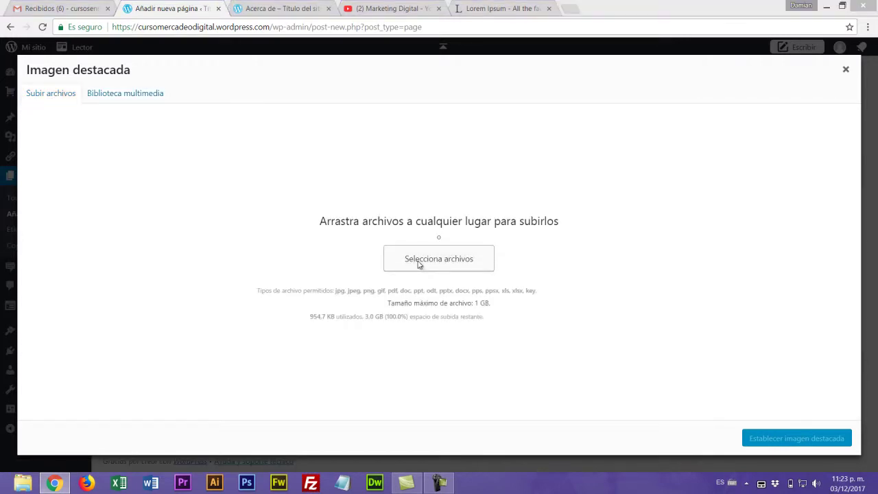
left_click(401, 274)
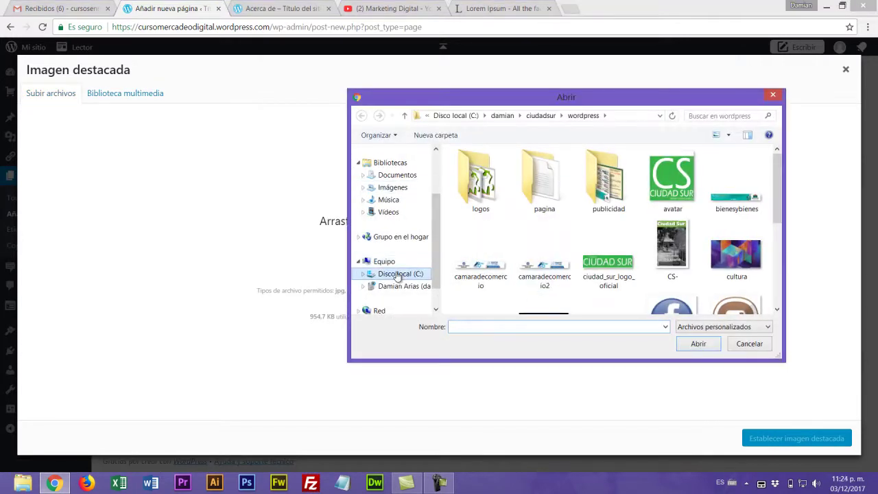
double_click(470, 198)
left_click(471, 208)
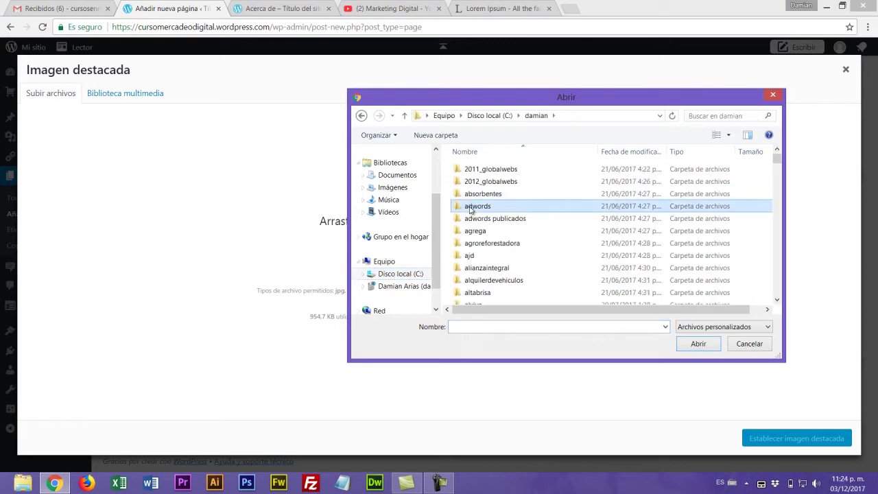
scroll(471, 209, "down", 10)
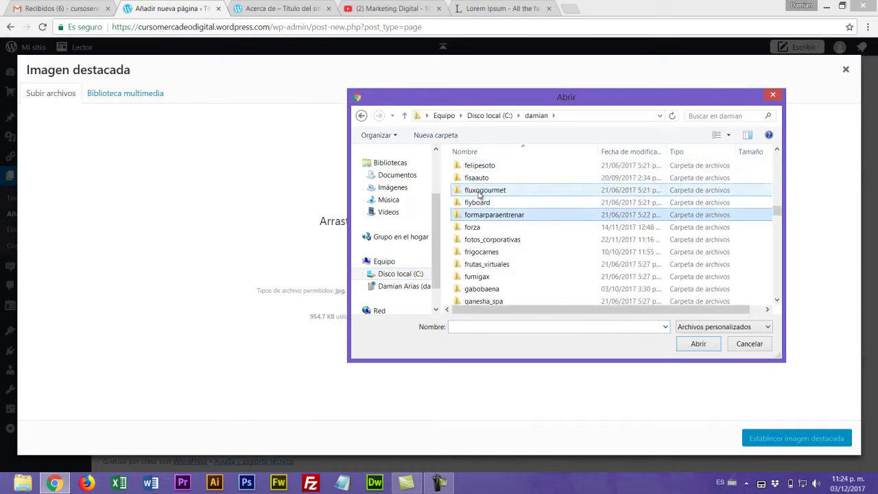
left_click(477, 240)
double_click(477, 240)
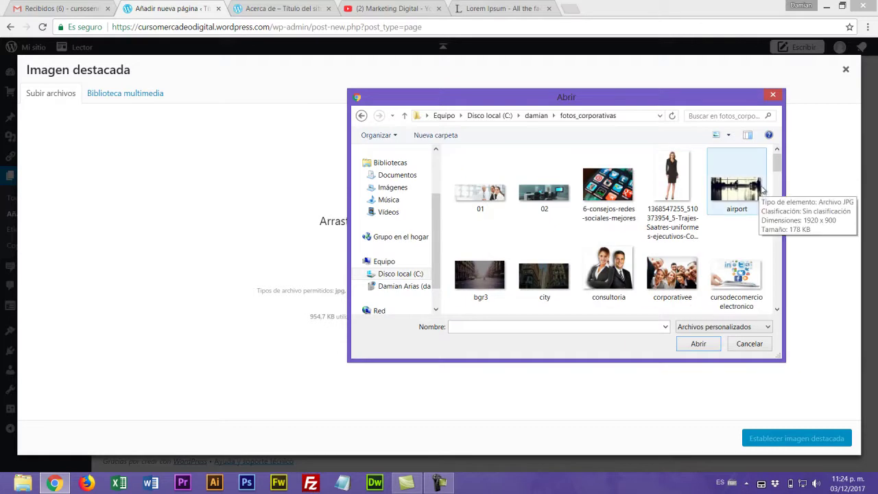
left_click_drag(781, 169, 780, 180)
- Rename the dude_phone image file to 'donaciones'
left_click(607, 204)
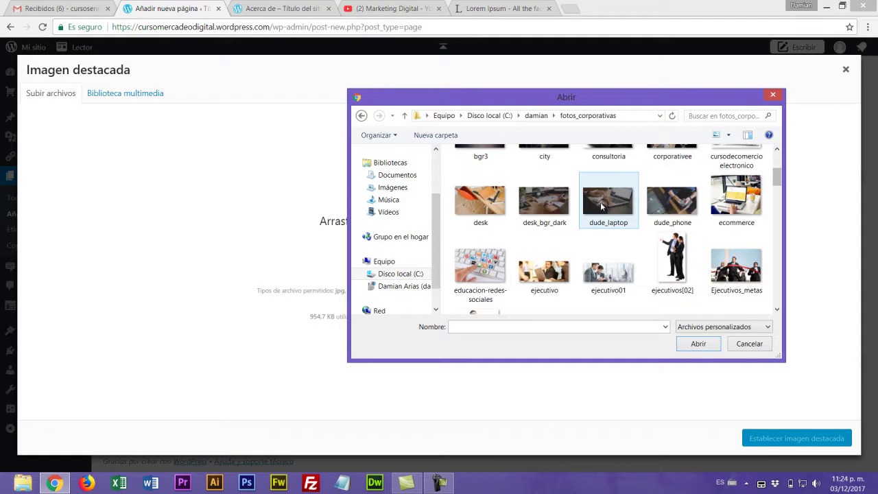
left_click(676, 207)
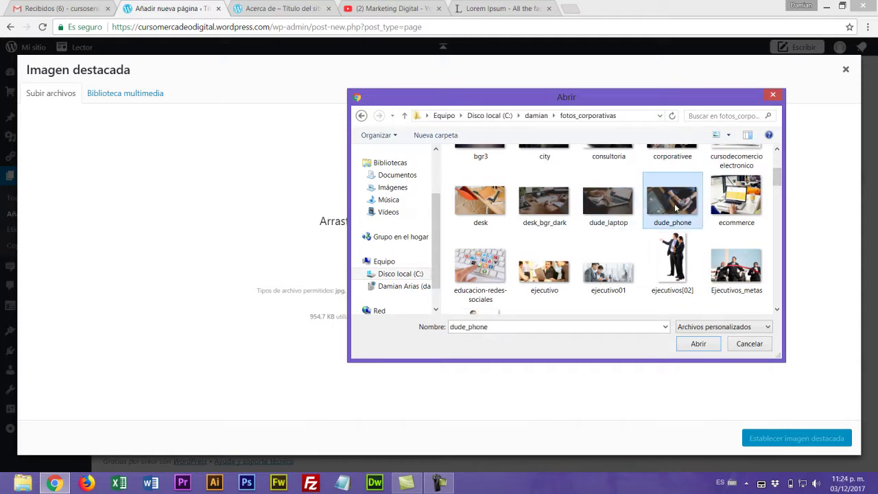
right_click(675, 207)
left_click(721, 451)
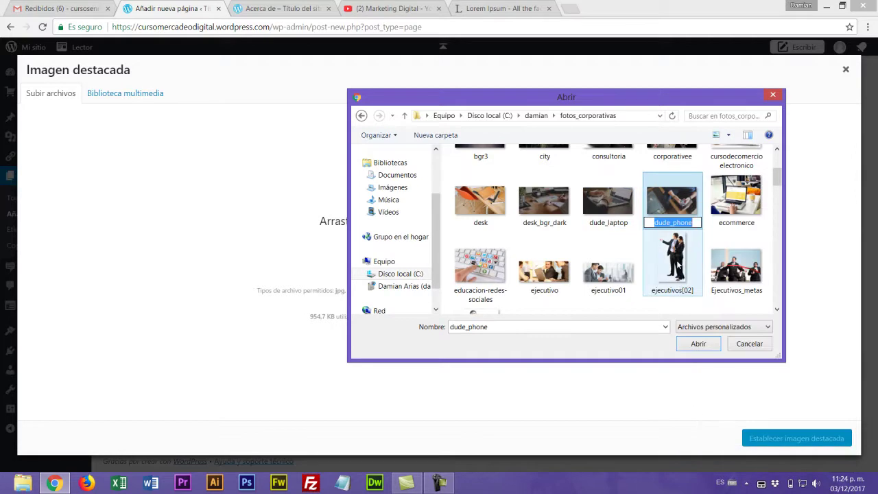
type("do")
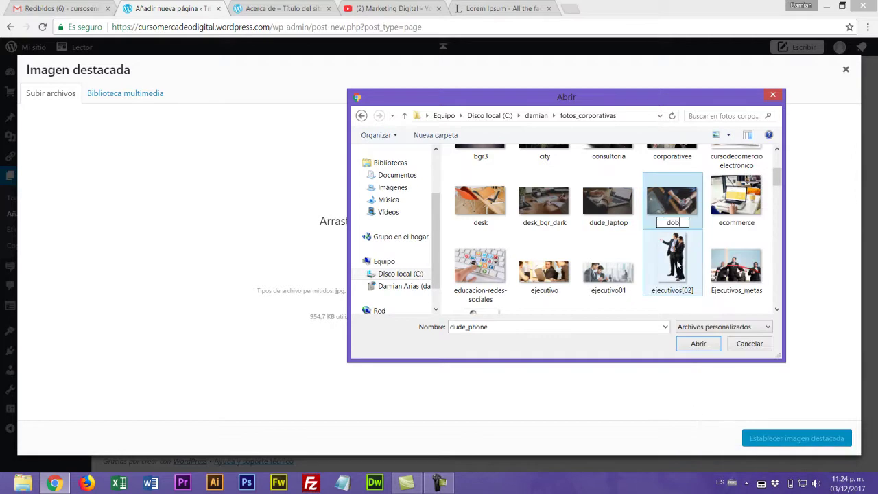
type("naciones")
key("Return")
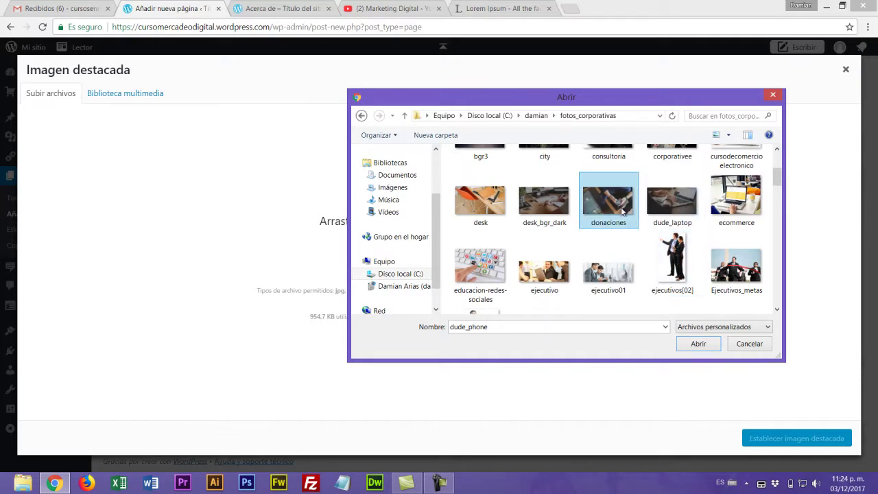
- Upload the renamed donaciones photo, reselecting it after a file-not-found error
left_click(698, 344)
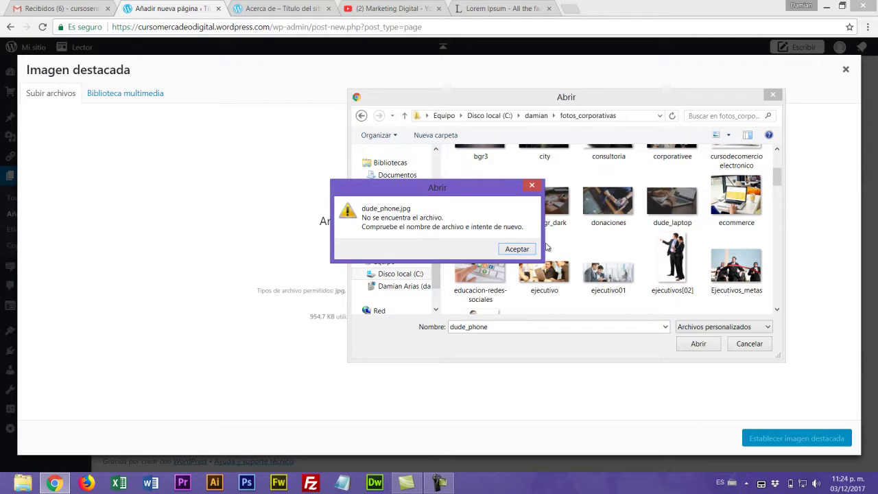
left_click(530, 252)
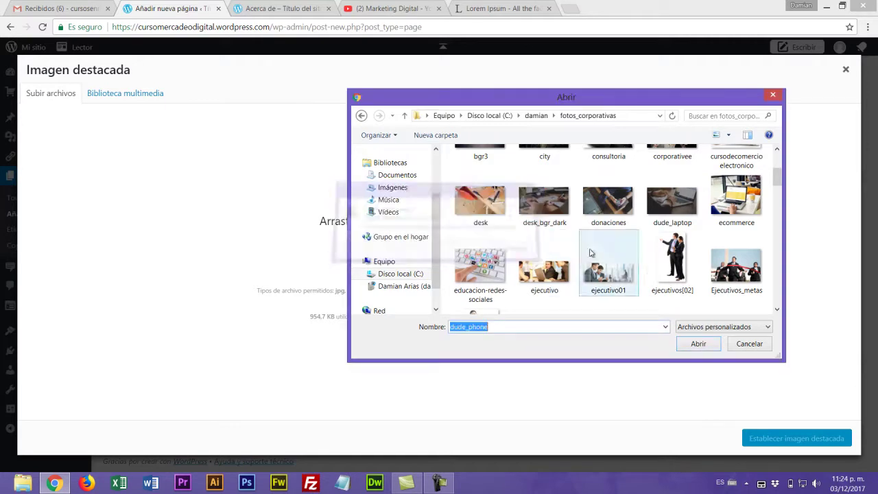
left_click(605, 214)
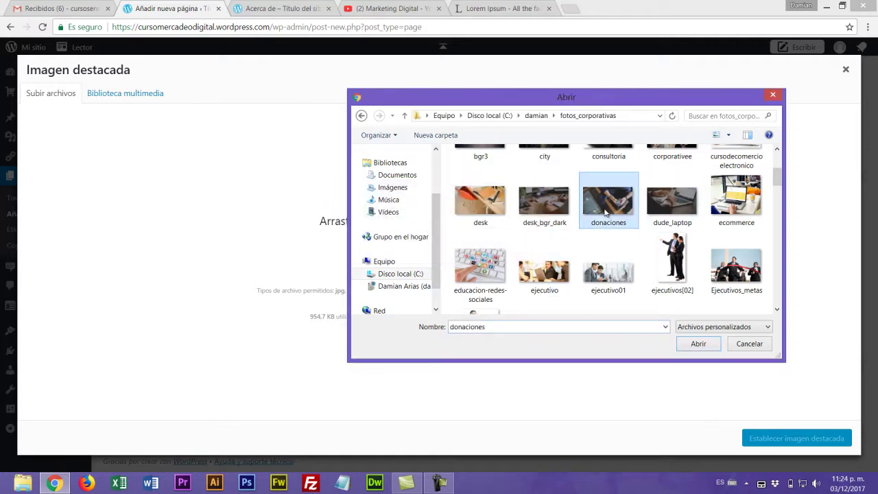
left_click(703, 345)
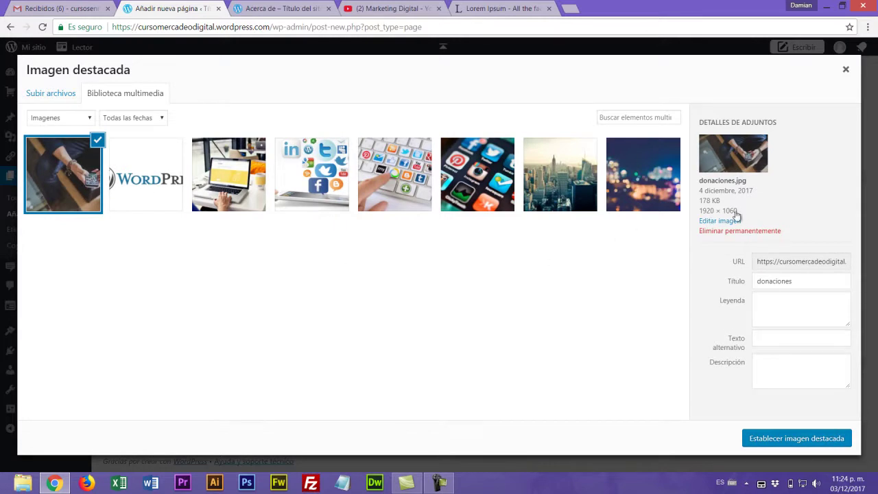
- Scale the donaciones photo's width from 1920 to 800 pixels in the image editor
left_click(717, 221)
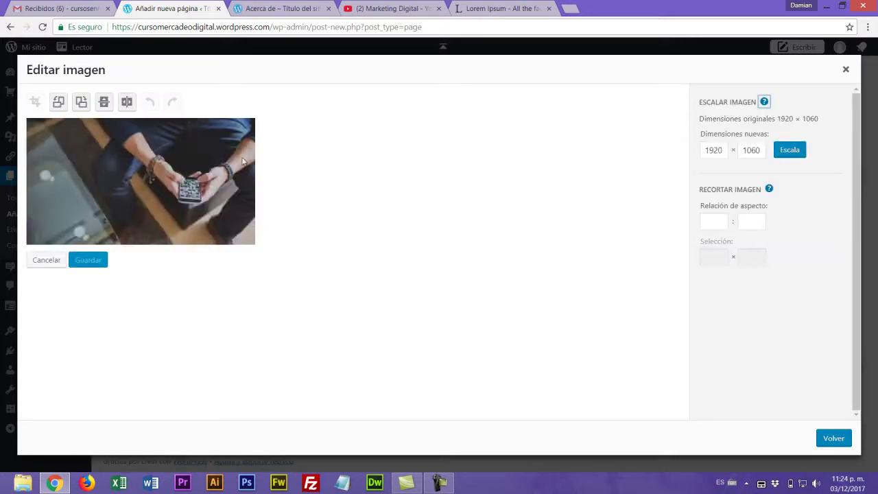
left_click_drag(727, 151, 686, 147)
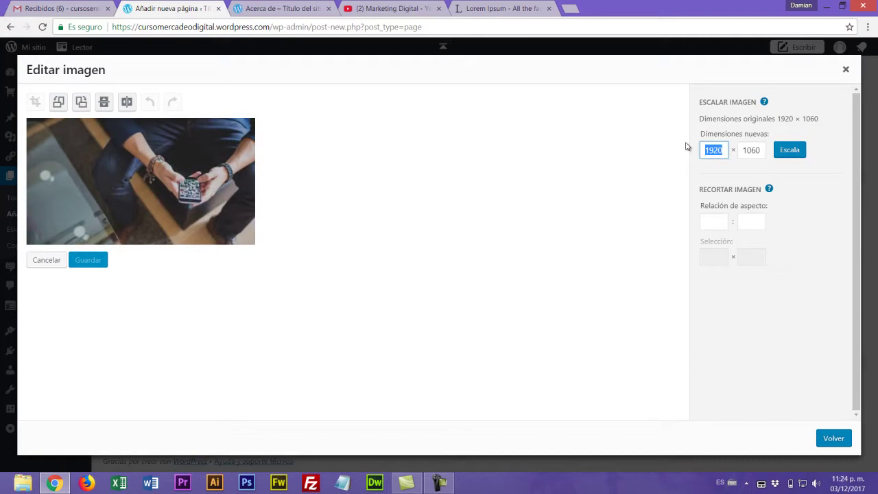
type("800")
left_click(792, 154)
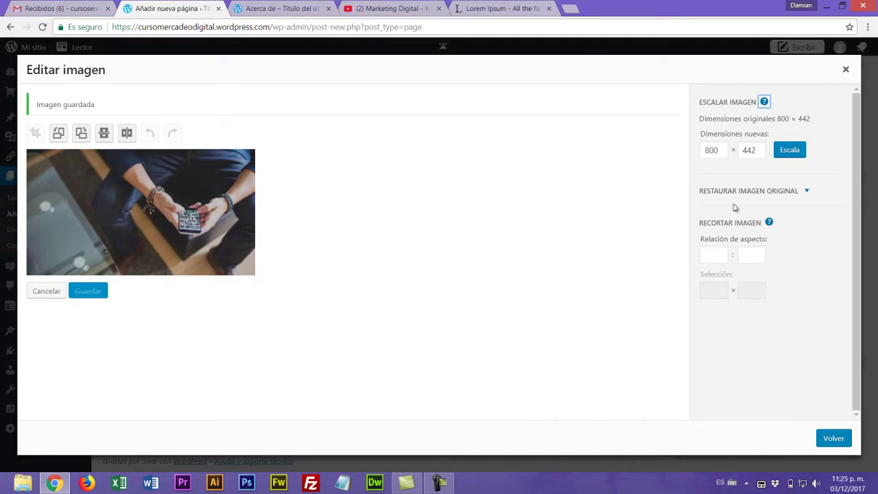
- Select the resized photo and retitle it 'Curso gratuito de Marketing Digital'
left_click(834, 438)
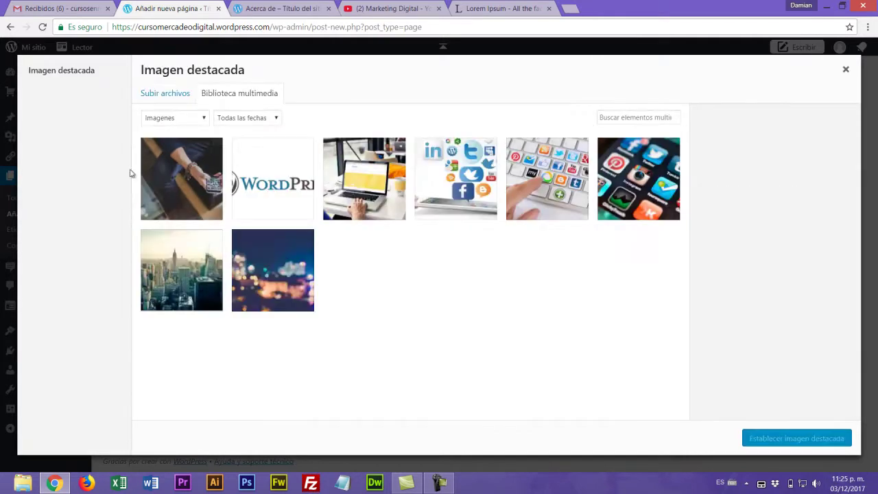
left_click(186, 190)
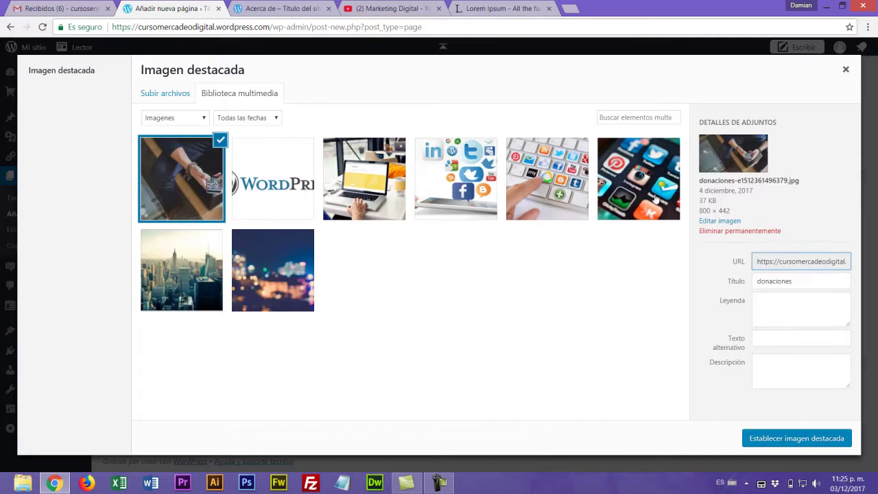
left_click_drag(701, 181, 797, 181)
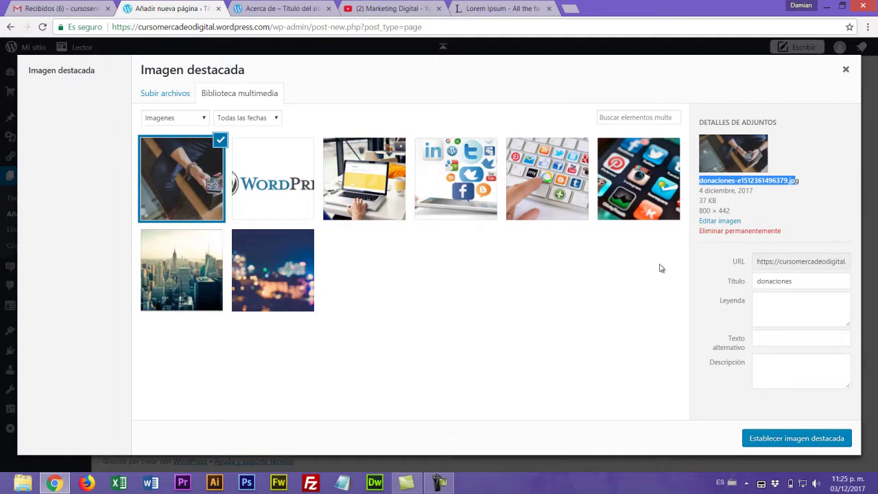
left_click(777, 303)
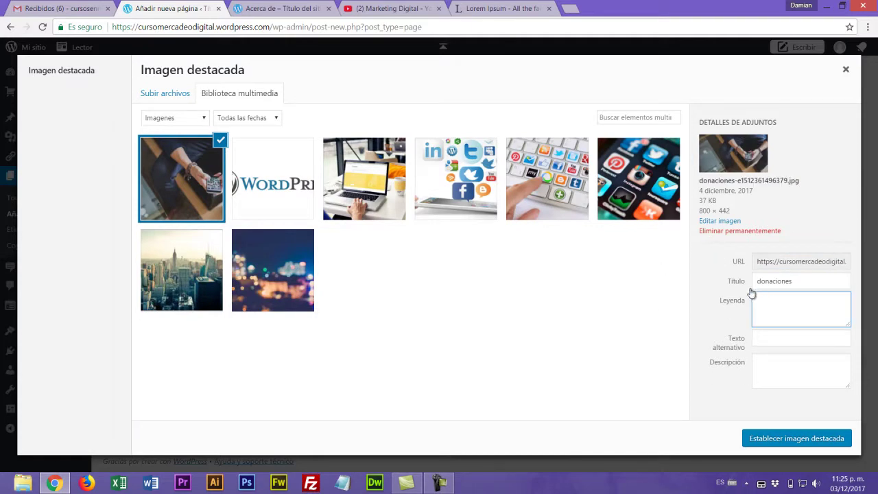
double_click(797, 284)
type("Curso de Marketing Digital")
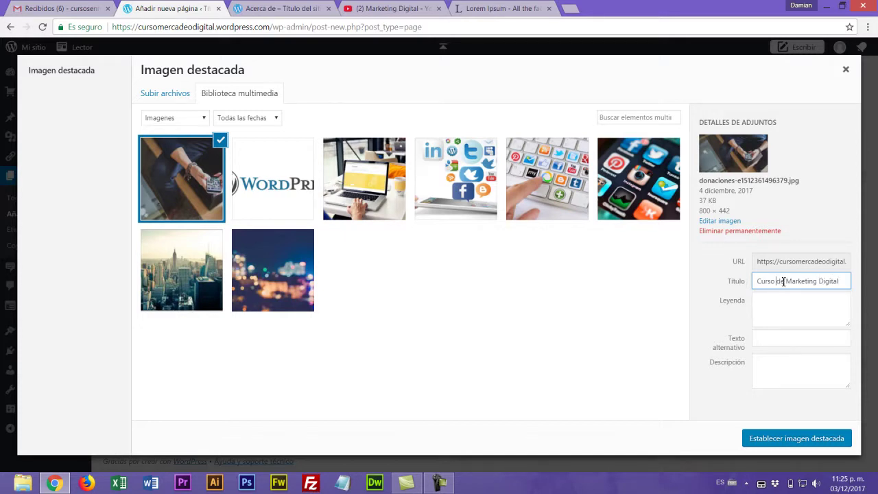
type("gratuito")
- Copy the title into caption, alt text and description, and set the photo as featured image
triple_click(781, 283)
left_click(781, 315)
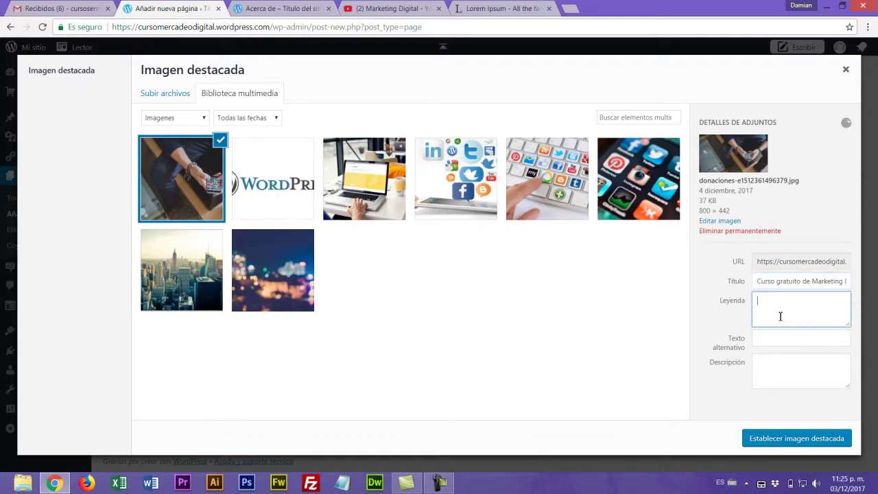
type("Curso gratuito de Marketing Digital")
left_click(773, 341)
type("Curso gratuito de Marketing Digital")
left_click(777, 365)
type("Curso gratuito de Marketing Digital")
left_click(786, 440)
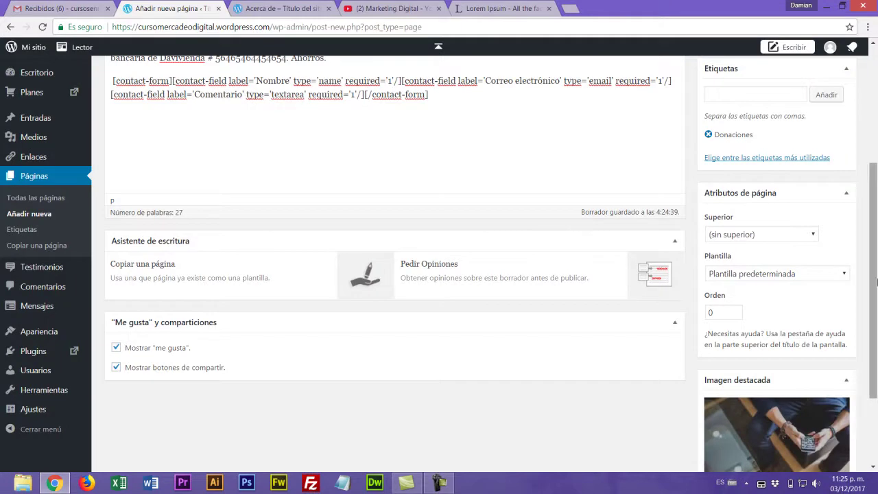
- Publish the Donaciones page, then begin another new blank page
left_click_drag(876, 280, 876, 228)
scroll(876, 228, "up", 2)
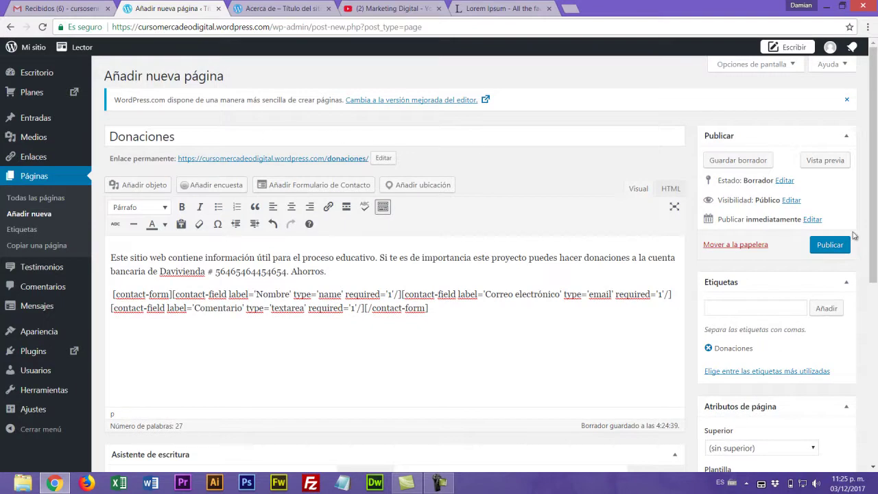
left_click(829, 245)
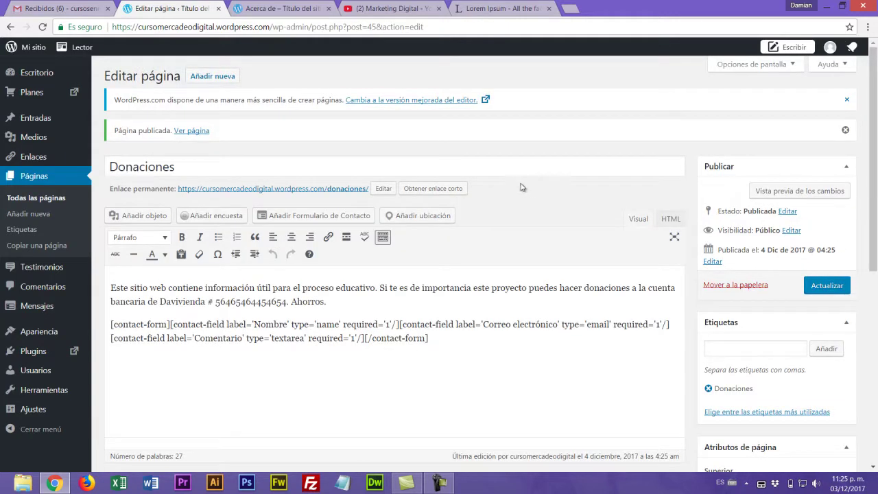
left_click(217, 78)
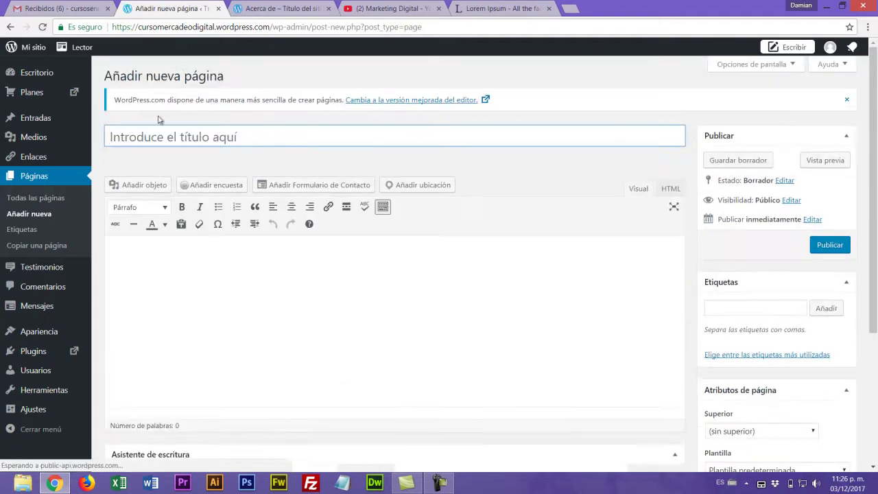
- Title the new page 'Misión-Visión' and delete text accidentally pasted into the body
type("Misi")
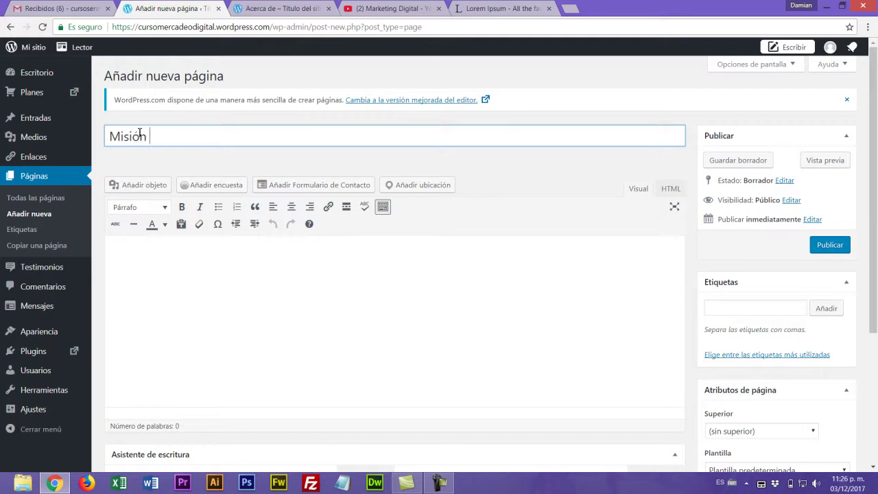
type("ón-Visión")
left_click(159, 277)
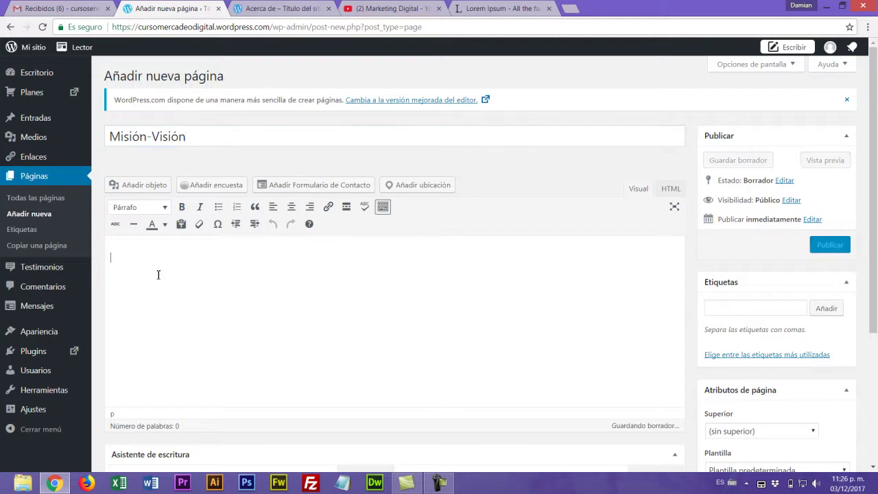
type("Curso gratuito de Marketing Digital")
left_click_drag(255, 258, 45, 255)
key("BackSpace")
- Copy the lipsum.com '¿Por qué lo usamos?' paragraph into the Misión-Visión page body
left_click(488, 9)
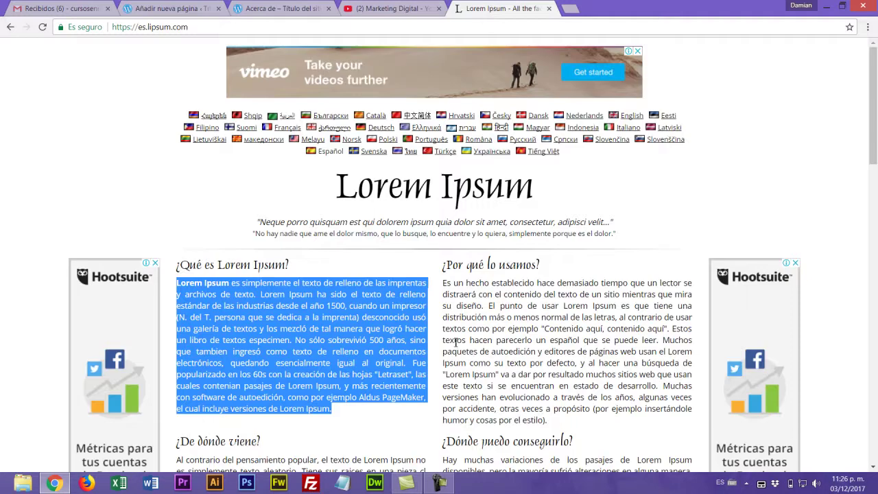
left_click_drag(444, 283, 585, 421)
key("ctrl+c")
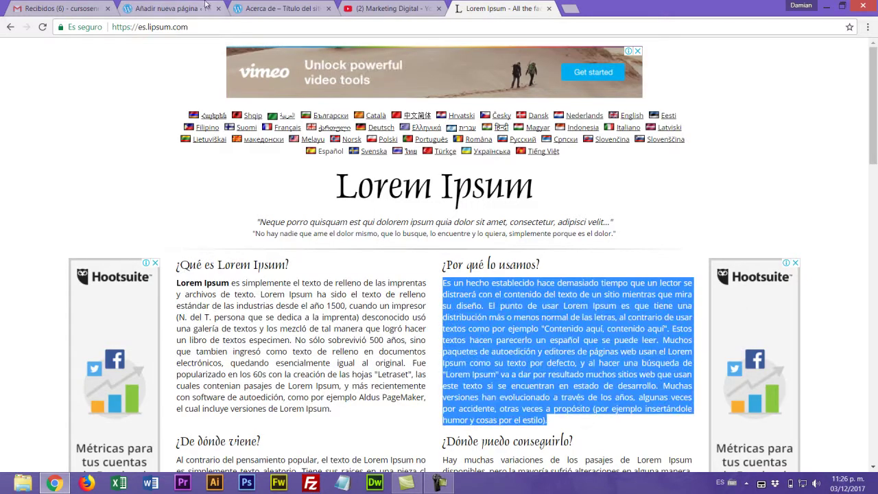
left_click(175, 8)
key("ctrl+v")
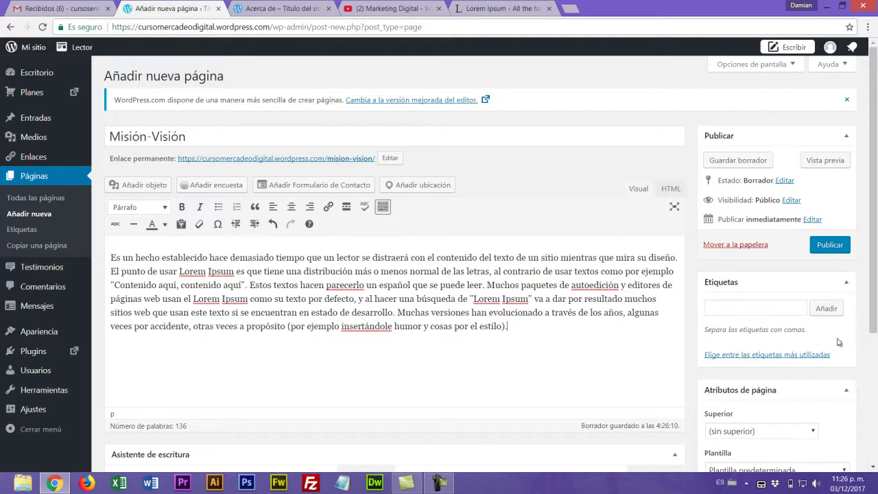
scroll(538, 240, "down", 2)
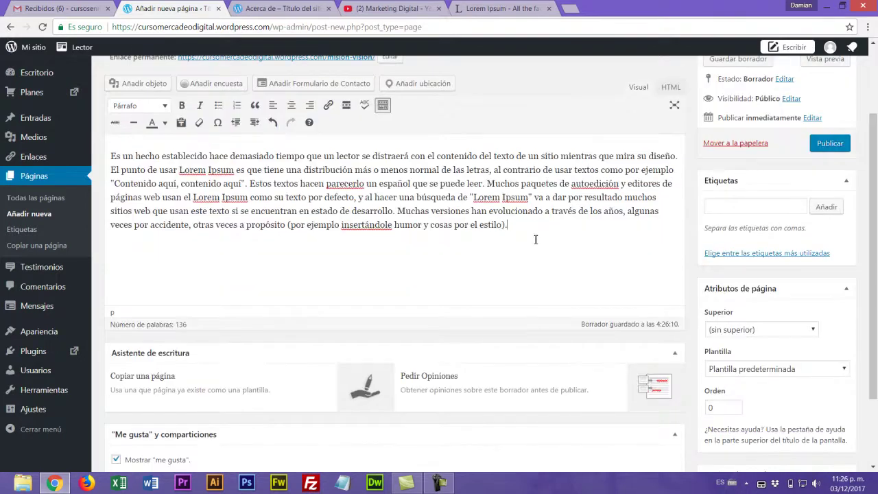
scroll(294, 234, "up", 2)
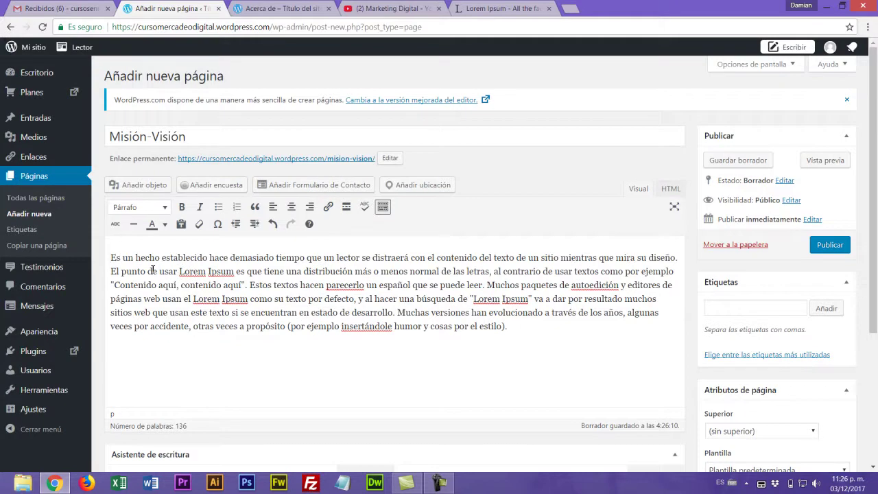
left_click(141, 185)
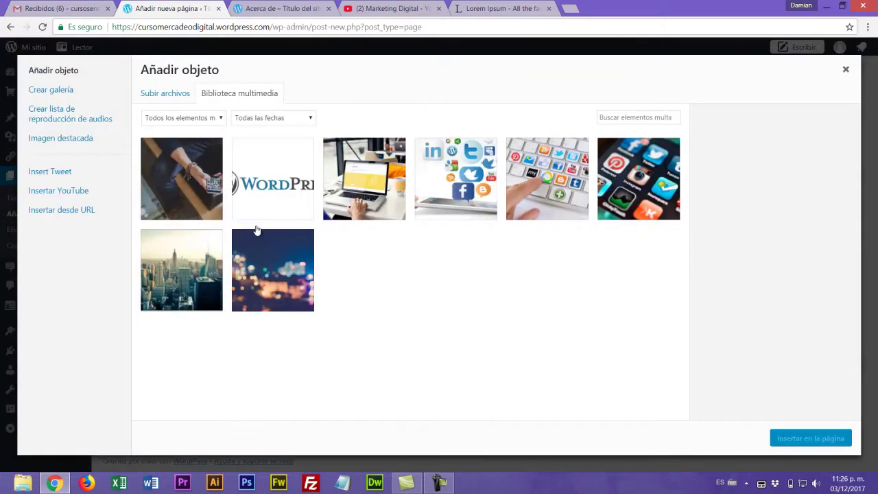
- Upload the pen004 photo and insert it at the top of the Misión-Visión text
left_click(167, 93)
left_click(511, 258)
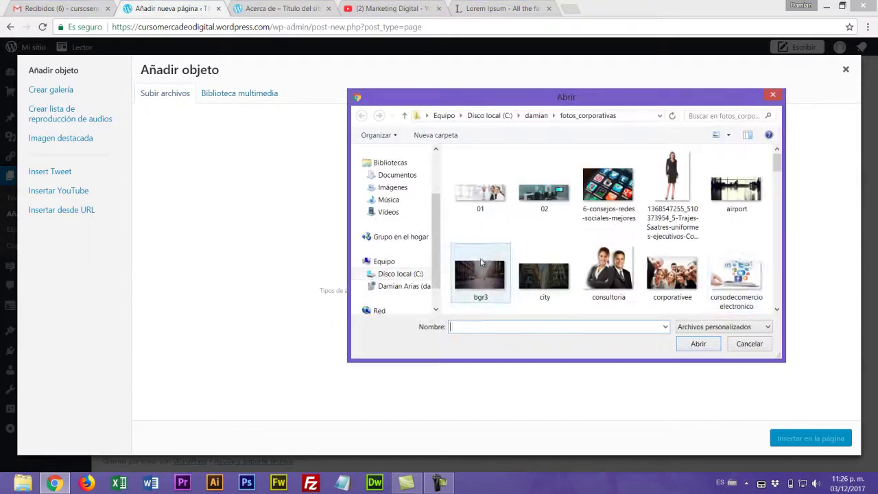
scroll(781, 169, "down", 1)
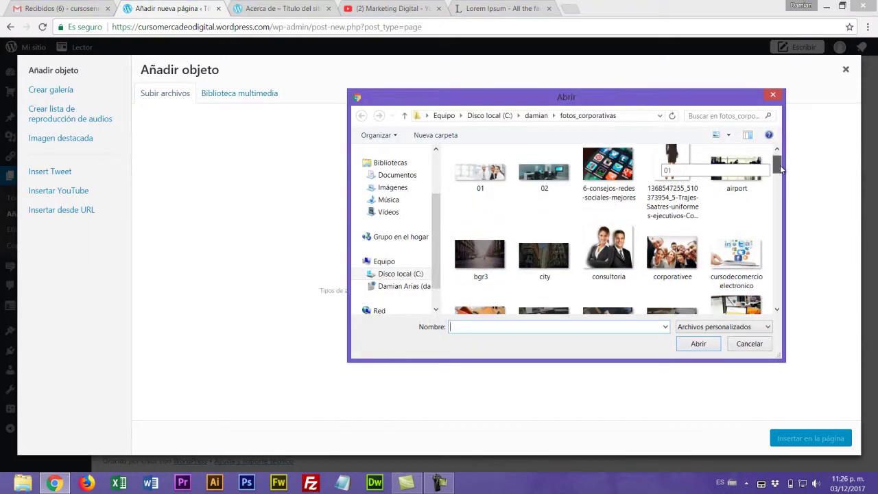
left_click_drag(781, 169, 789, 197)
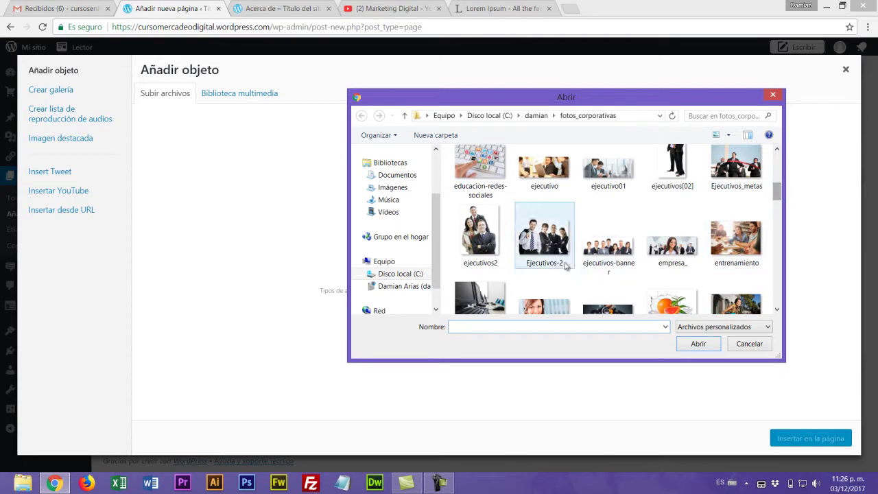
left_click_drag(777, 196, 779, 230)
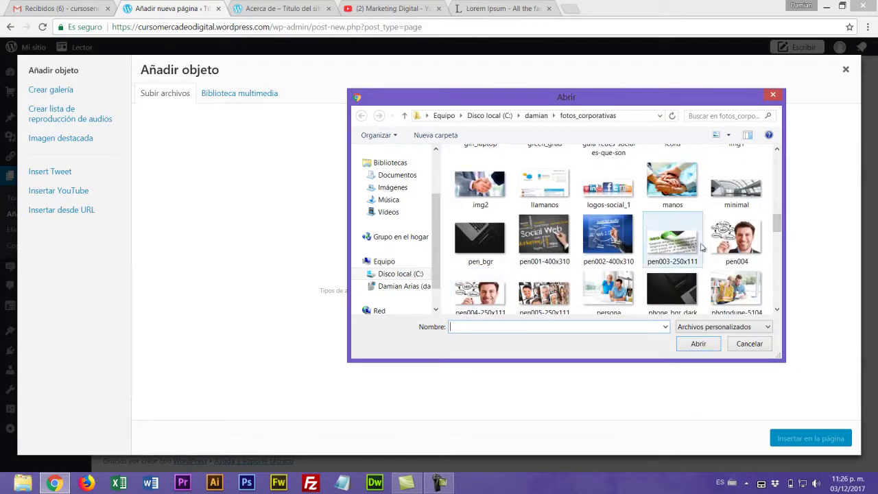
left_click(734, 244)
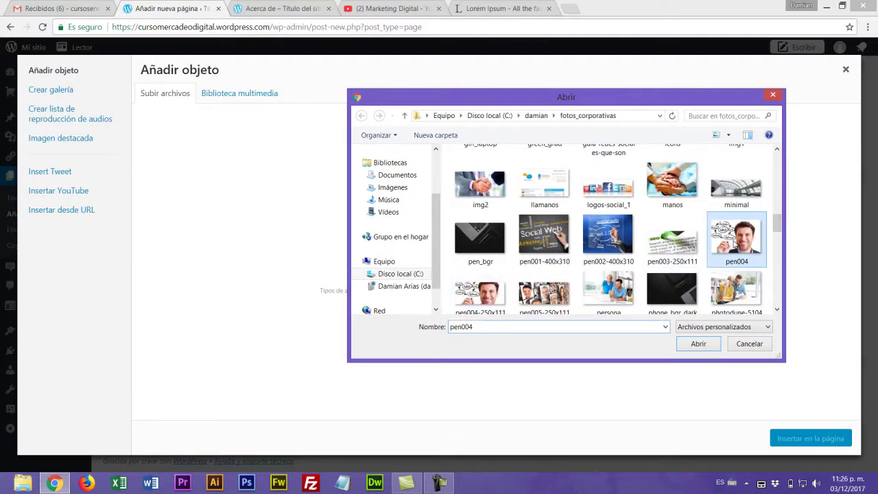
left_click(697, 345)
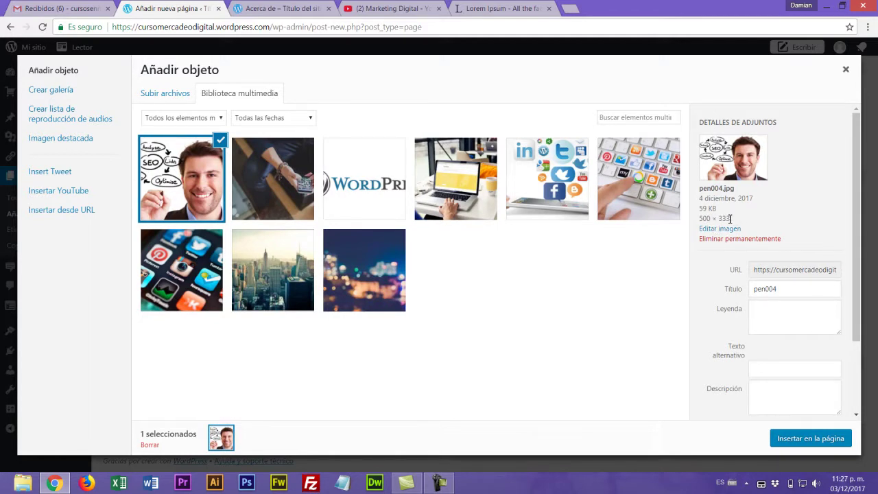
left_click_drag(730, 218, 701, 140)
left_click(701, 224)
left_click(798, 439)
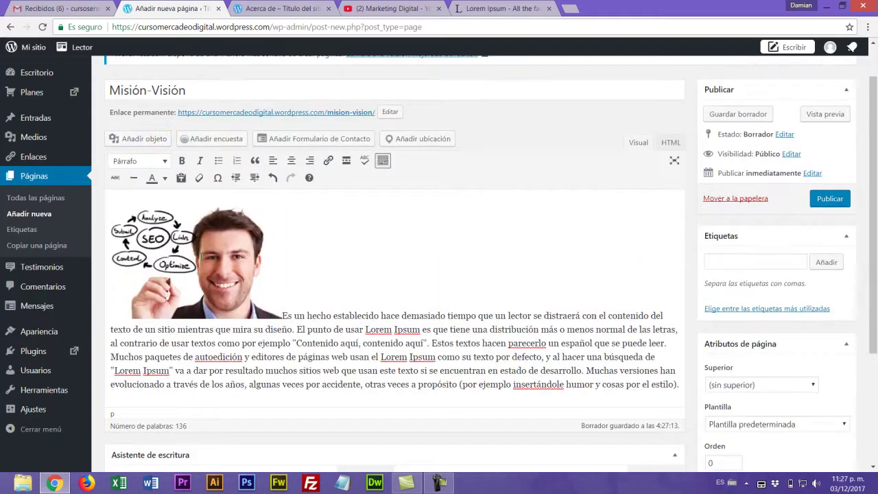
- Align the inserted pen004 photo left so the paragraph wraps beside it
left_click(199, 261)
left_click(149, 201)
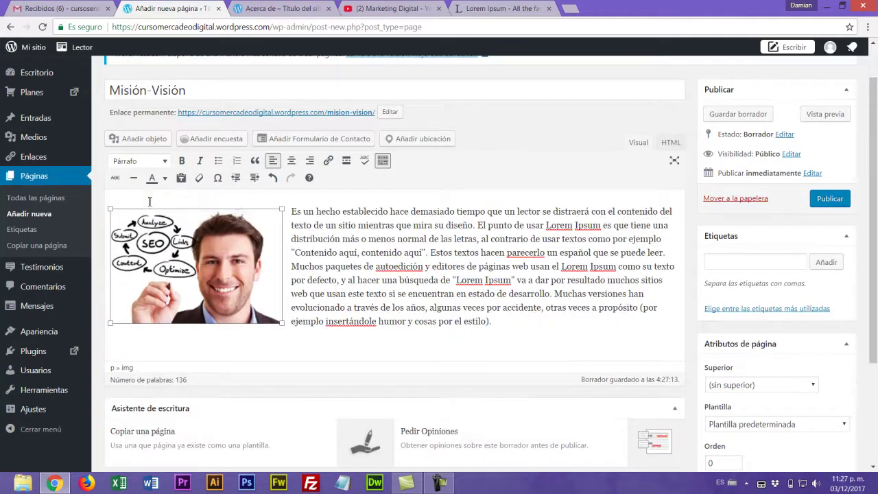
left_click(504, 308)
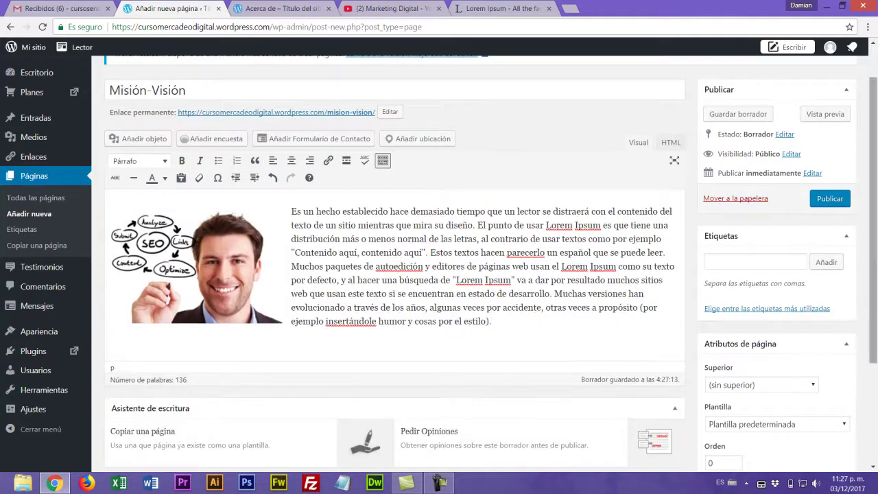
- Publish the Misión-Visión page and return to Todas las páginas
scroll(514, 327, "down", 2)
scroll(514, 327, "up", 3)
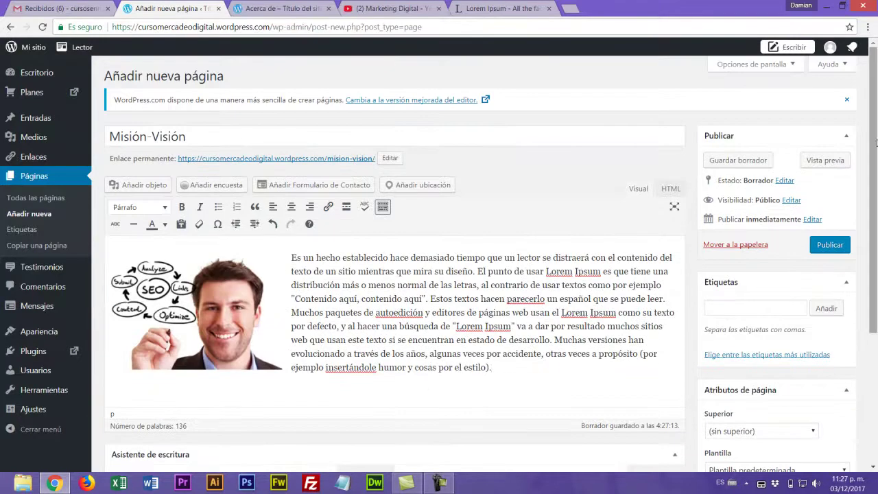
left_click(830, 245)
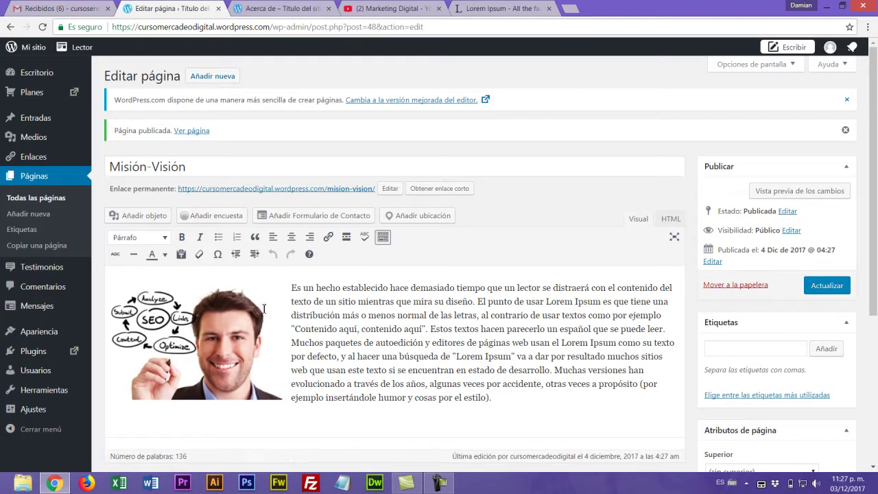
left_click(69, 203)
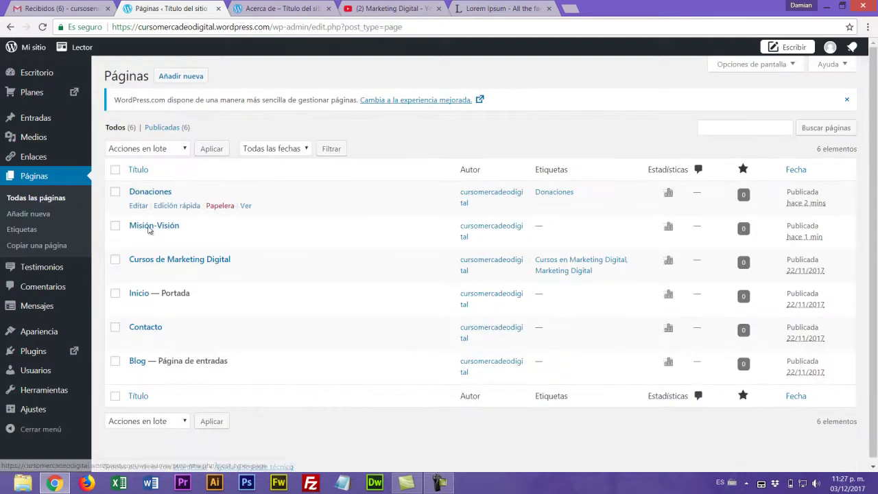
left_click(144, 331)
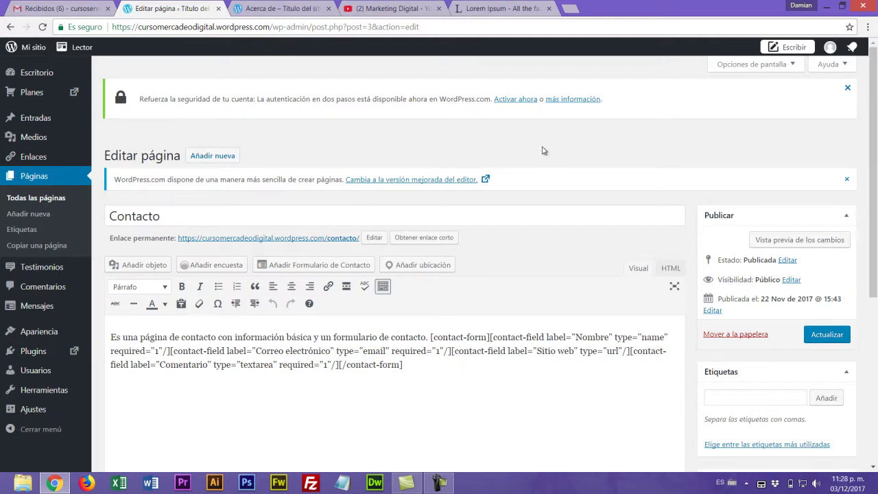
left_click(523, 100)
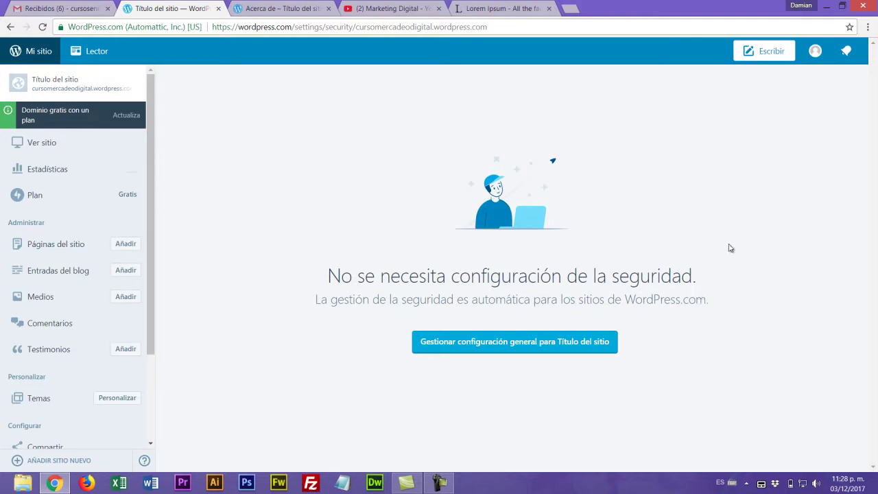
left_click(10, 27)
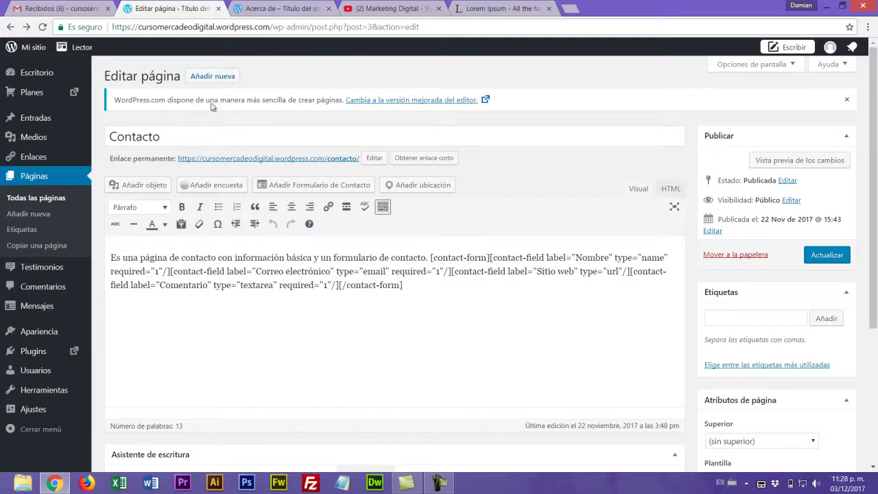
left_click(846, 100)
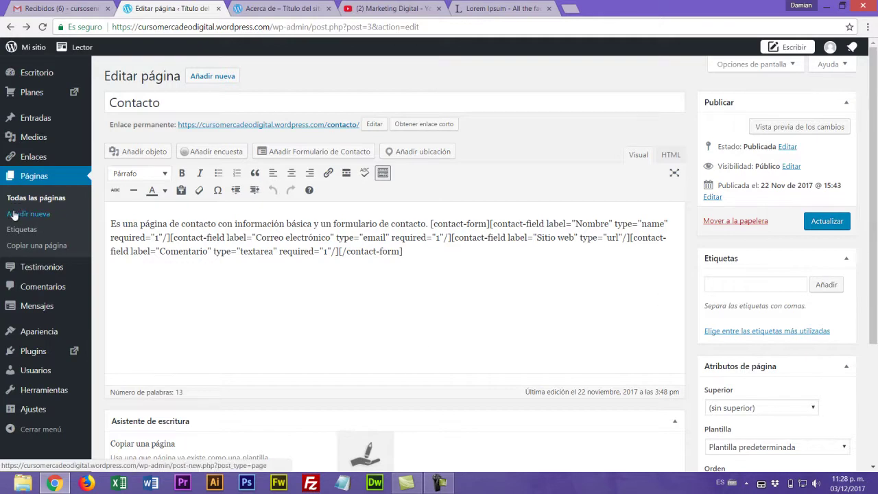
left_click(32, 199)
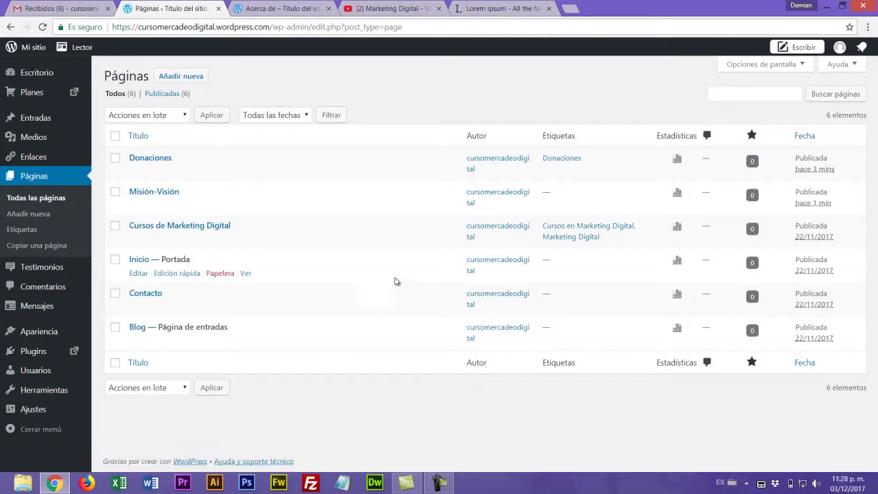
mouse_move(137, 309)
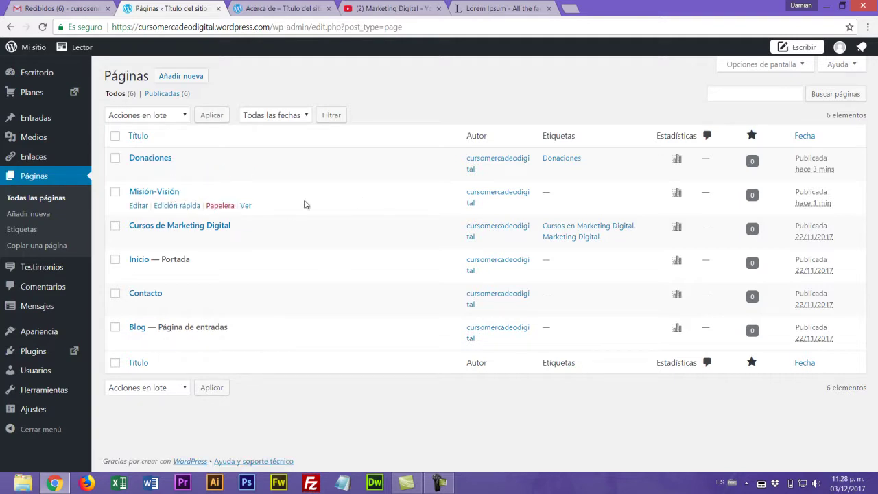
left_click(33, 119)
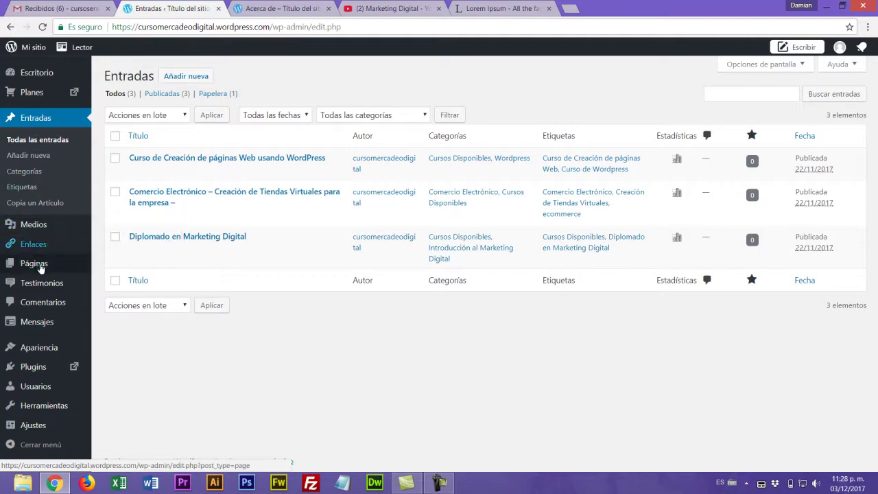
mouse_move(38, 268)
left_click(110, 268)
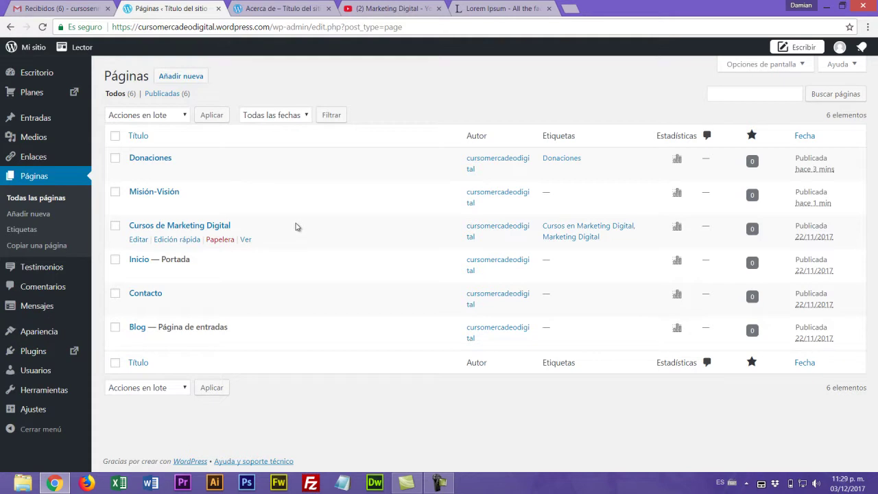
mouse_move(39, 335)
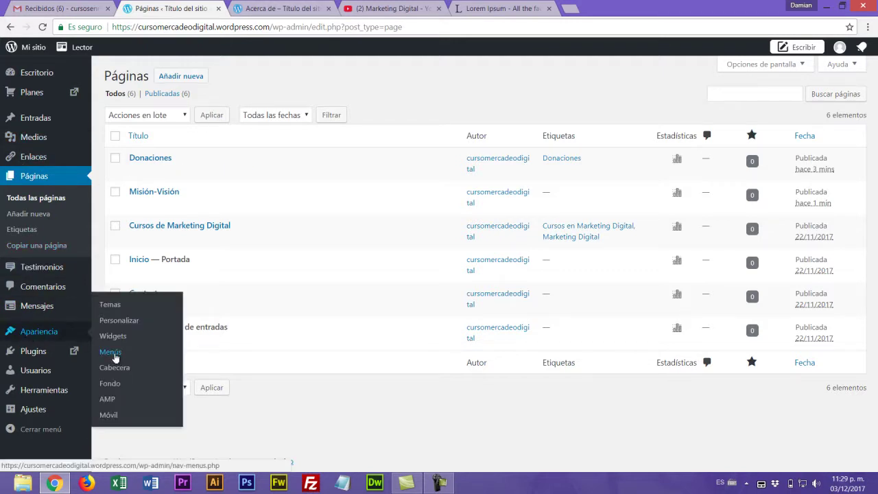
- Load the Primary menu in the Apariencia > Menús editor
left_click(283, 9)
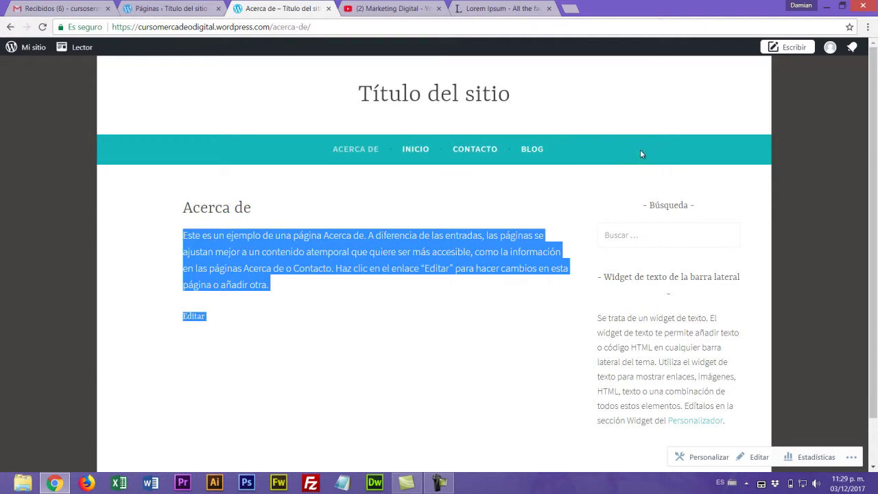
left_click(178, 8)
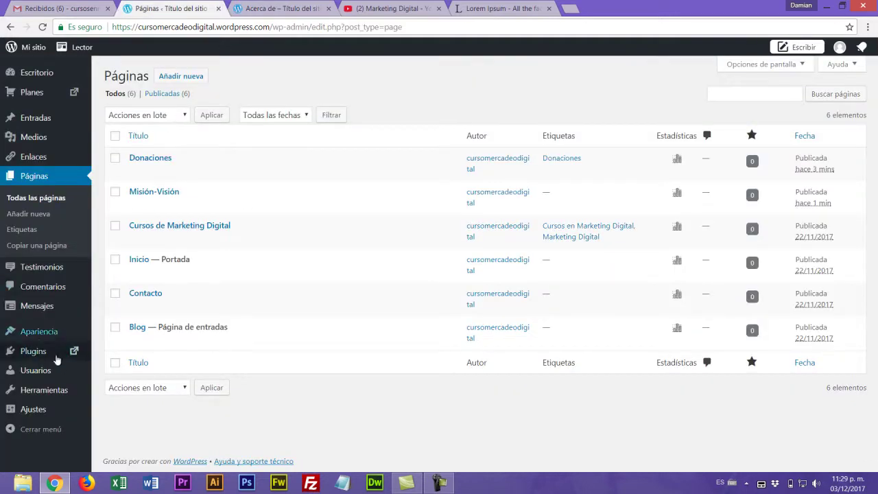
mouse_move(38, 339)
left_click(114, 353)
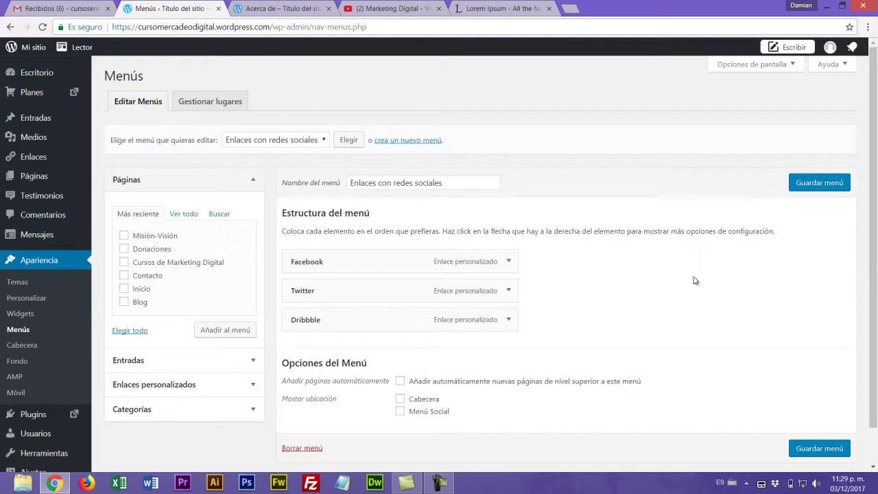
left_click(323, 140)
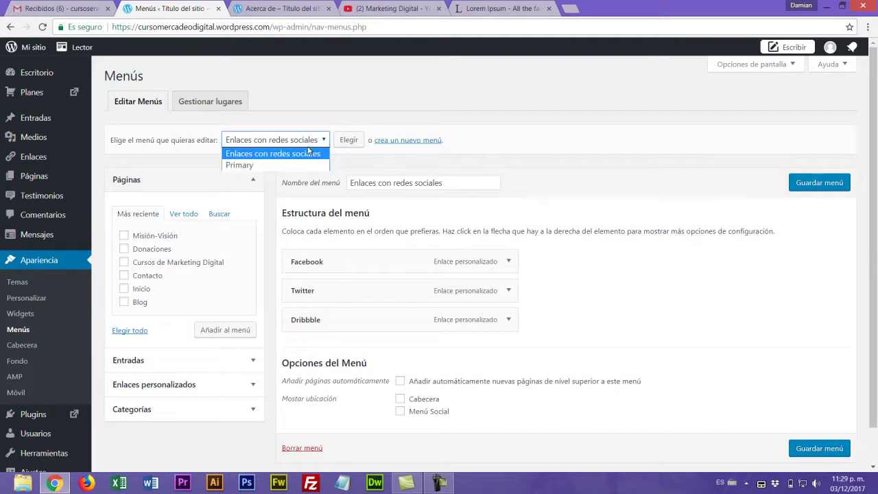
left_click(287, 166)
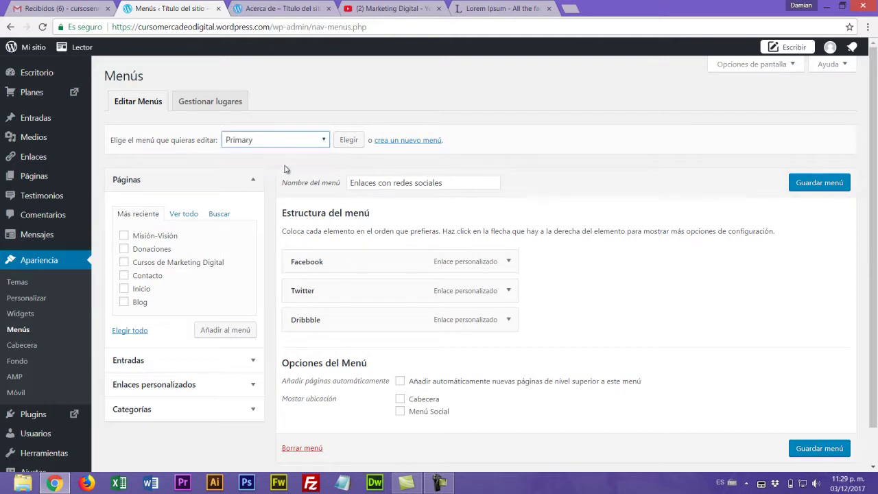
left_click(349, 141)
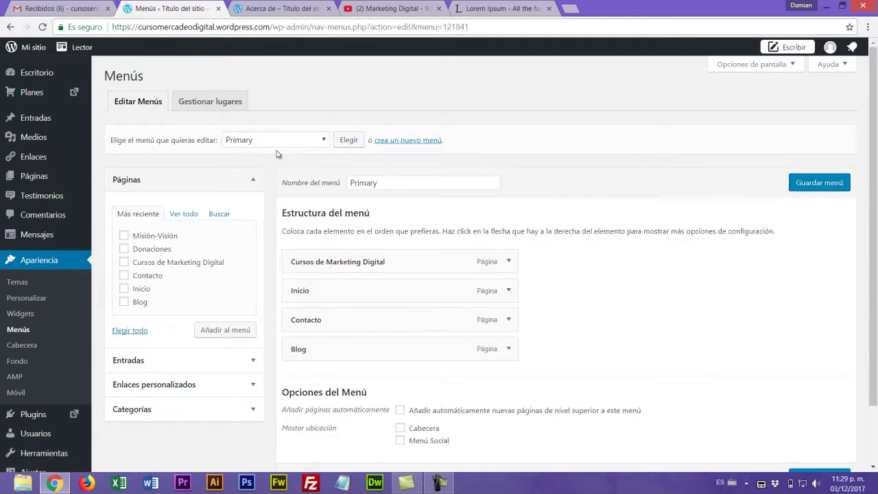
left_click(318, 141)
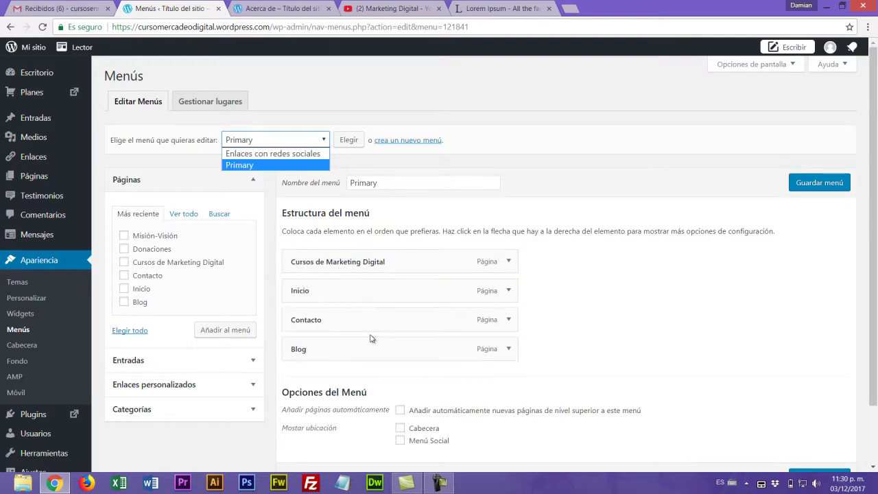
- Reload the live site to see its current navigation bar
left_click(288, 8)
key("F5")
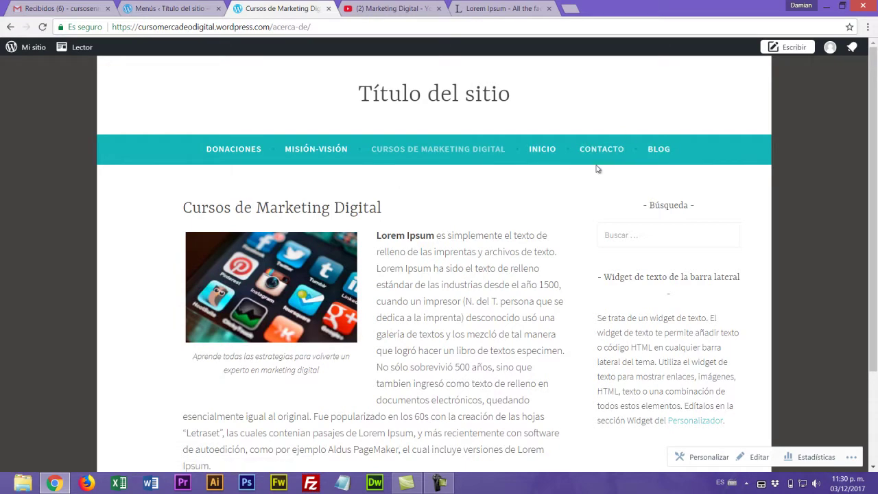
scroll(598, 196, "down", 1)
scroll(588, 196, "up", 1)
- Move Inicio to the top and rename Cursos de Marketing Digital to Proyecto
left_click(169, 11)
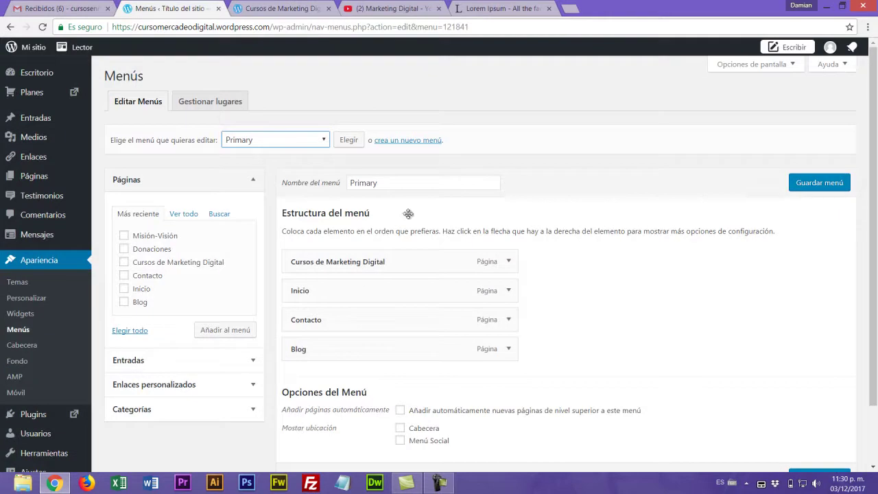
left_click_drag(329, 299, 329, 261)
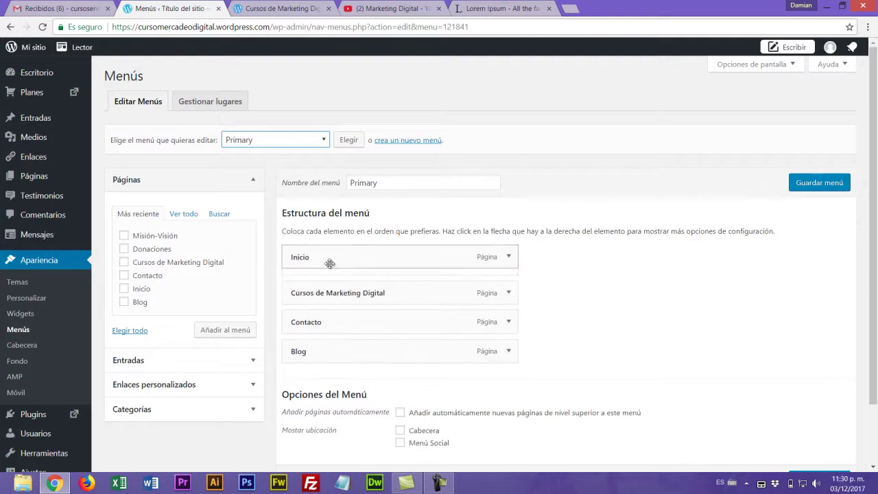
left_click(267, 8)
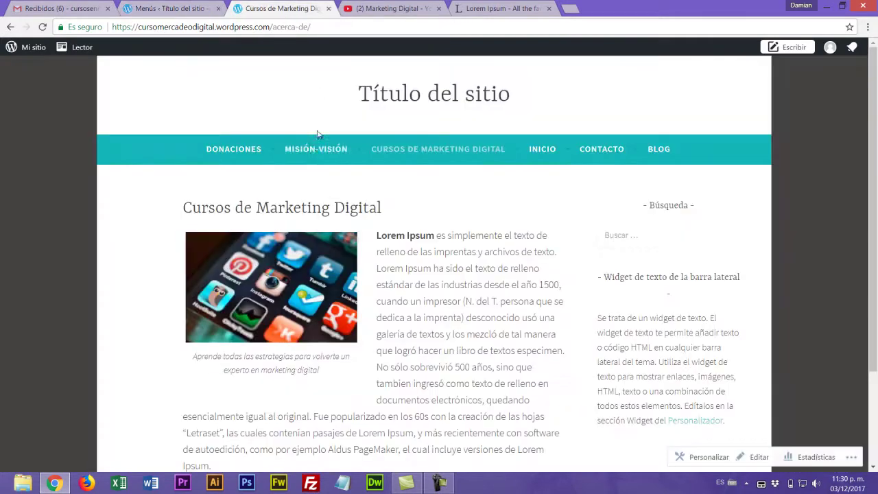
left_click(182, 7)
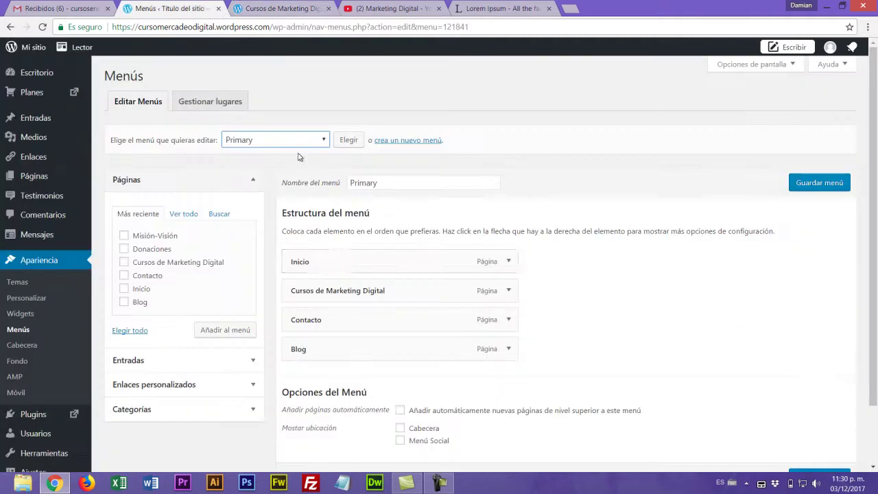
left_click(508, 292)
left_click_drag(400, 330, 261, 331)
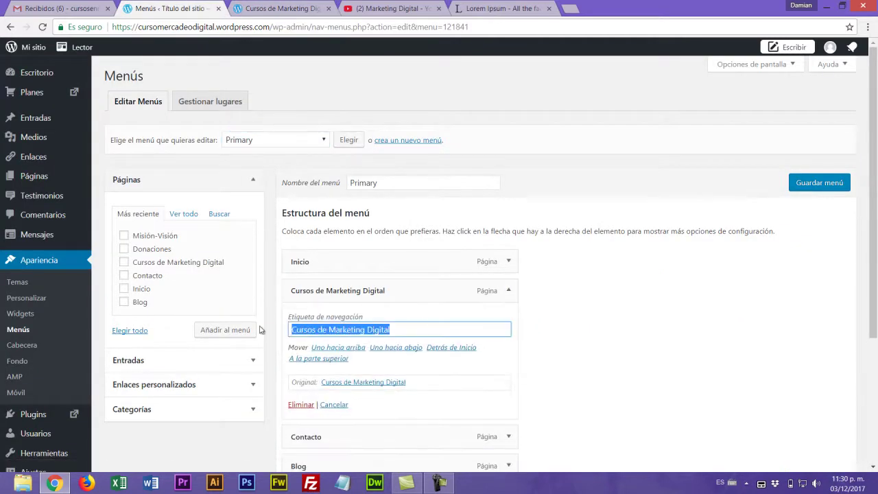
type("Proyecto")
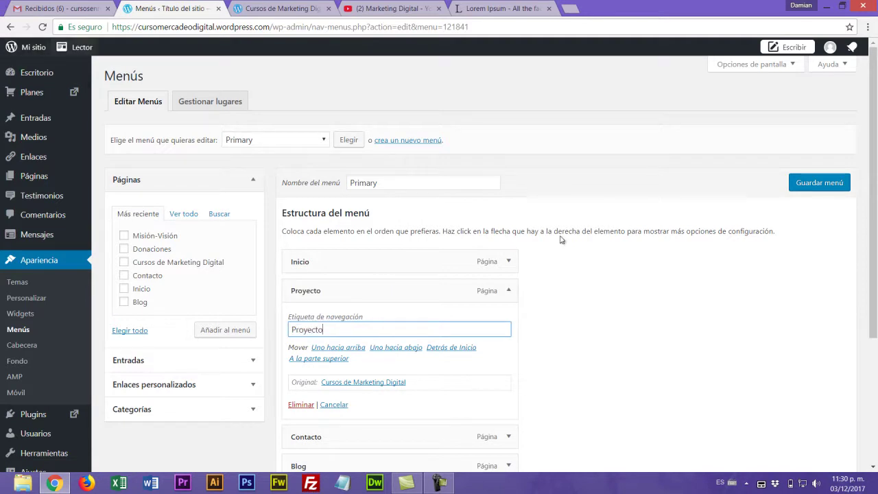
left_click(564, 298)
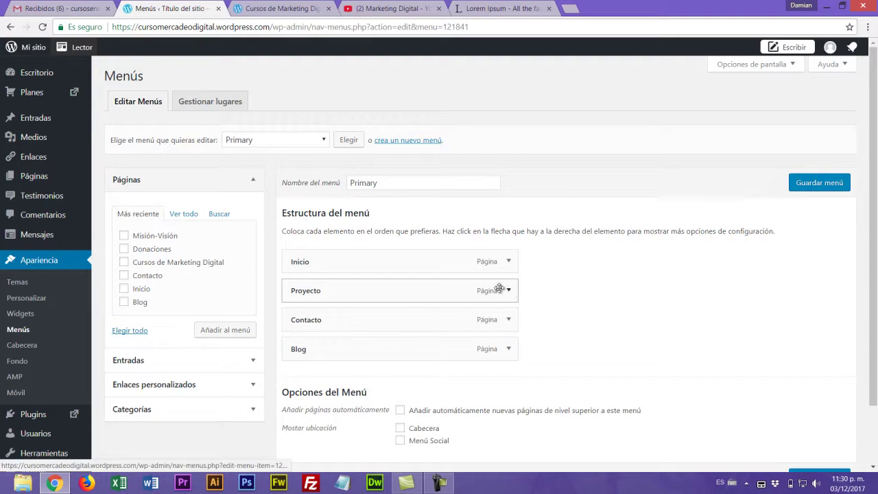
- Move Contacto below Blog, relabel Blog as Noticias, then remove that item
left_click_drag(341, 327, 345, 351)
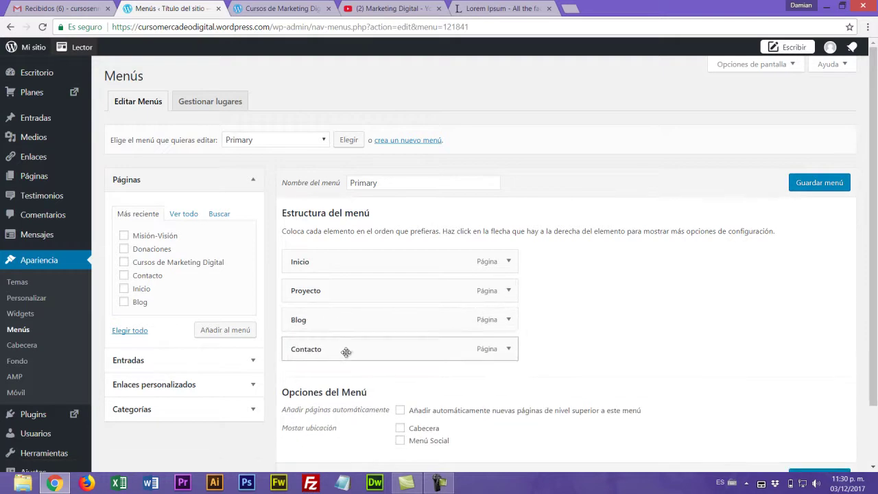
left_click(509, 319)
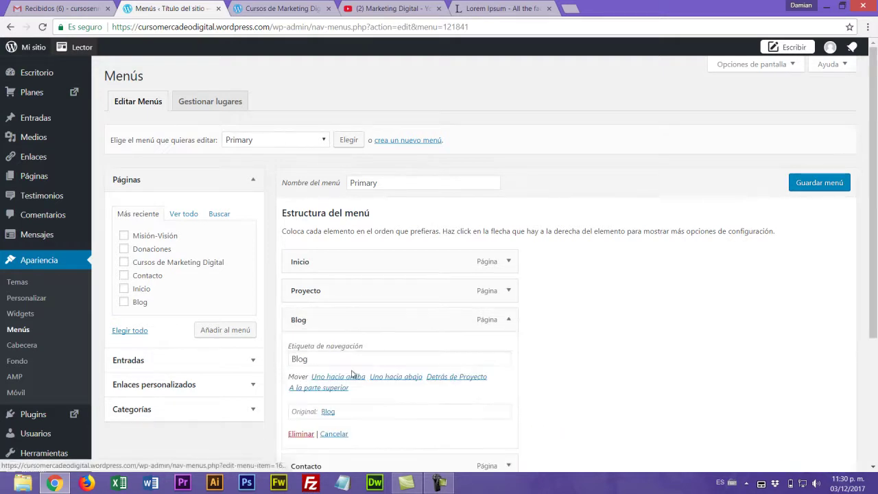
left_click_drag(400, 357, 258, 364)
type("Noticias")
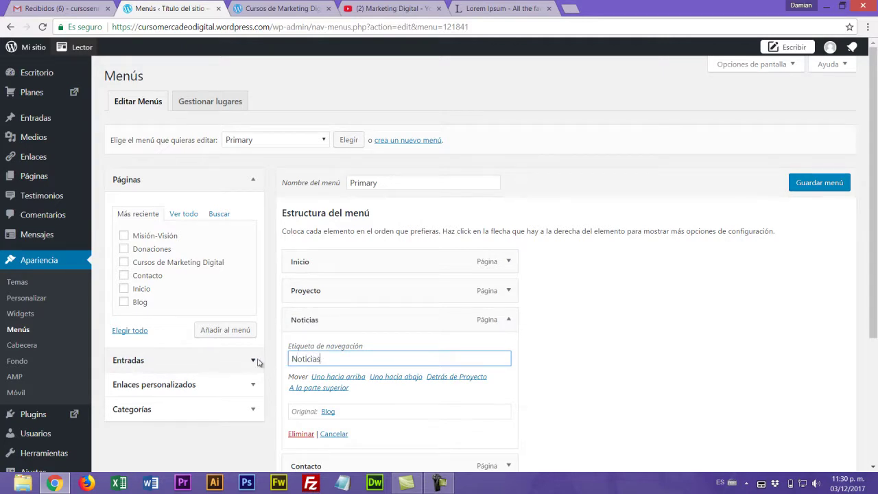
left_click(508, 320)
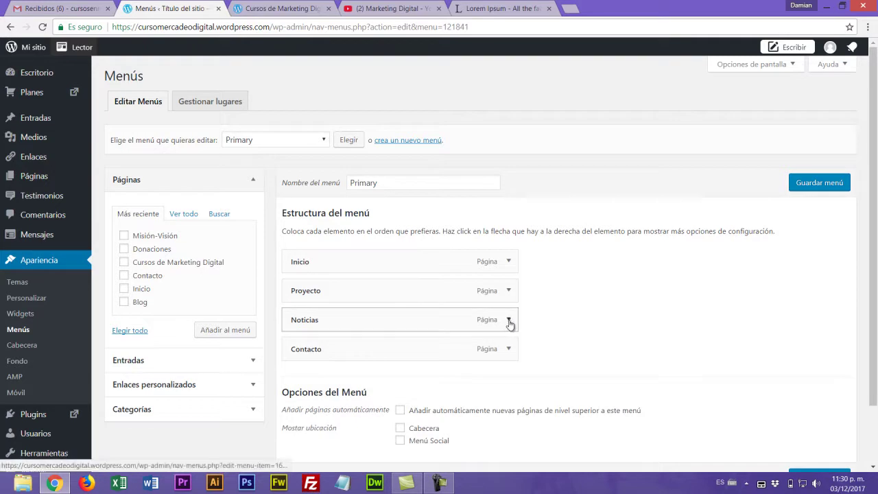
left_click(509, 321)
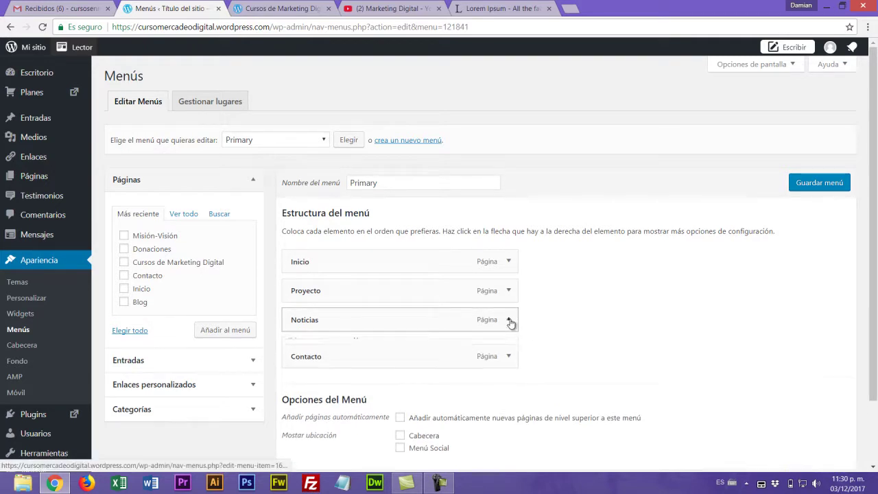
scroll(510, 320, "down", 1)
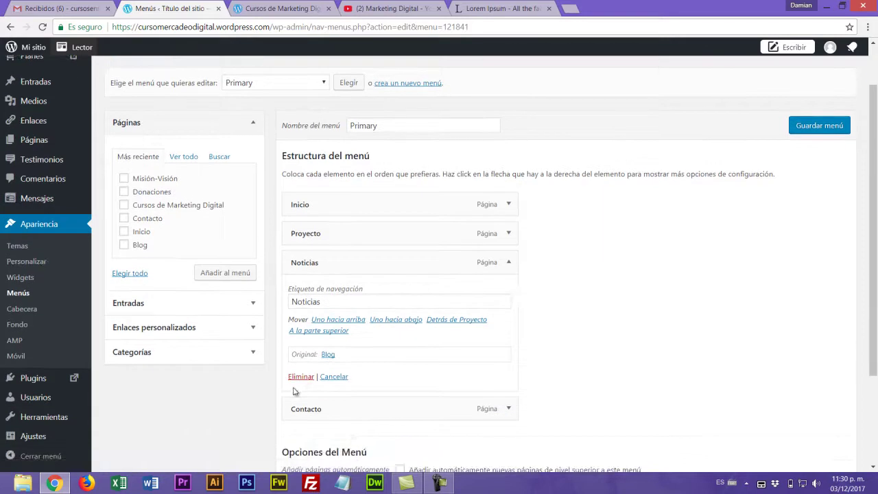
left_click(302, 377)
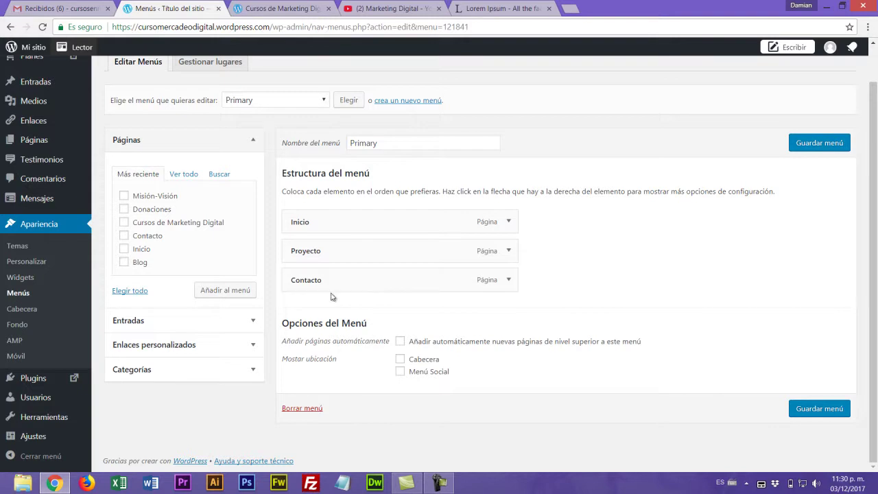
- Save the edited Primary menu and check it on the live site
left_click(817, 145)
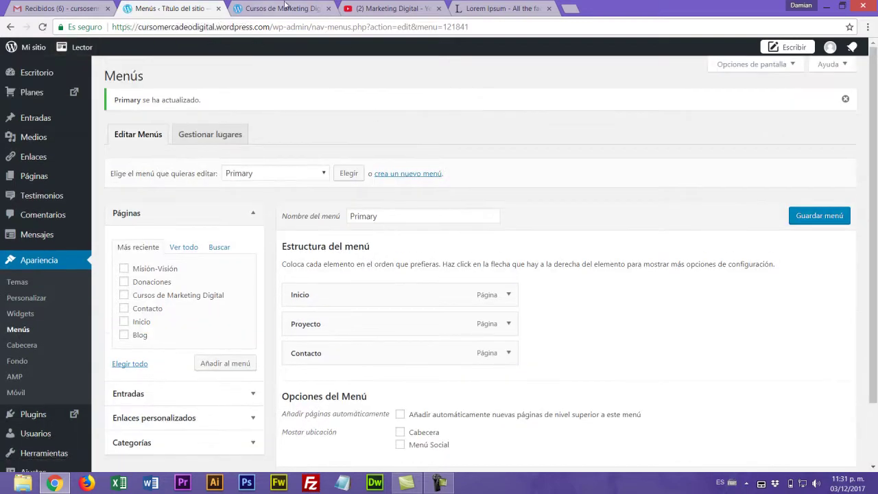
left_click(285, 7)
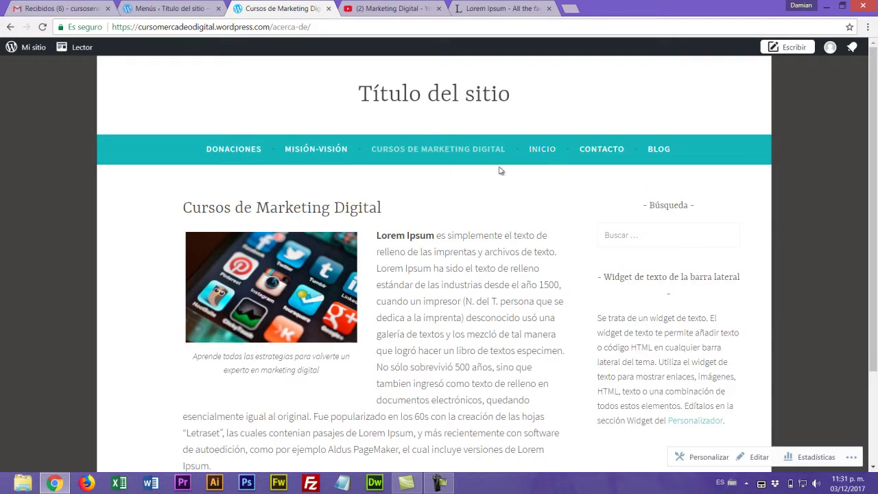
left_click(159, 13)
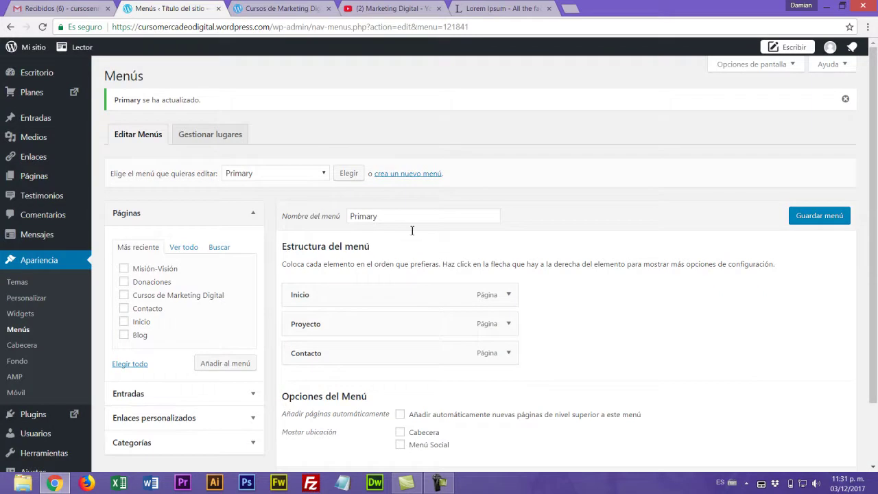
- Assign the Primary menu to Cabecera and Menú Social locations and save
left_click(324, 175)
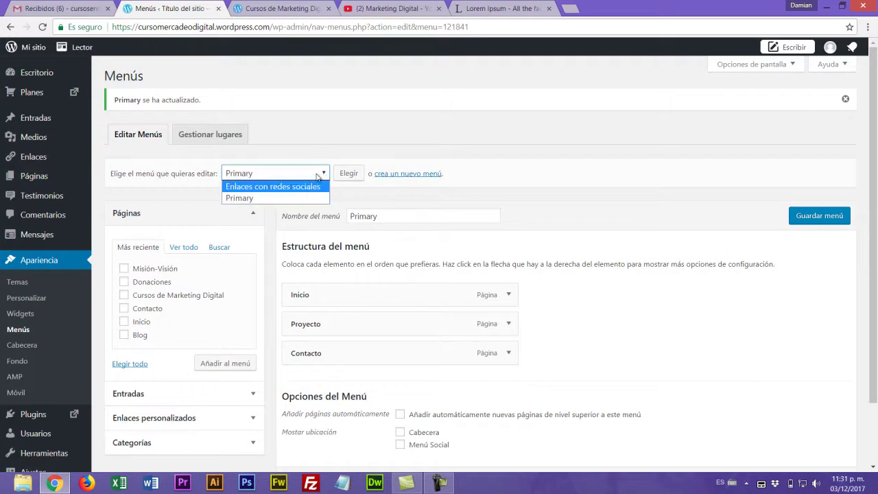
left_click(323, 174)
scroll(655, 373, "down", 2)
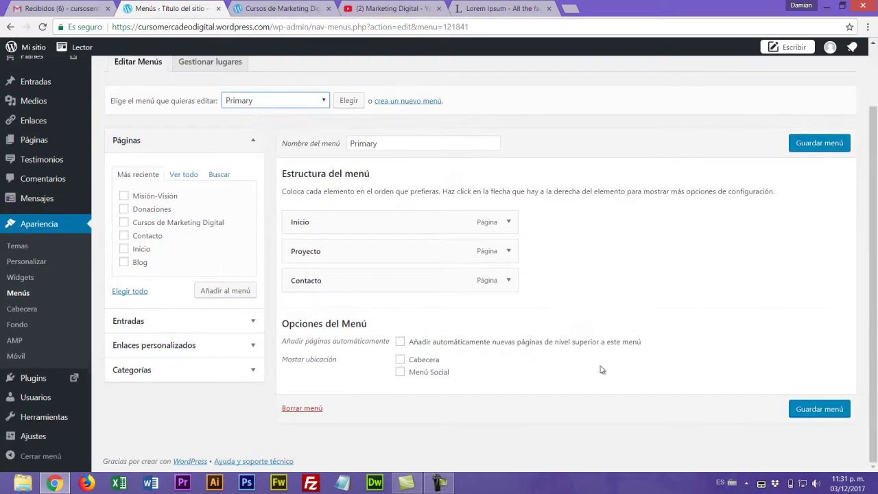
left_click(401, 361)
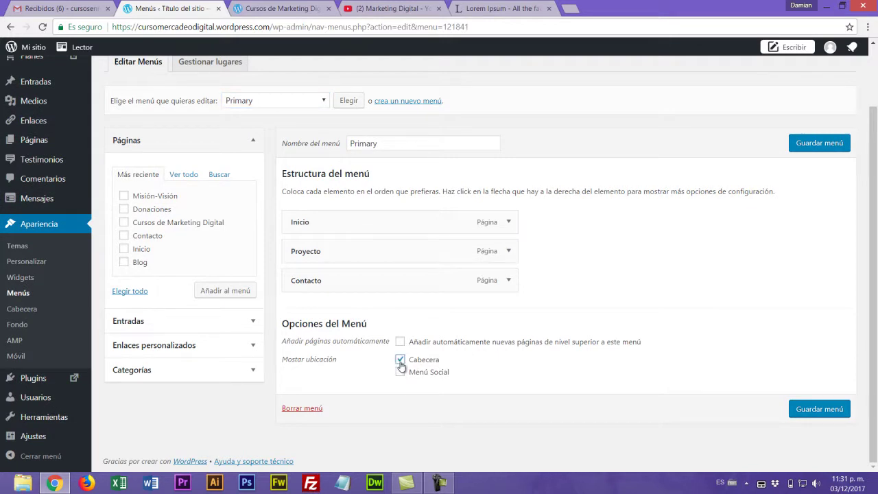
left_click(401, 373)
left_click(829, 413)
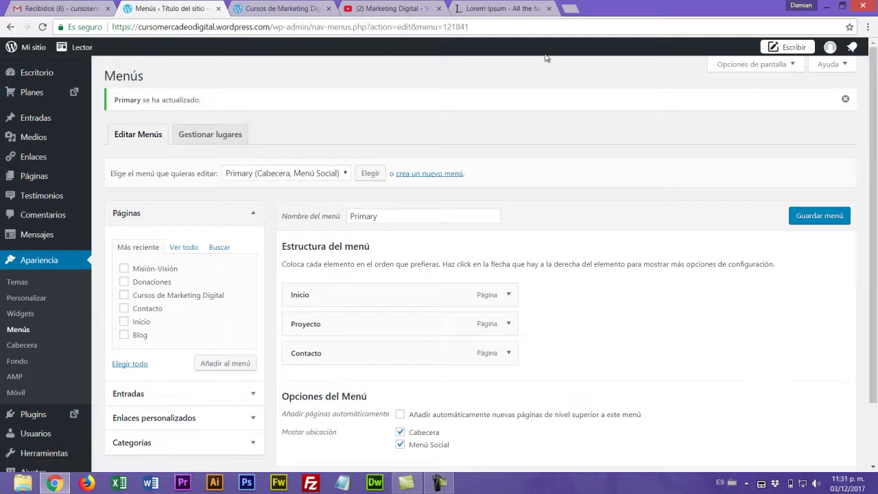
- Reload the live site to confirm the Inicio, Proyecto, Contacto header menu
left_click(301, 7)
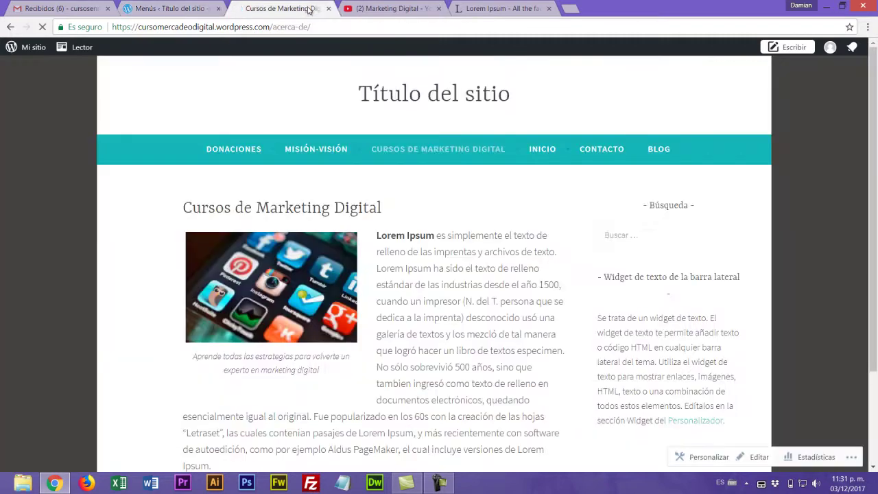
key("F5")
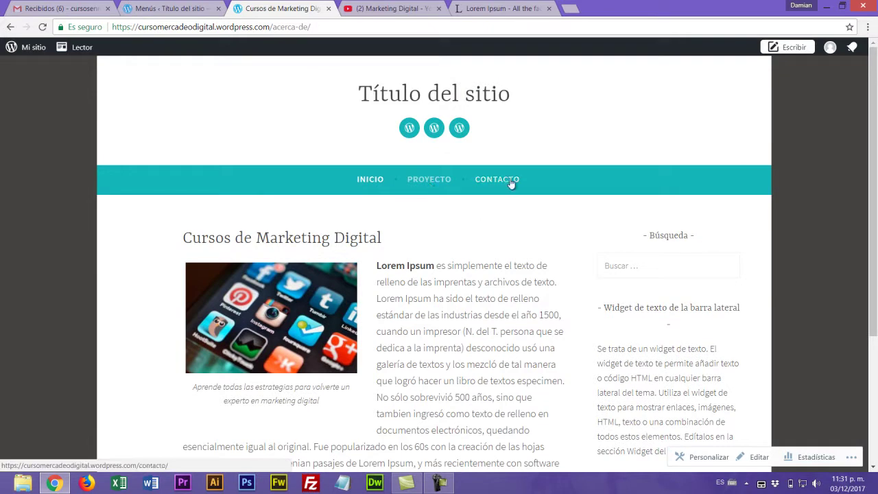
left_click(175, 8)
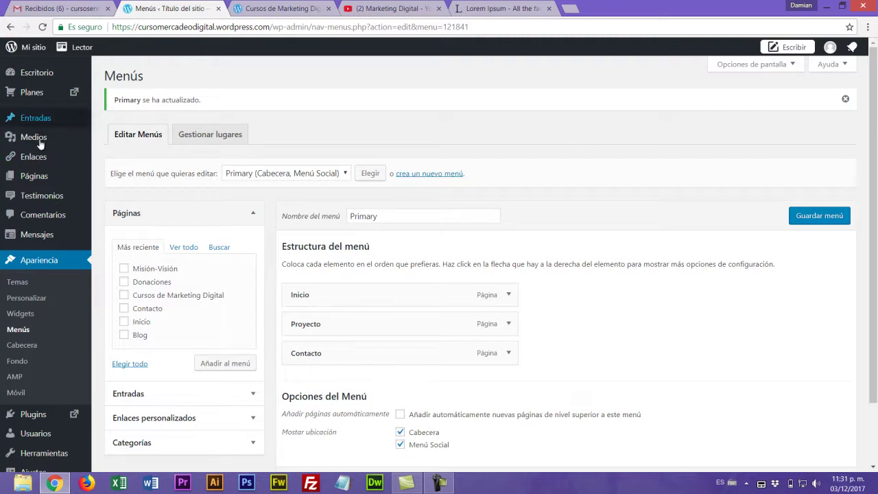
- Add the Donaciones and Misión-Visión pages after Contacto in the Primary menu
mouse_move(31, 177)
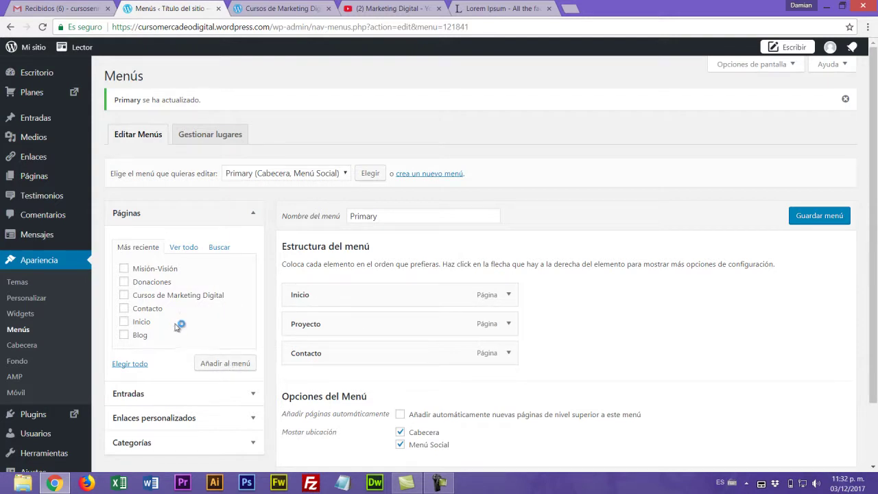
left_click(124, 283)
left_click(124, 269)
left_click(232, 367)
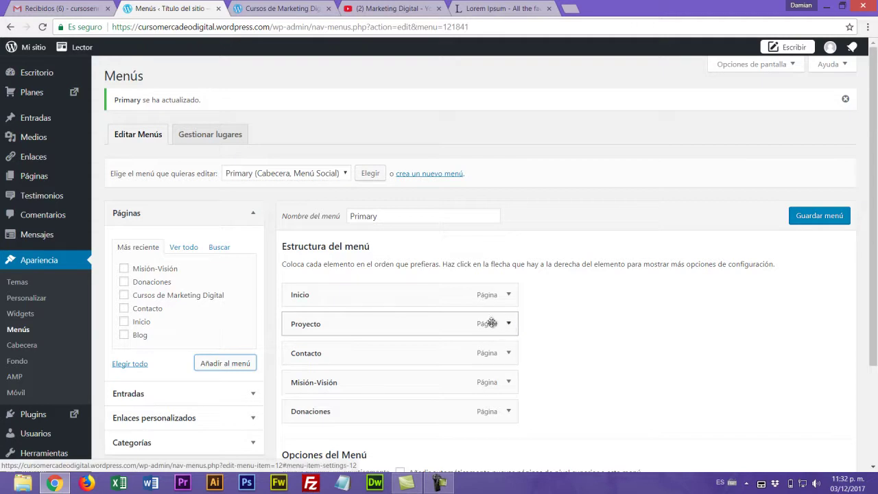
scroll(219, 382, "down", 2)
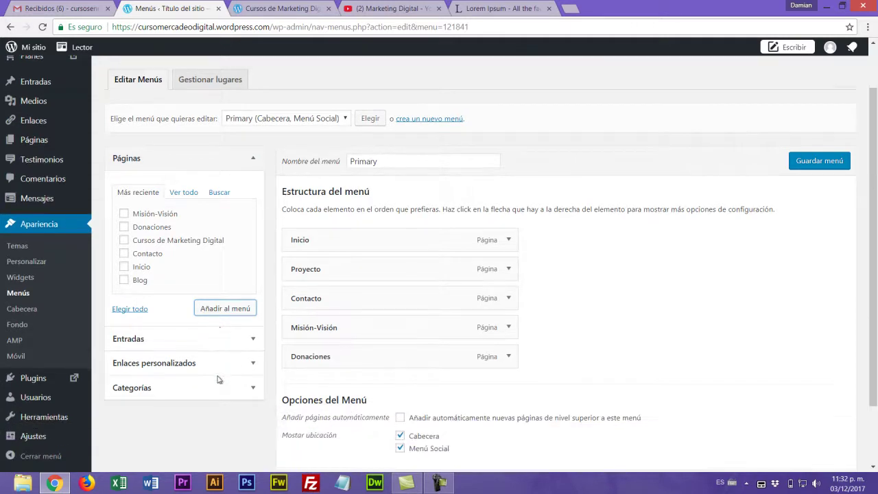
- Add an Empresa custom link with URL # and place it second, below Inicio
left_click(255, 363)
left_click(196, 243)
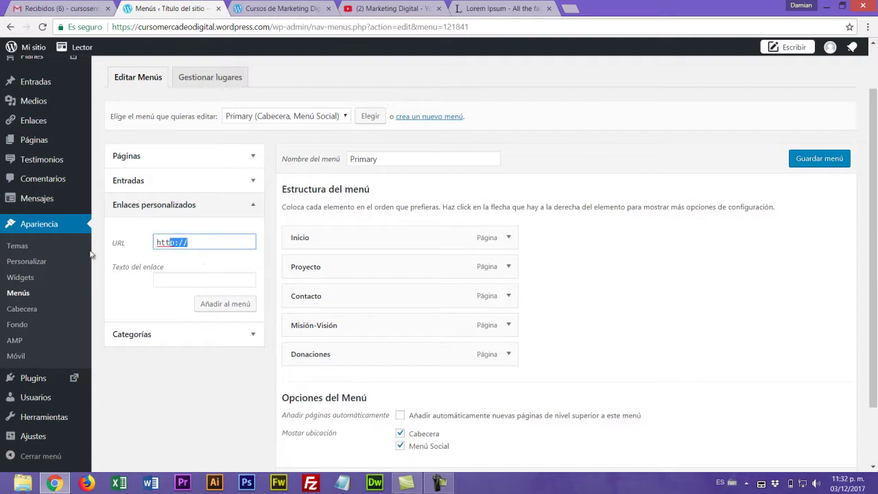
type("#")
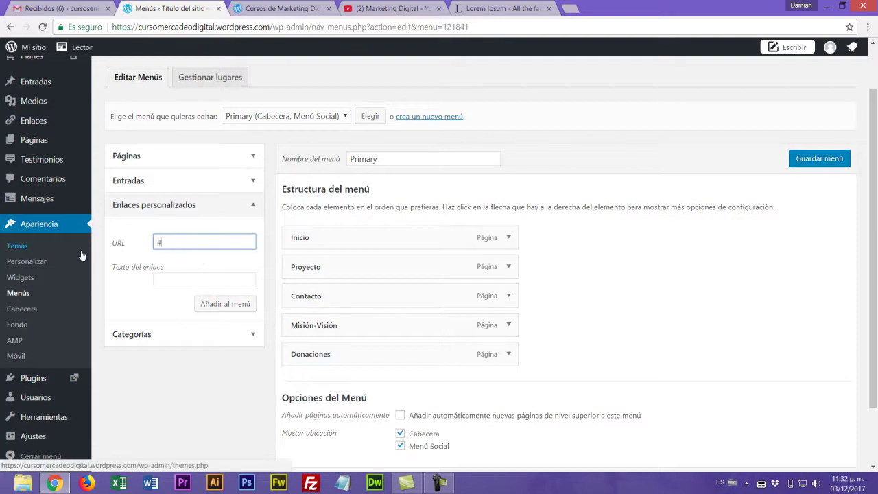
left_click(158, 280)
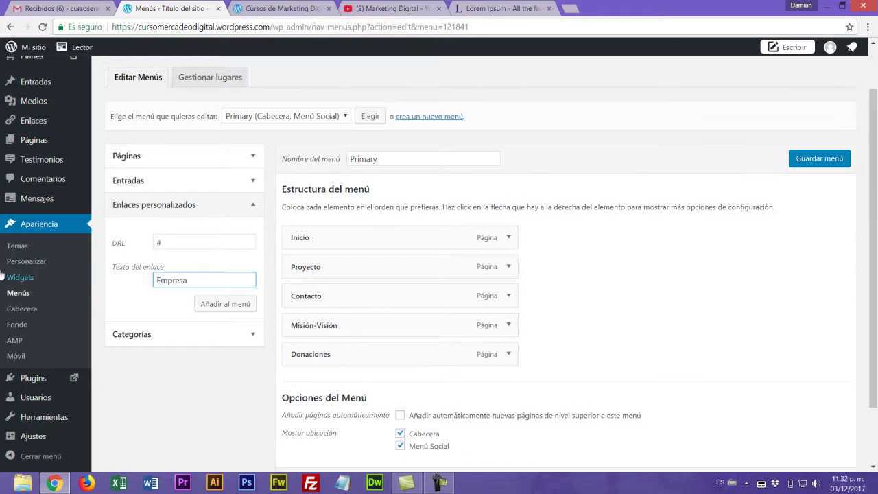
left_click(228, 305)
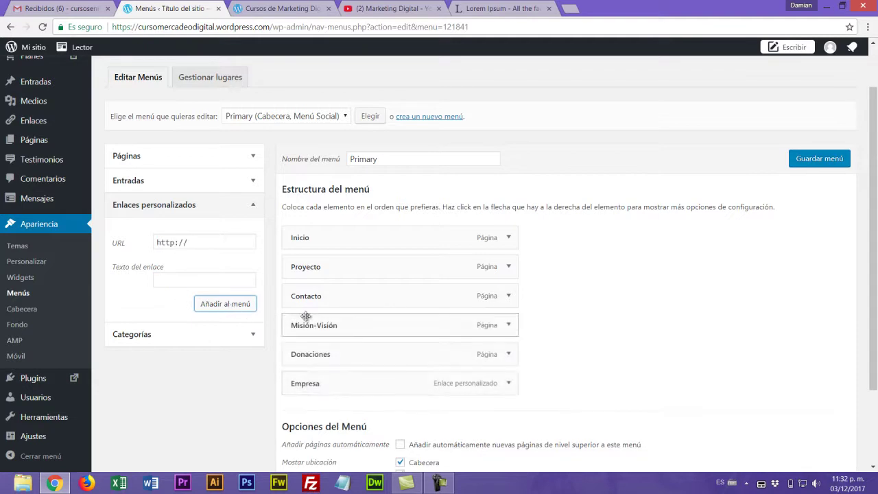
left_click_drag(322, 388, 326, 281)
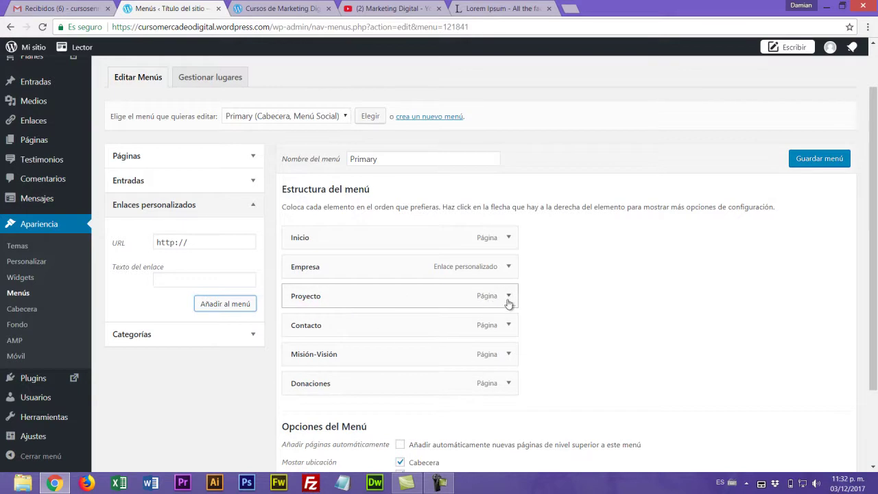
- Remove the Proyecto item from the Primary menu
left_click(508, 296)
left_click(301, 410)
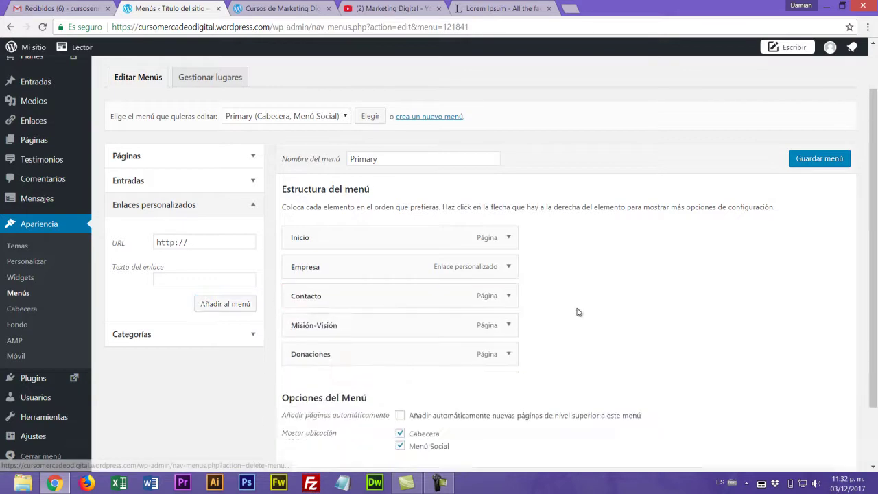
left_click(253, 205)
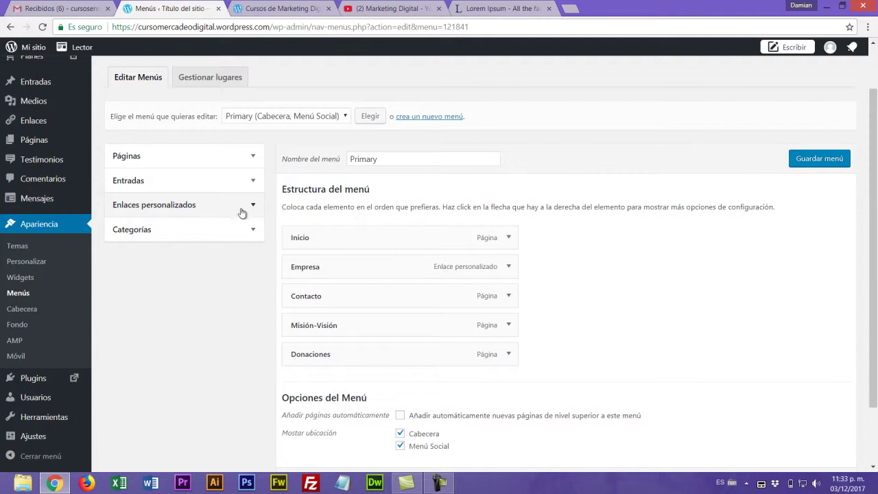
- Add Misión-Visión under Empresa, with Cursos de Marketing Digital nested one level deeper
left_click(254, 157)
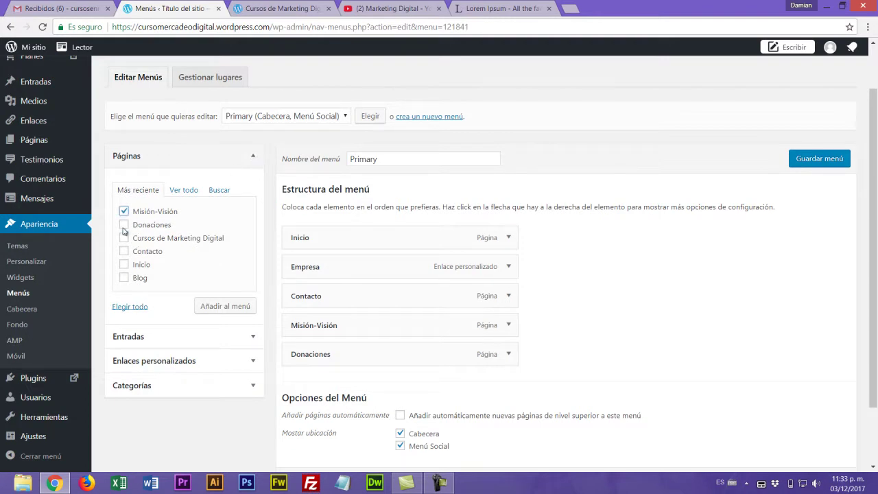
left_click(232, 309)
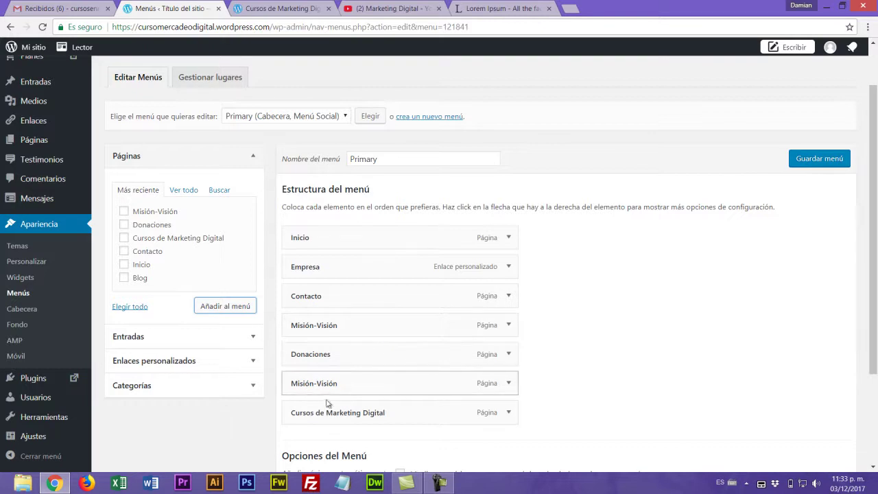
left_click_drag(320, 386, 332, 293)
left_click_drag(327, 413, 345, 328)
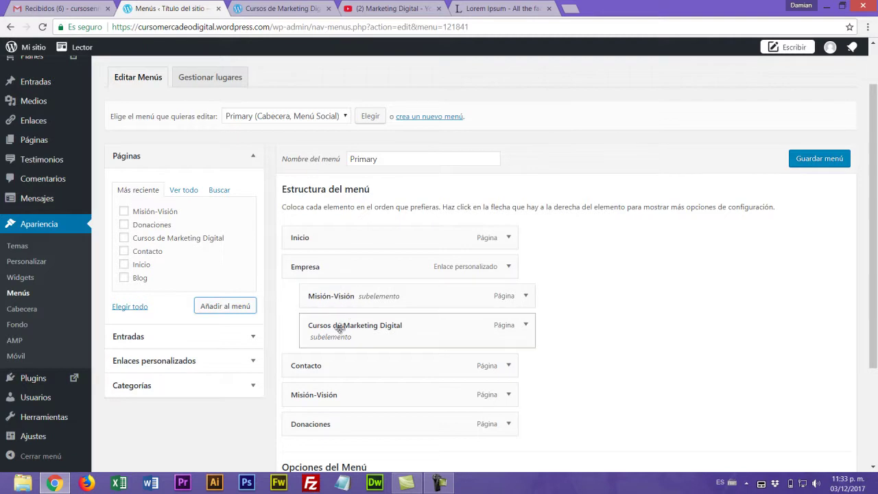
left_click_drag(343, 333, 371, 334)
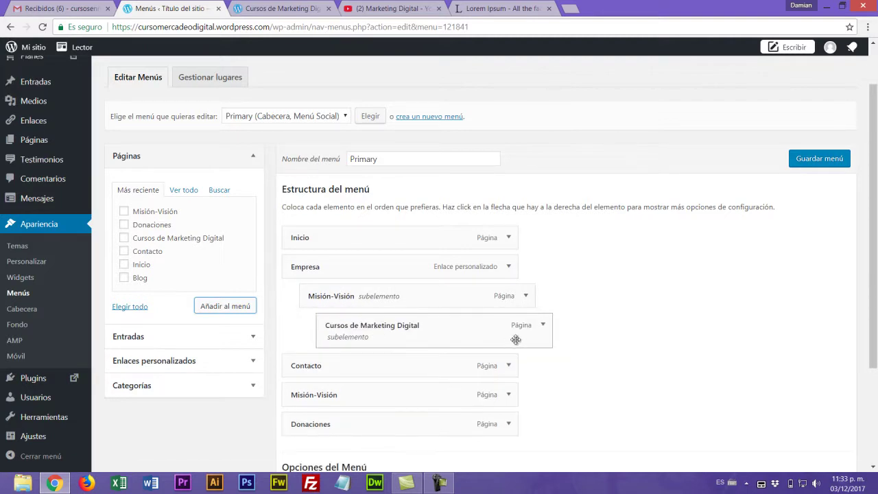
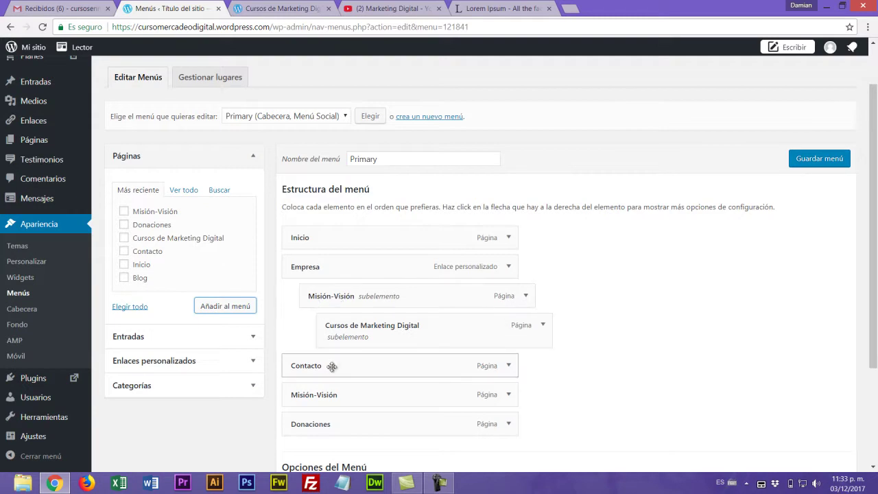
- Move Contacto below Donaciones in the Primary menu and expand the Categorías list
left_click_drag(321, 368, 323, 433)
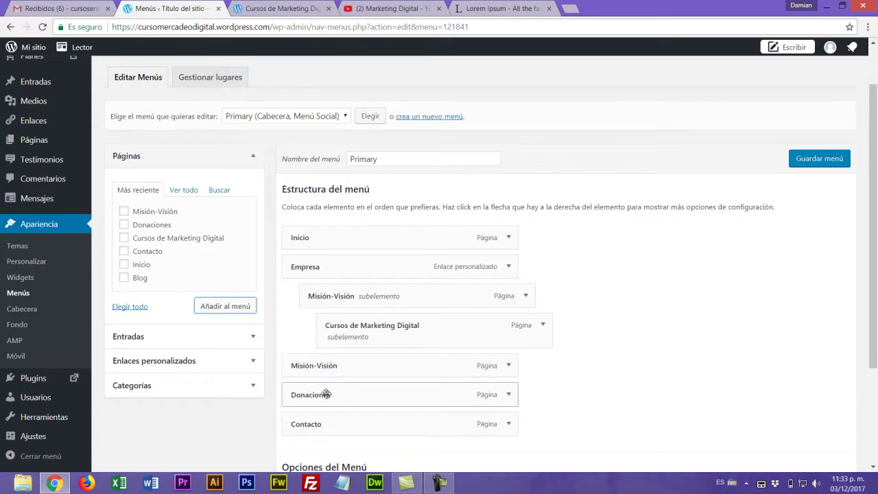
scroll(589, 363, "down", 1)
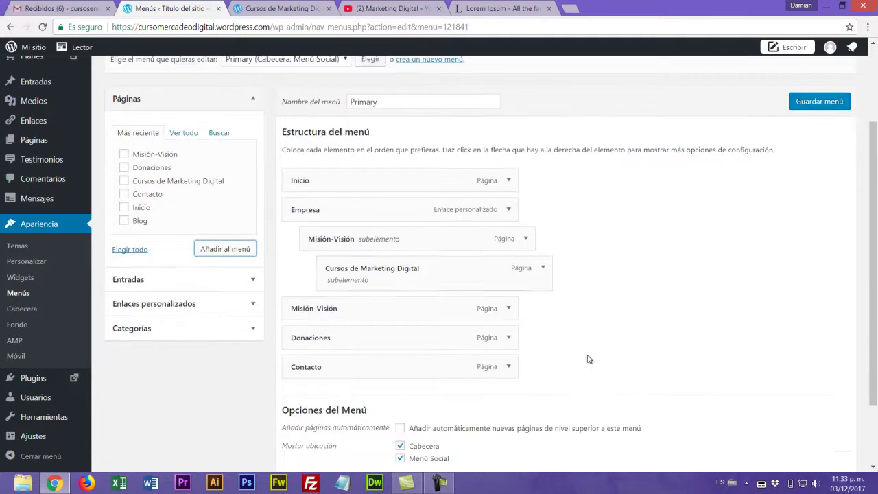
left_click(254, 330)
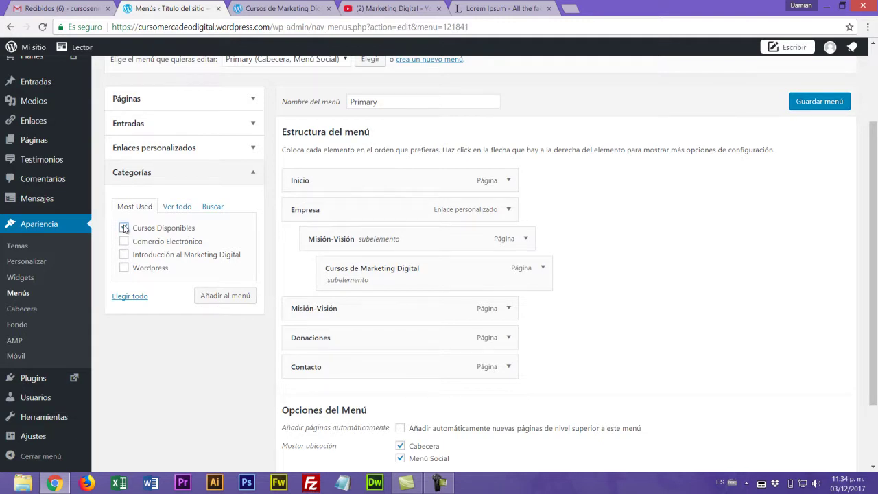
- Add the Cursos Disponibles and Comercio Electrónico categories to the menu
left_click(125, 228)
left_click(229, 301)
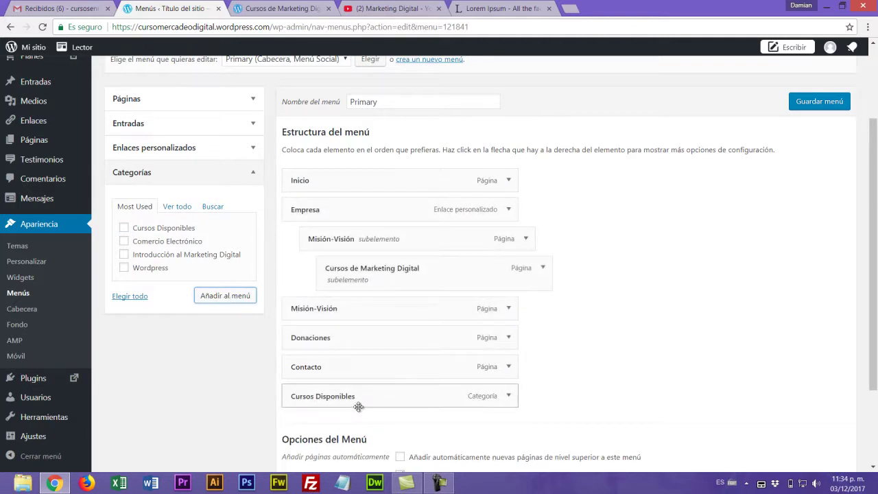
left_click(124, 243)
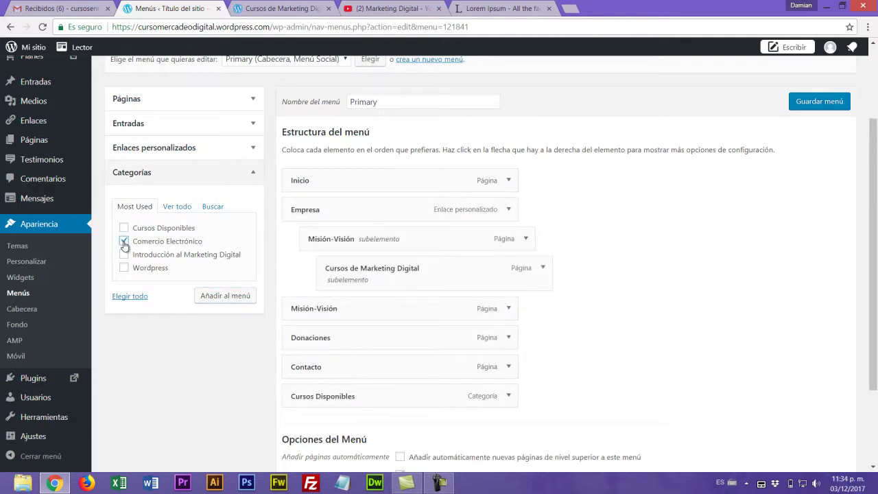
left_click(213, 300)
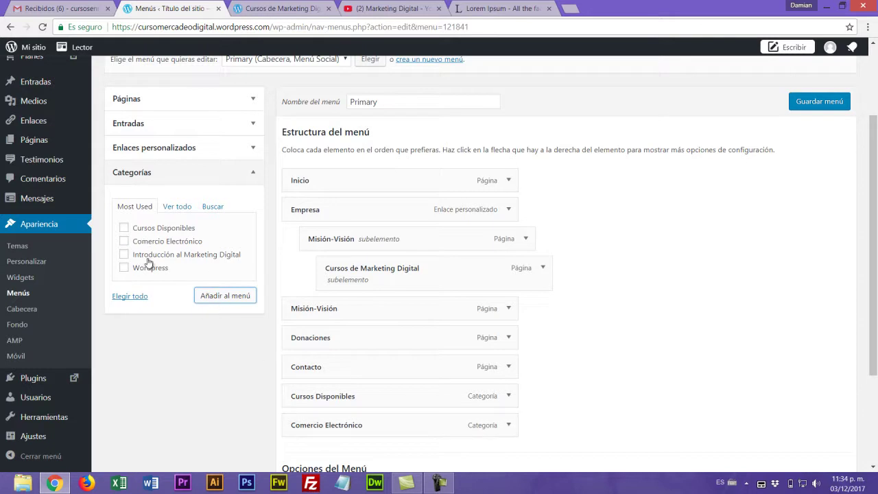
- Add the Introducción al Marketing Digital and Wordpress categories to the menu
left_click(123, 255)
left_click(220, 300)
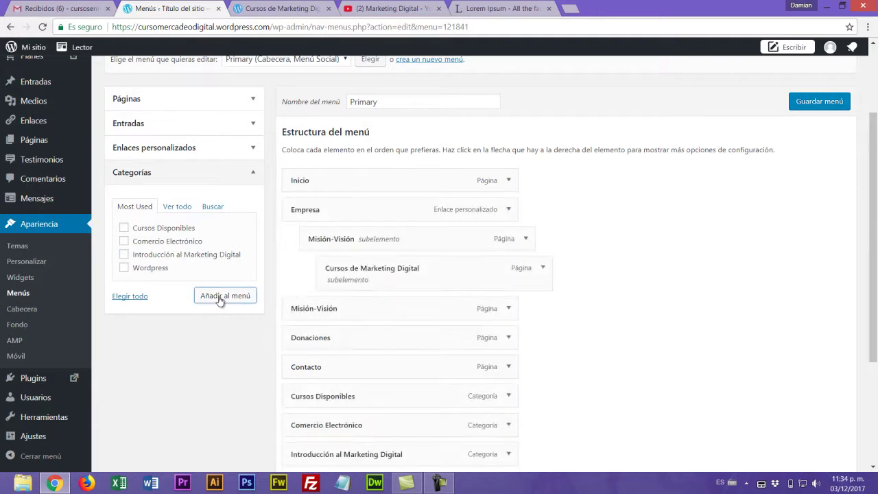
scroll(221, 300, "down", 2)
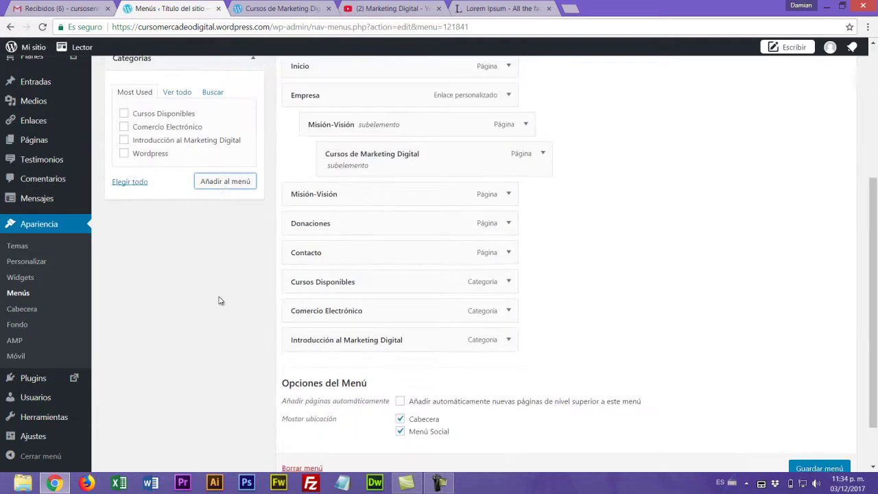
left_click(124, 154)
left_click(227, 181)
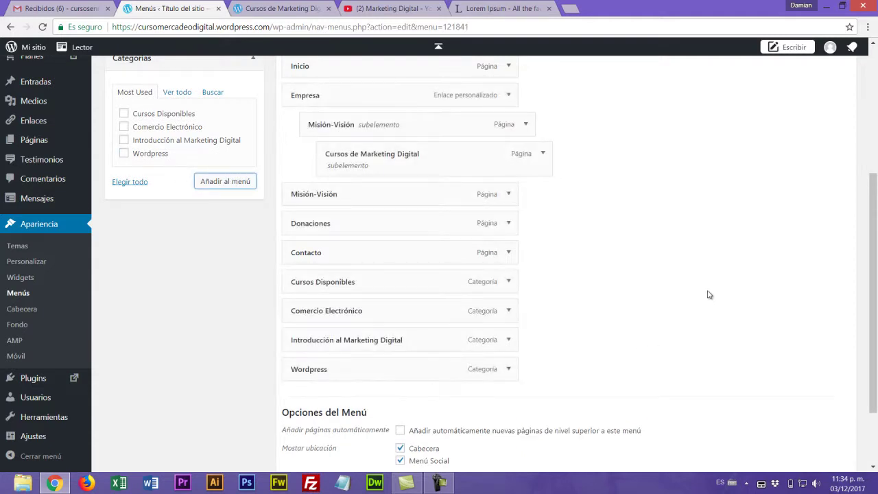
scroll(709, 293, "up", 1)
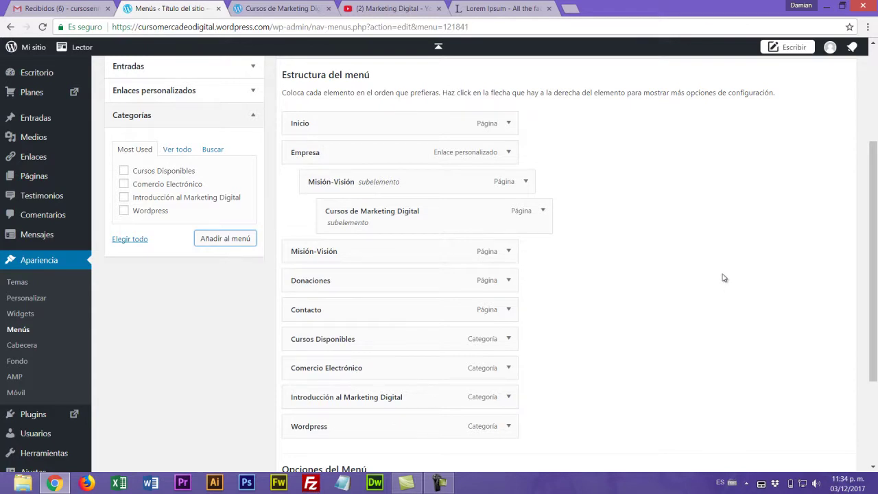
scroll(727, 279, "up", 2)
scroll(724, 282, "down", 2)
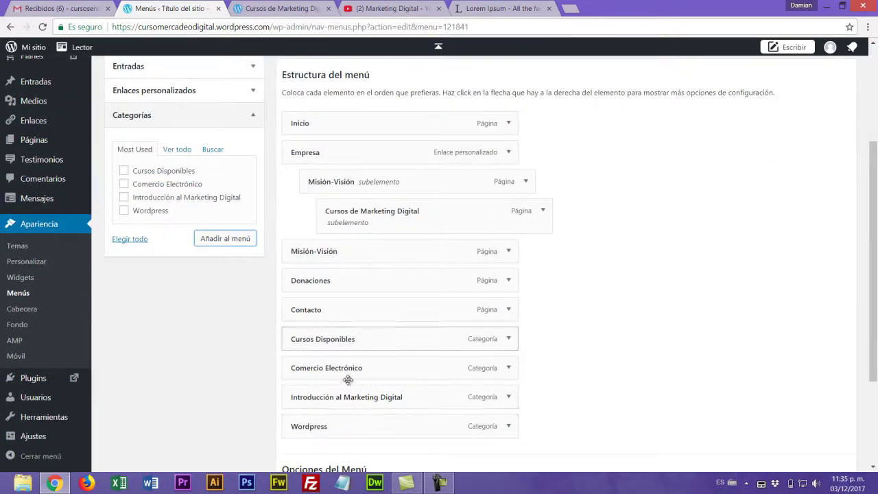
scroll(734, 275, "up", 2)
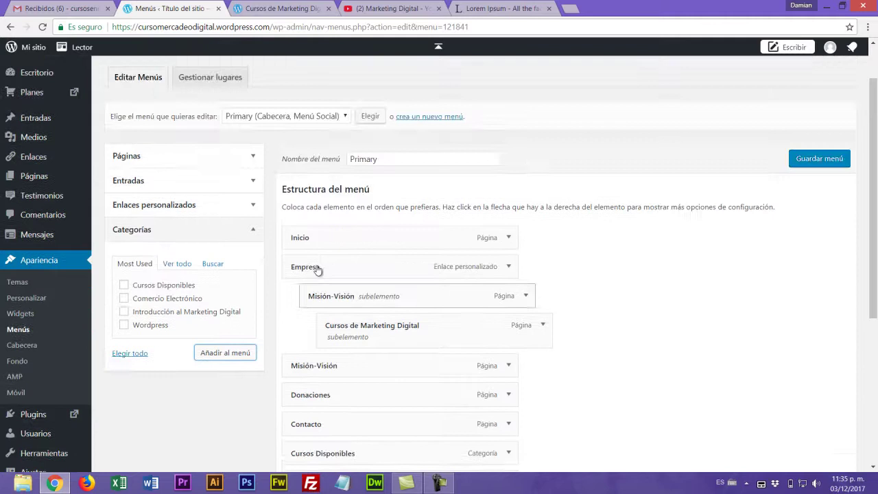
- Add a custom link 'Contenidos' with URL # to the menu
left_click(253, 205)
left_click(203, 242)
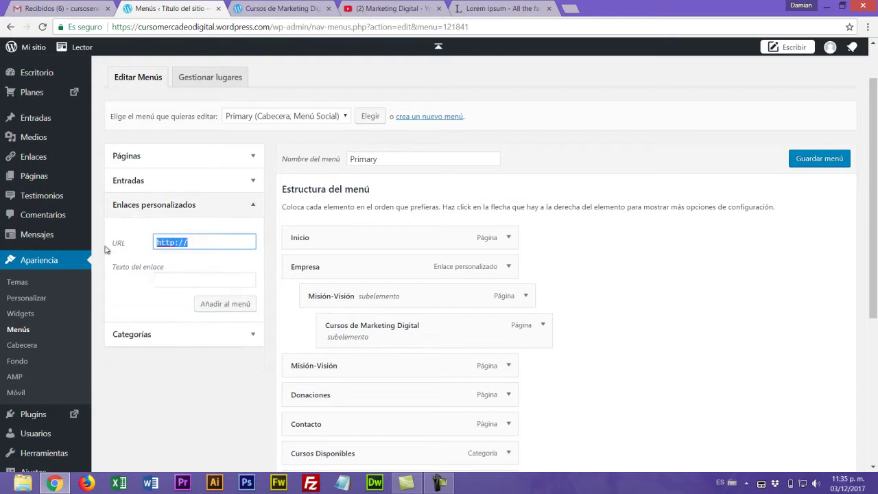
type("#")
left_click(170, 280)
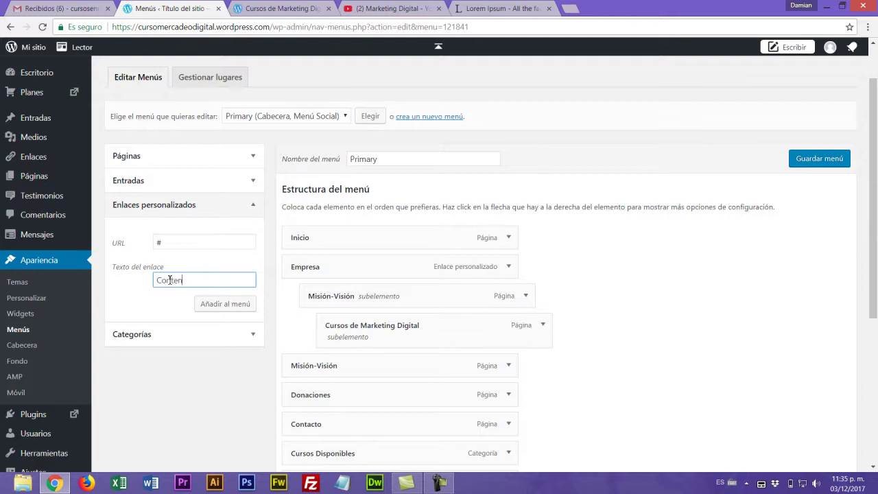
left_click(237, 308)
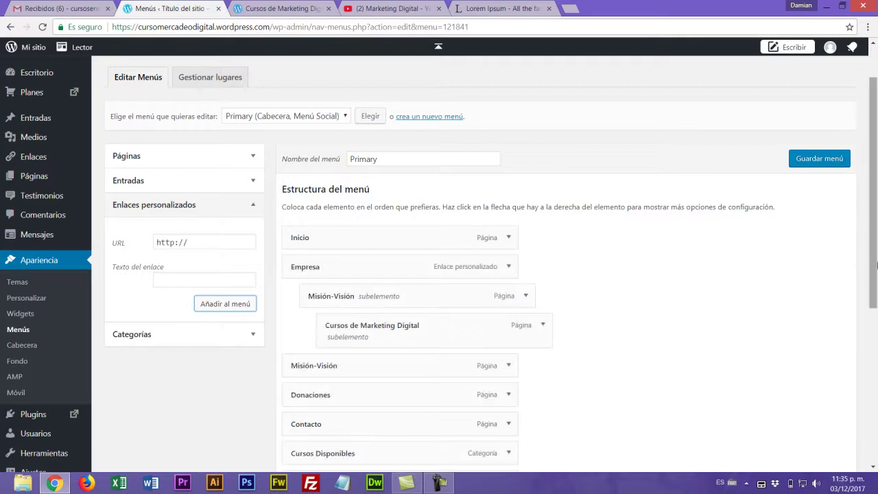
- Nest the four category items under Contenidos and move the group up after Empresa
scroll(536, 351, "down", 3)
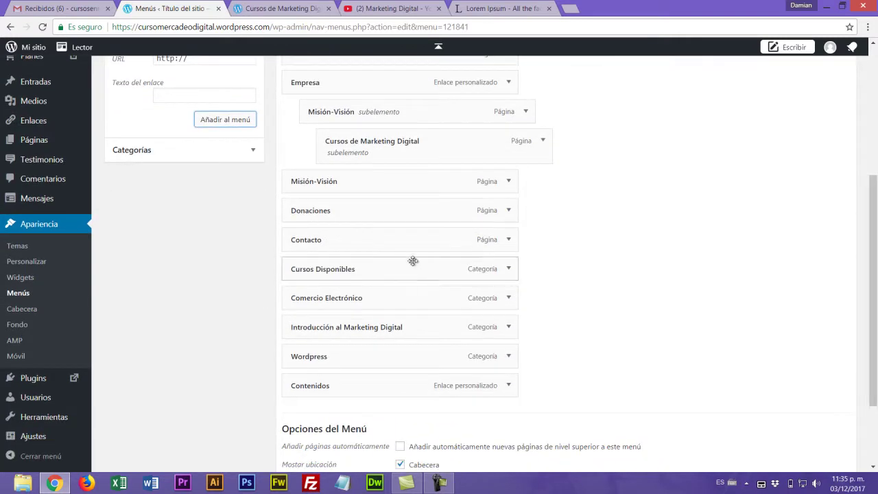
left_click_drag(339, 356, 360, 384)
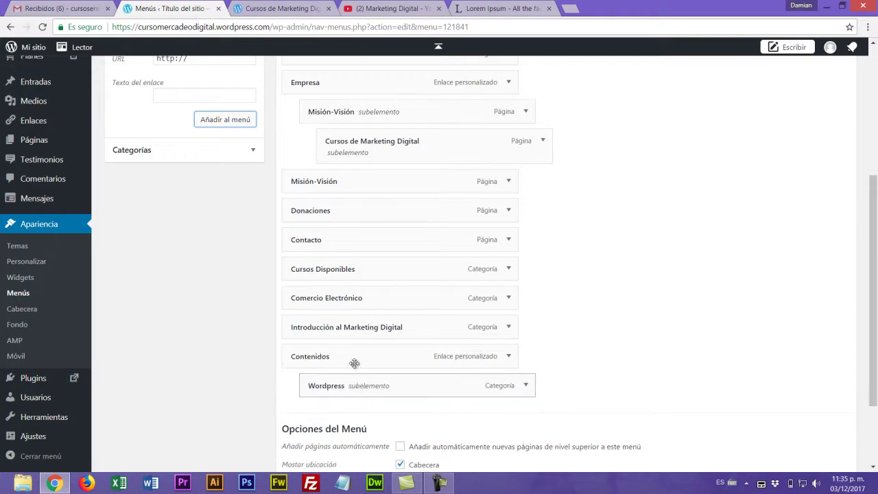
left_click_drag(346, 324, 365, 346)
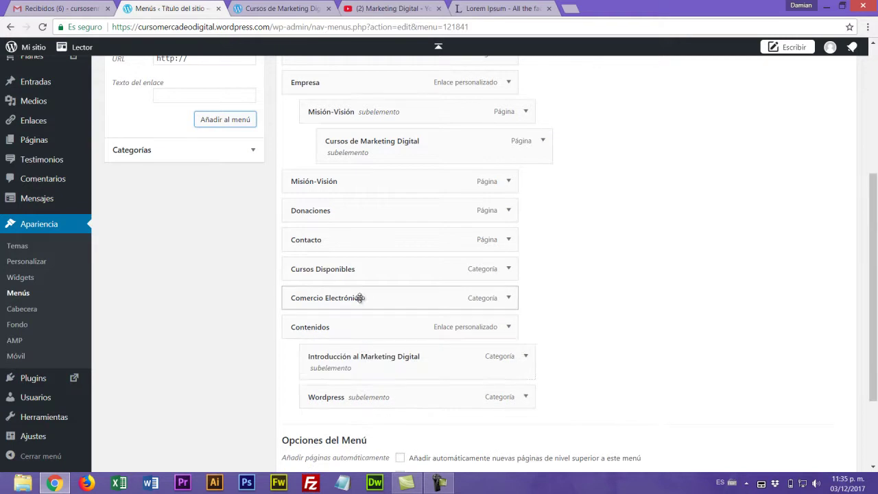
left_click_drag(354, 295, 382, 395)
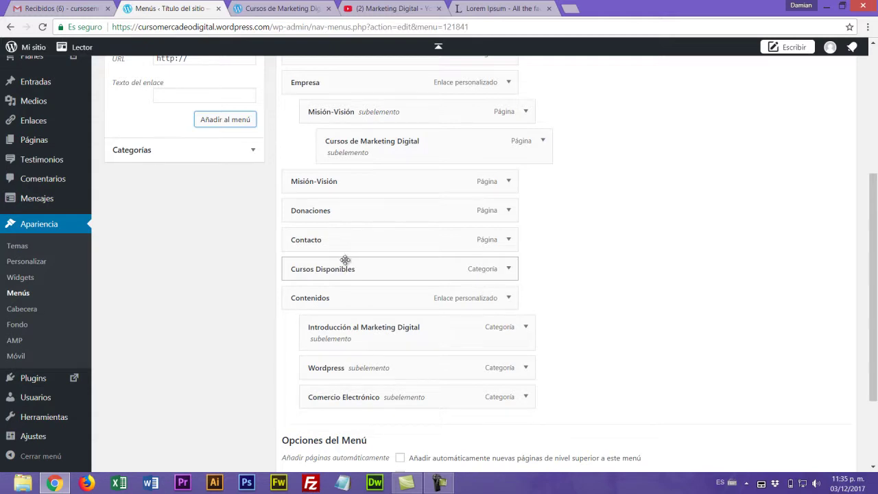
scroll(339, 257, "up", 2)
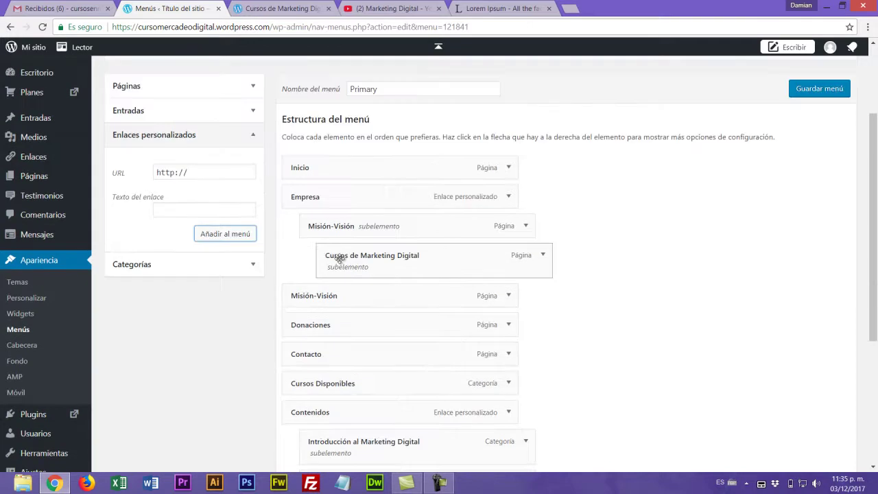
scroll(562, 350, "down", 1)
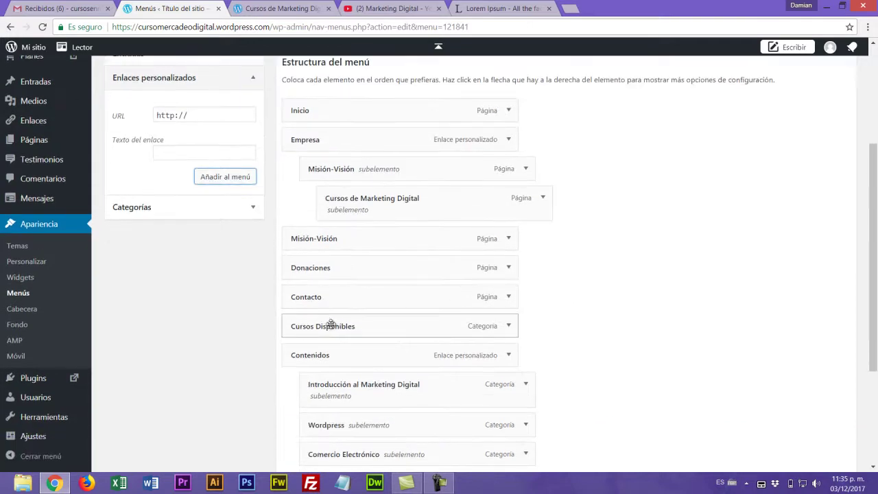
scroll(715, 294, "down", 1)
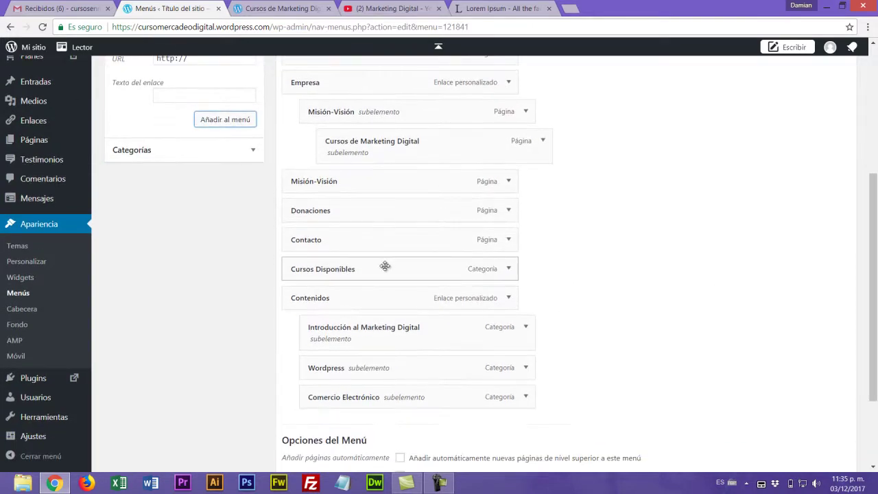
left_click_drag(385, 265, 410, 396)
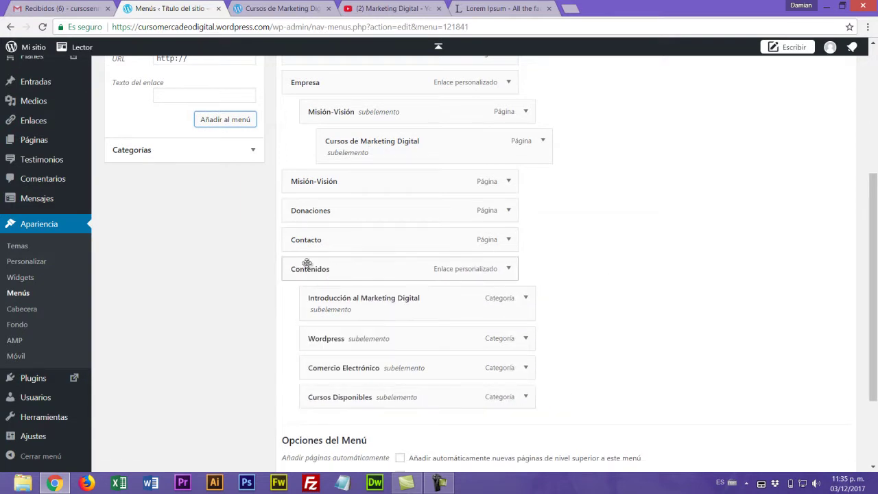
left_click_drag(345, 272, 288, 184)
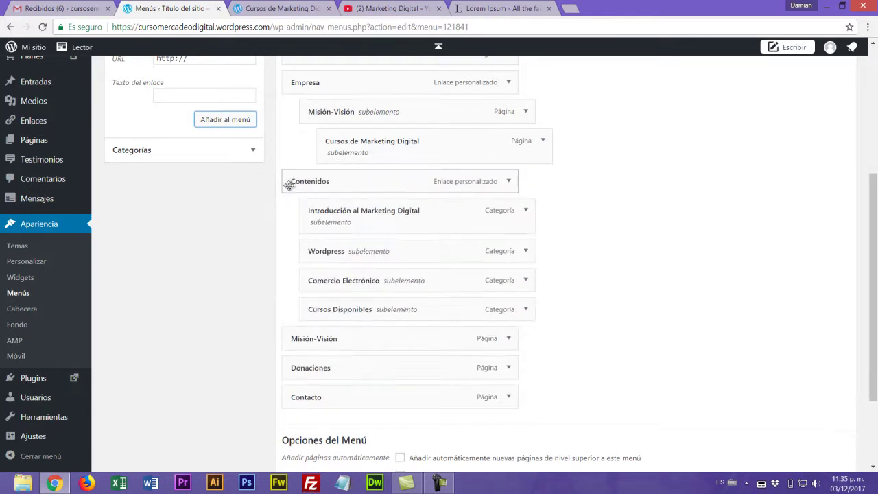
- Move the top-level Misión-Visión under Empresa and delete the duplicate Misión-Visión item
scroll(700, 237, "down", 1)
scroll(652, 250, "up", 3)
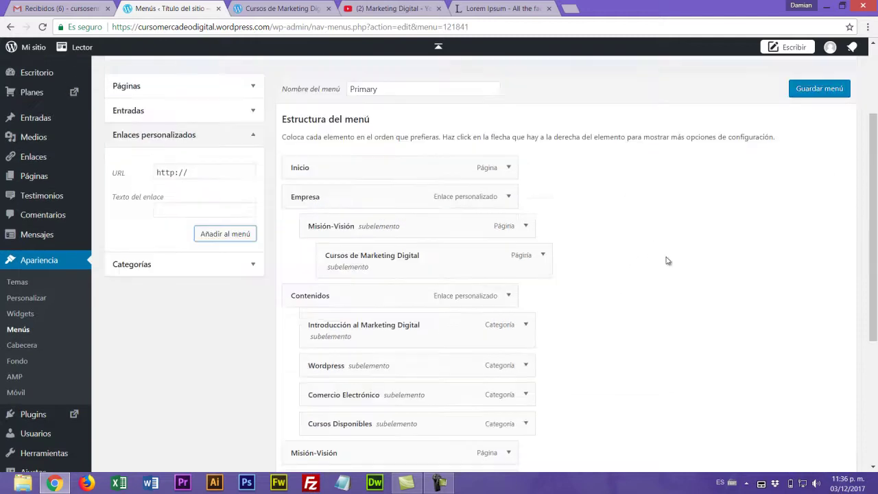
scroll(671, 259, "down", 1)
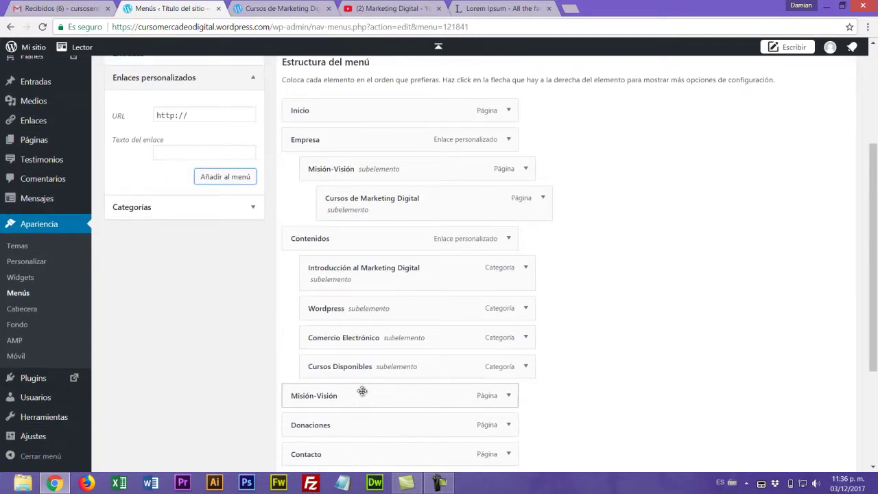
left_click_drag(362, 396, 382, 195)
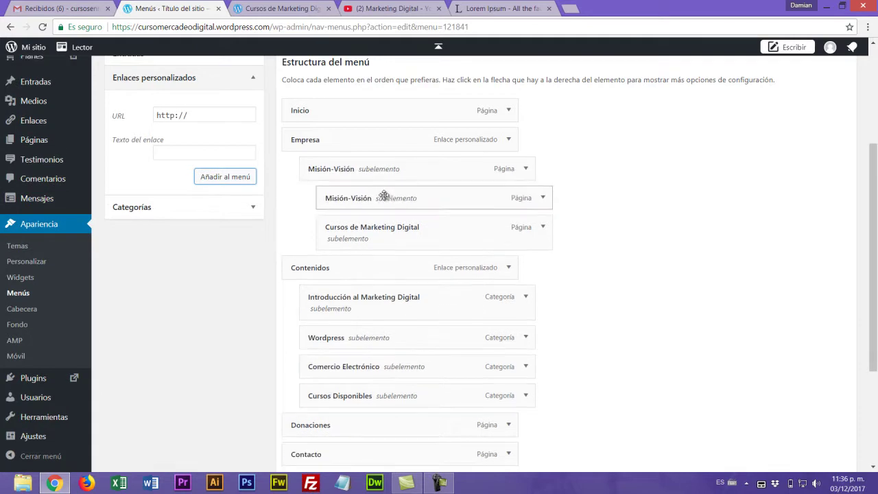
left_click(546, 198)
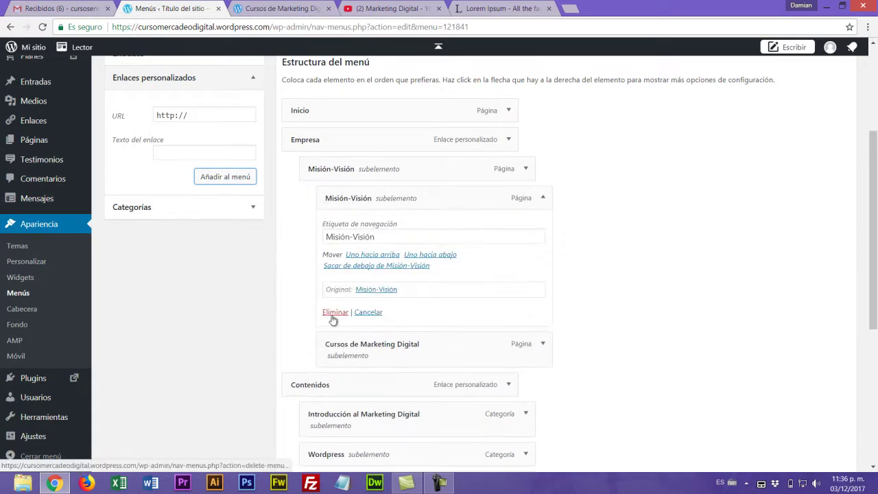
left_click(334, 310)
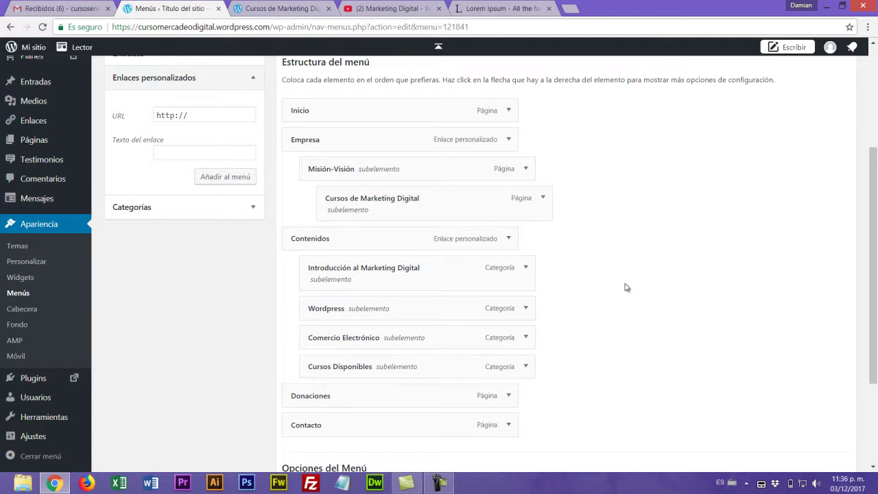
scroll(688, 292, "up", 2)
scroll(688, 291, "up", 1)
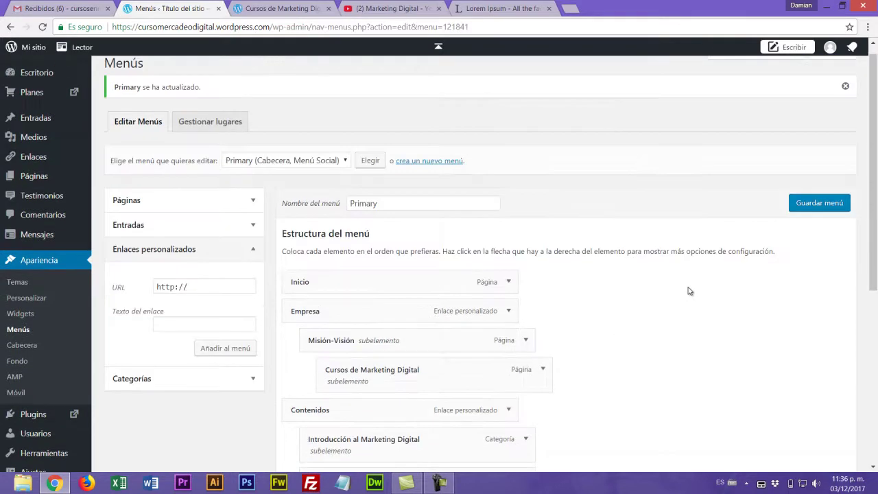
scroll(660, 287, "down", 1)
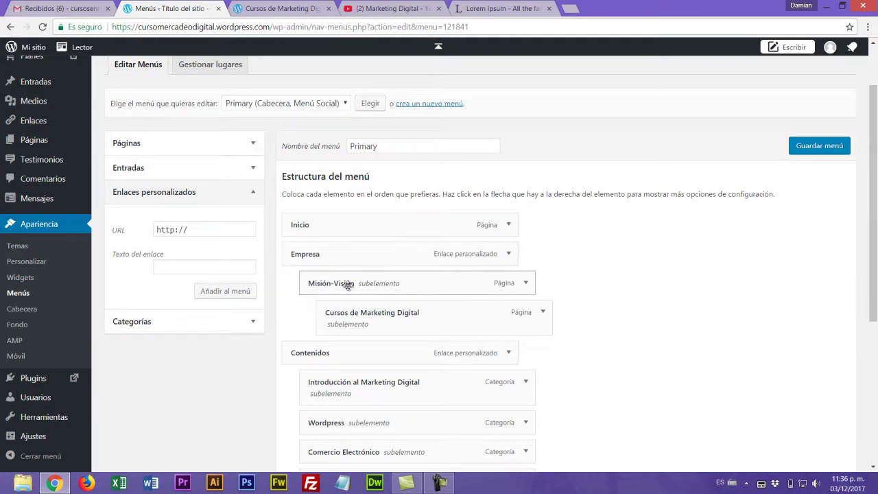
scroll(656, 309, "down", 2)
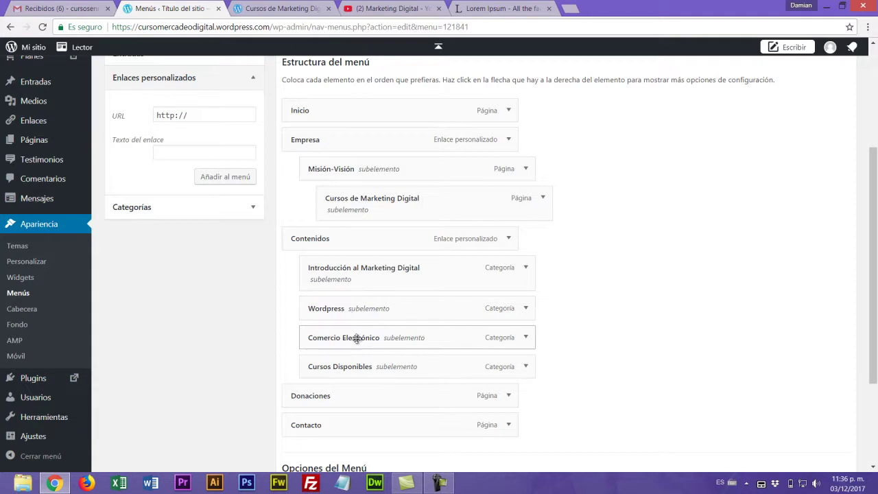
scroll(673, 293, "down", 1)
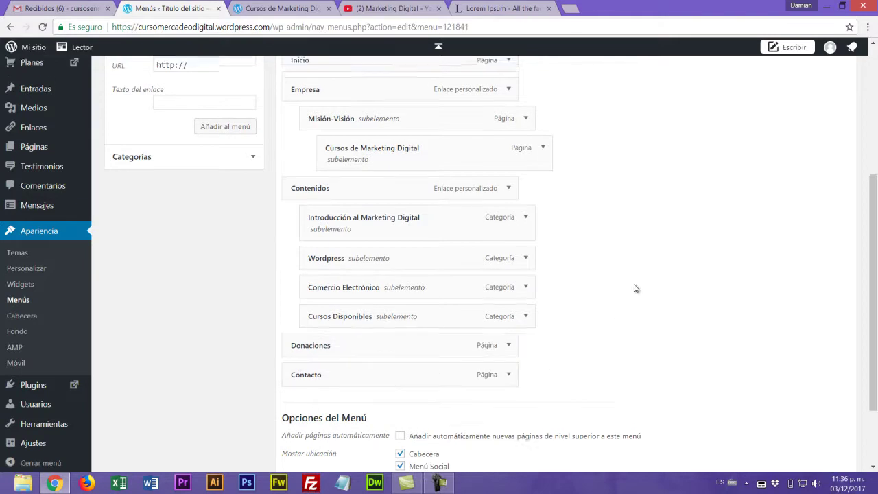
scroll(634, 288, "up", 2)
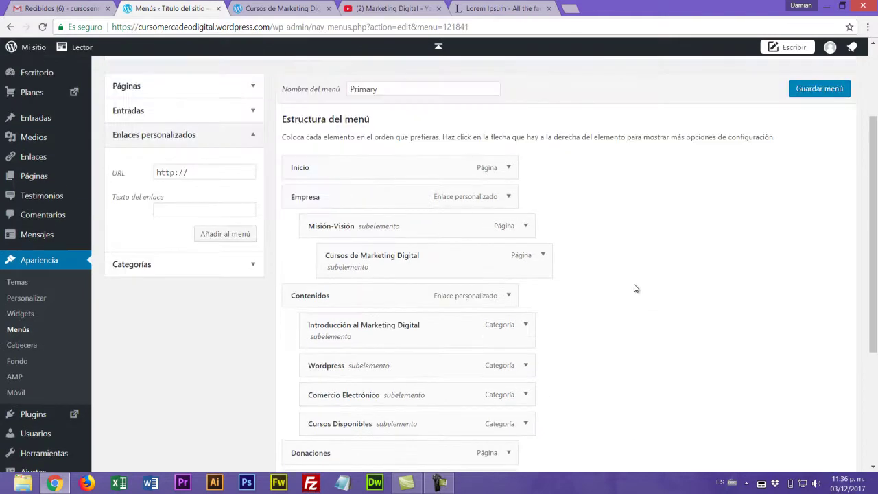
- Add the Blog page to the menu and place it above Contacto
left_click(255, 87)
left_click(124, 208)
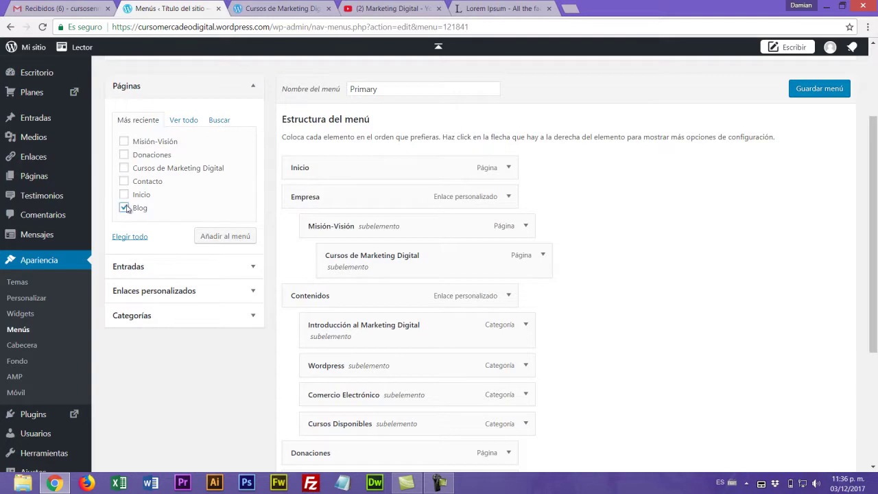
left_click(229, 236)
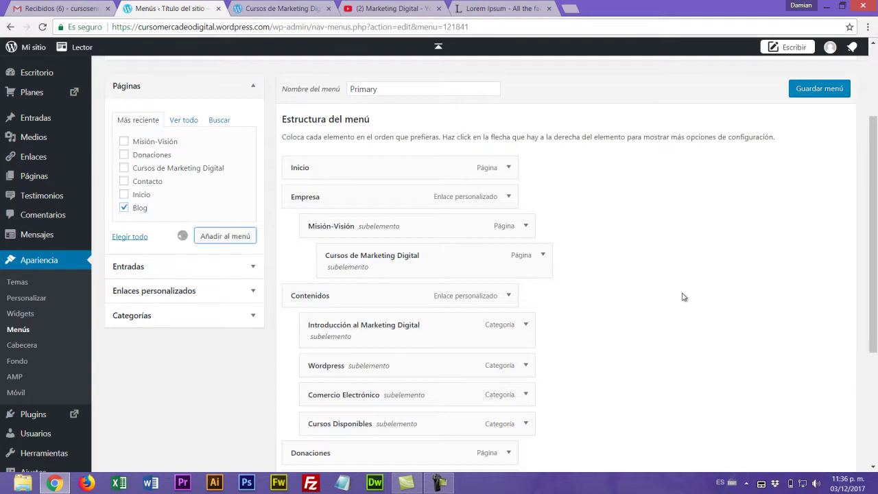
scroll(682, 297, "down", 3)
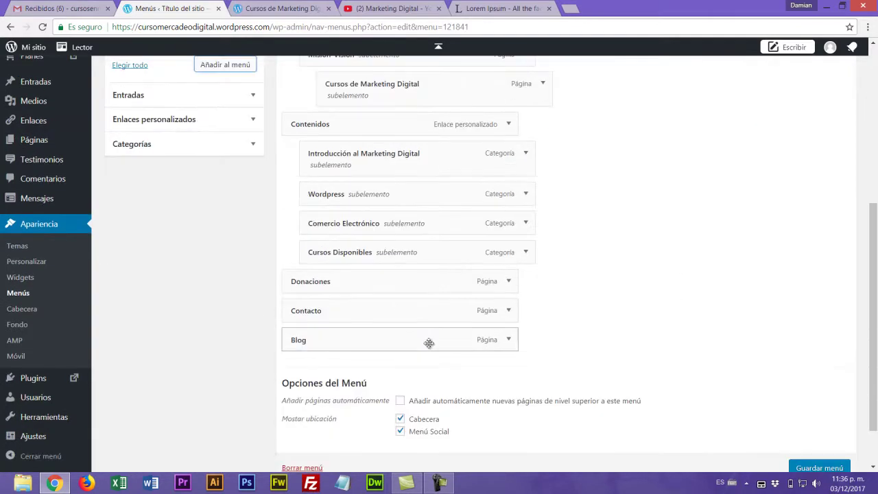
left_click_drag(362, 344, 363, 310)
- Relabel the Blog menu item as Noticias and save the menu
left_click(510, 311)
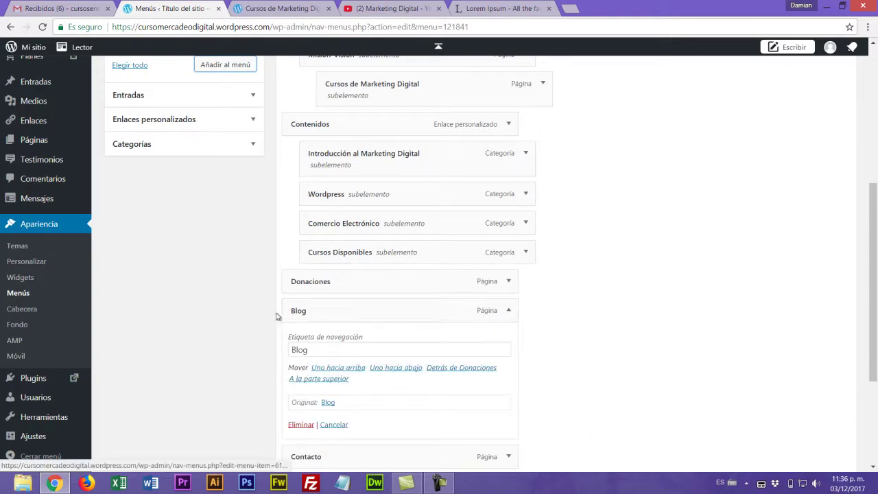
left_click_drag(369, 353, 266, 355)
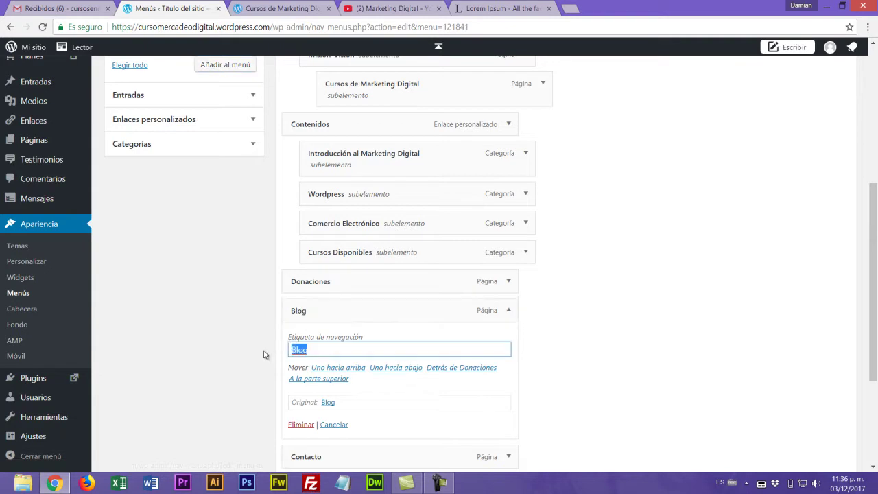
type("Noticias")
left_click(673, 393)
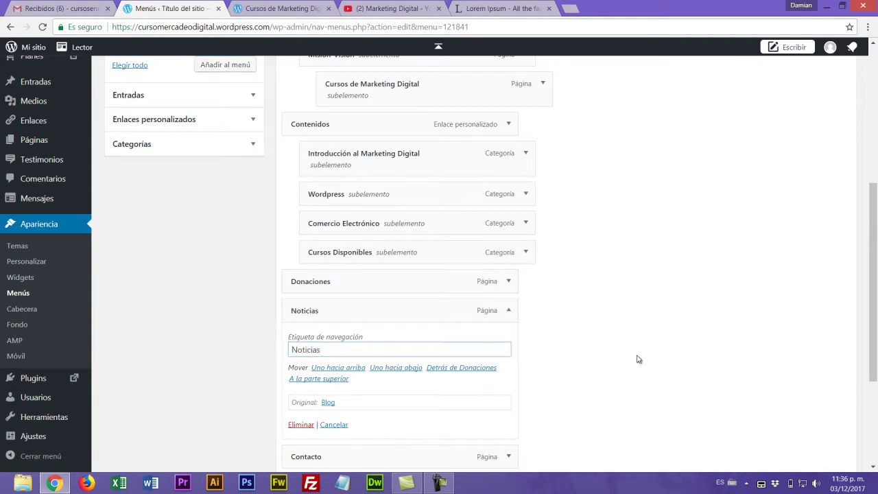
left_click(508, 310)
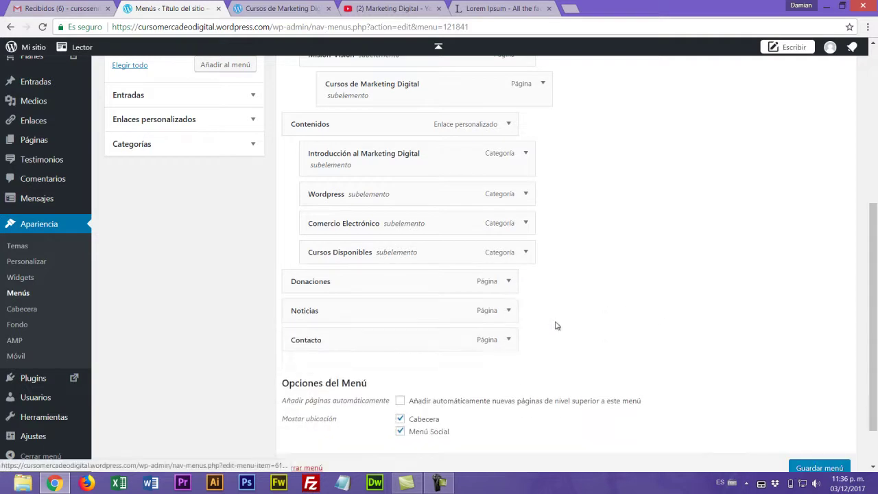
left_click(820, 468)
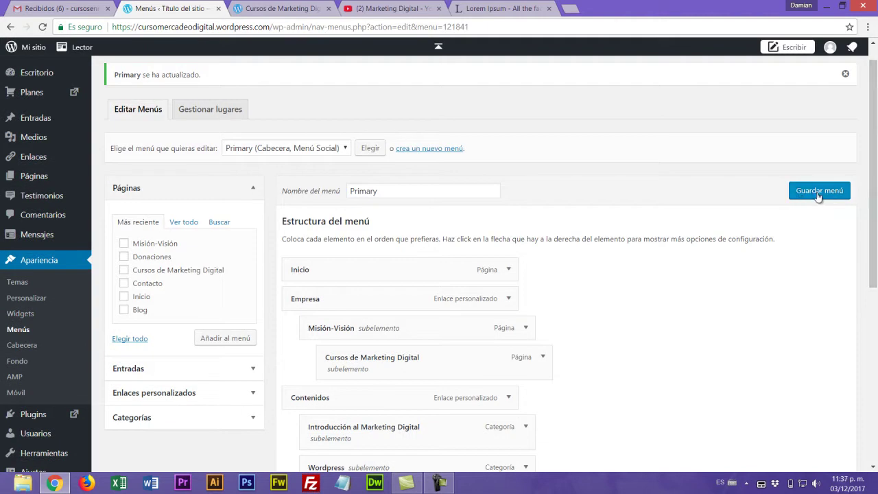
left_click(818, 195)
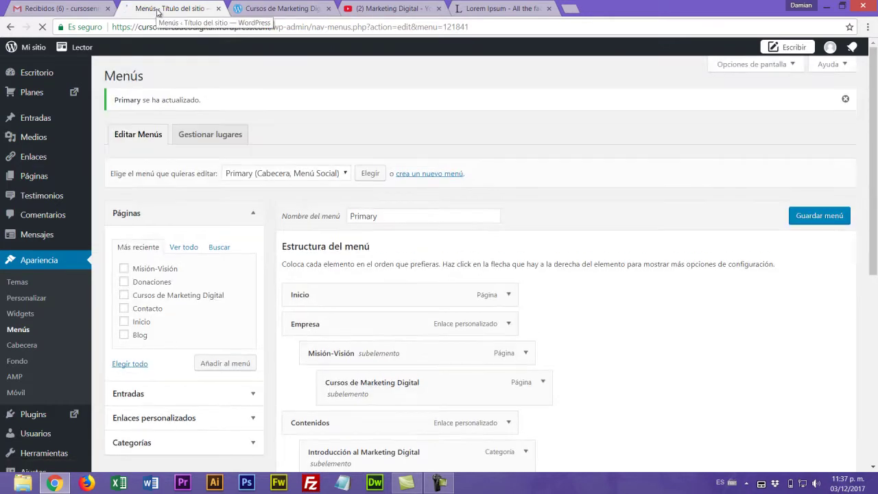
- Reload the live site, check the menu dropdowns, and view the Noticias page
left_click(270, 8)
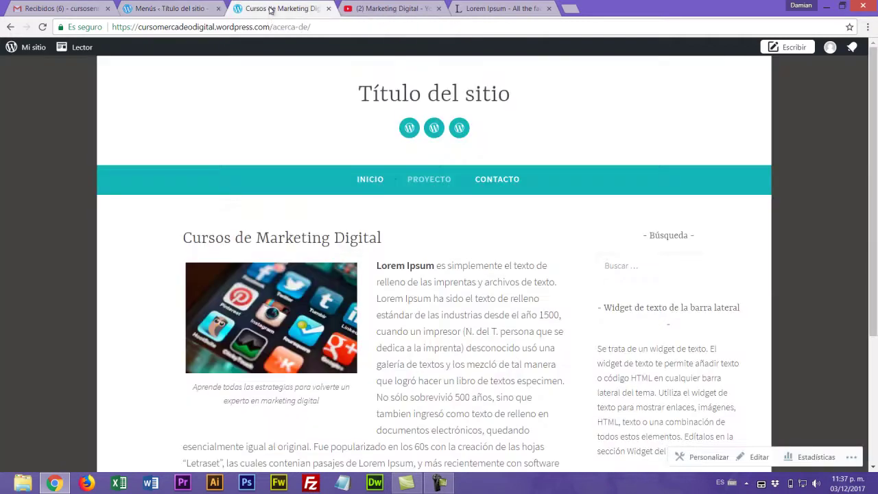
key("F5")
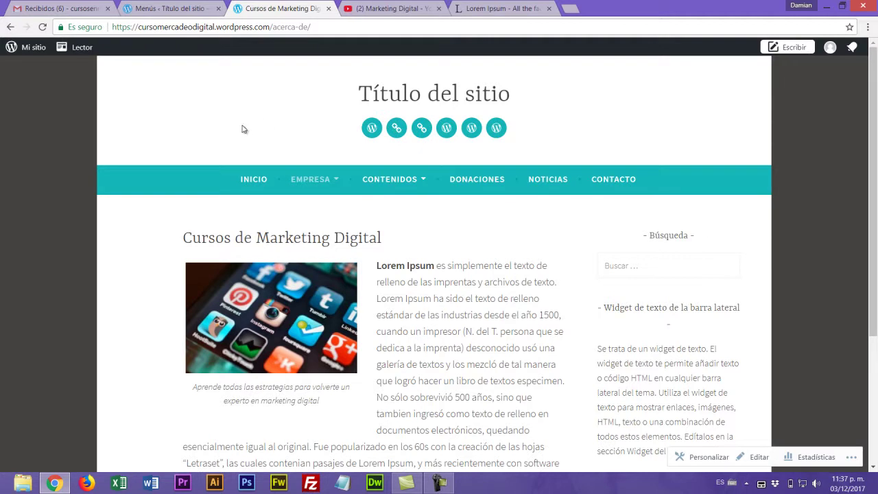
mouse_move(310, 181)
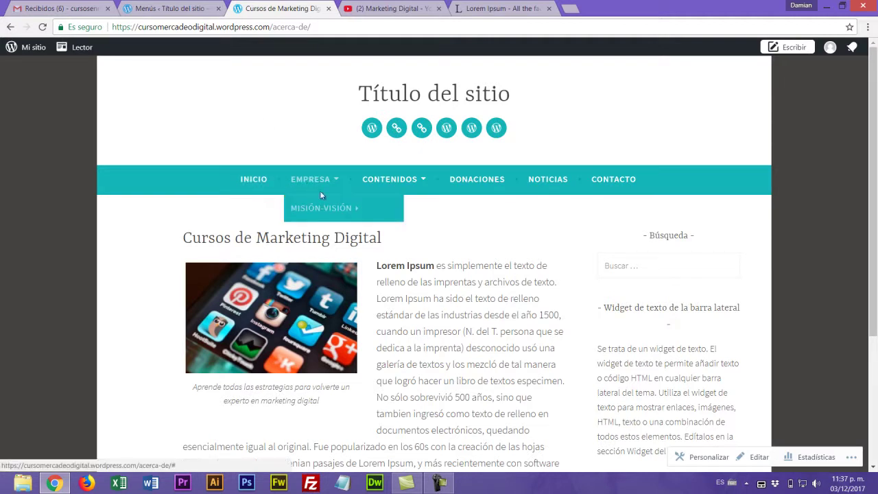
mouse_move(325, 206)
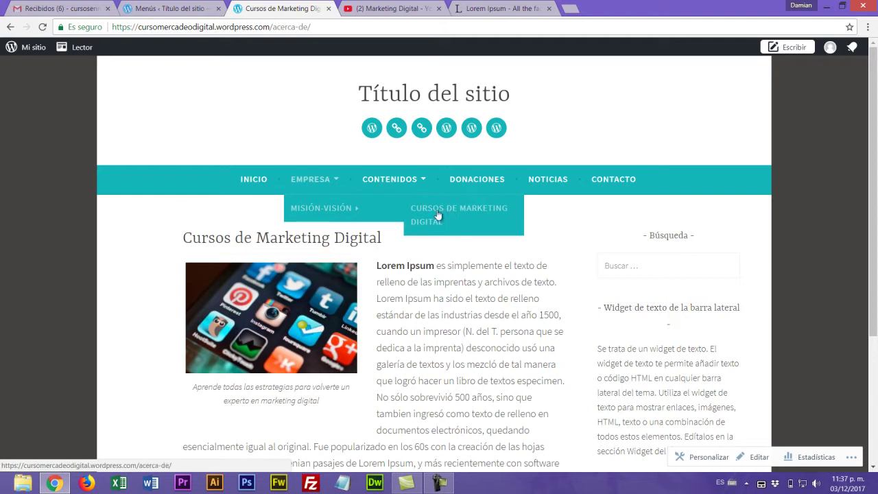
mouse_move(402, 180)
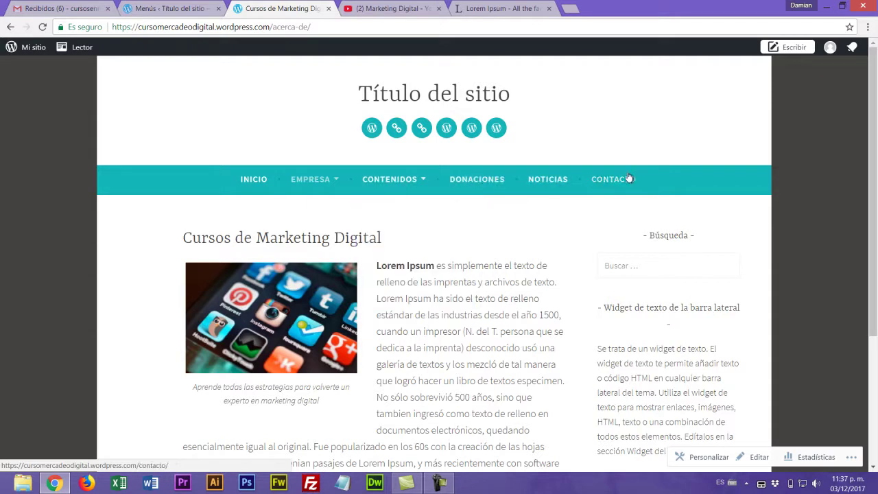
left_click(548, 179)
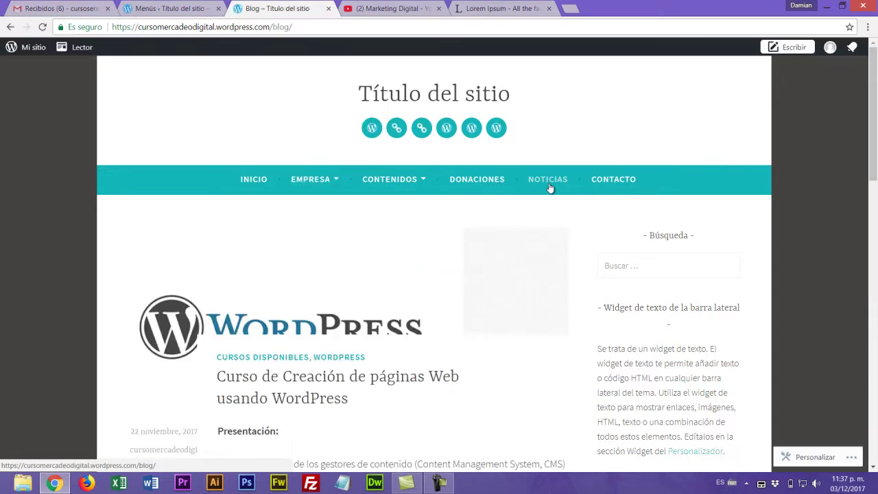
scroll(440, 251, "down", 10)
scroll(440, 251, "down", 5)
scroll(443, 251, "up", 15)
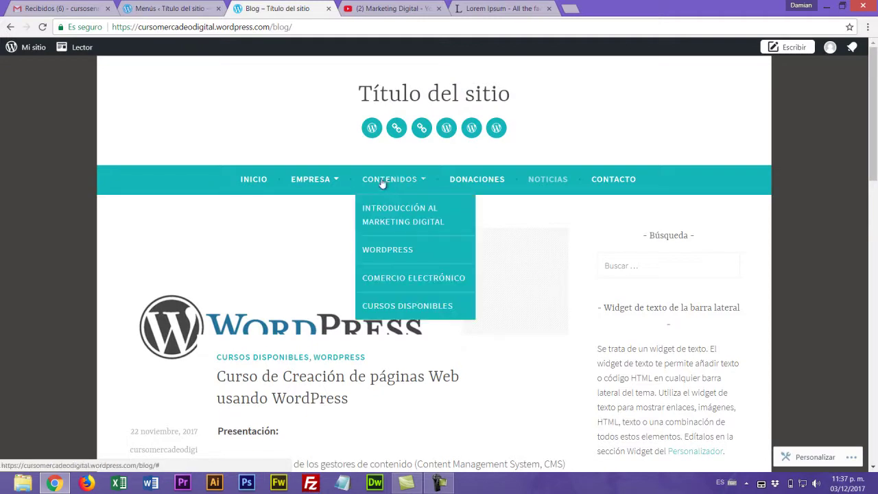
- View the Introducción al Marketing Digital and WordPress category pages from the menu
left_click(403, 225)
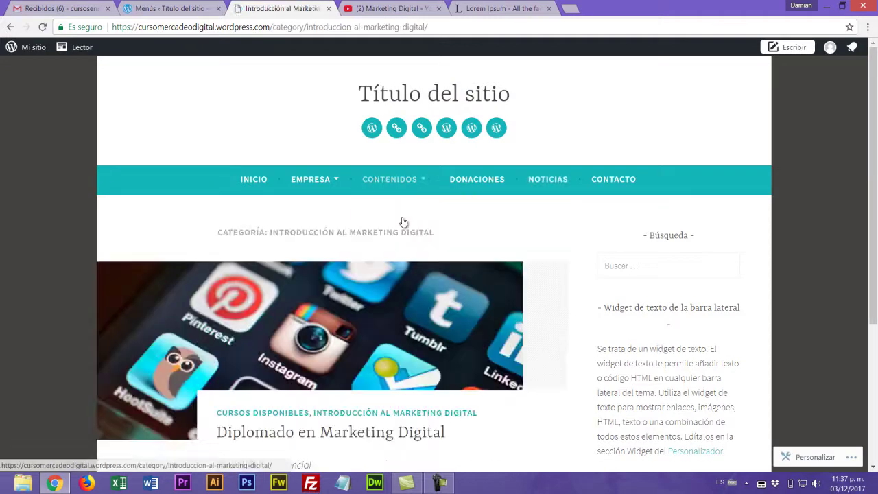
scroll(404, 222, "down", 3)
scroll(405, 224, "up", 3)
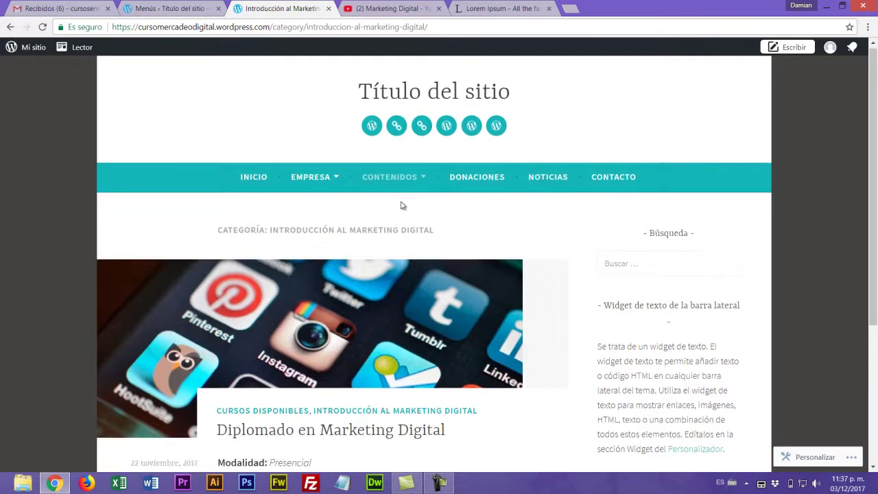
scroll(402, 203, "down", 3)
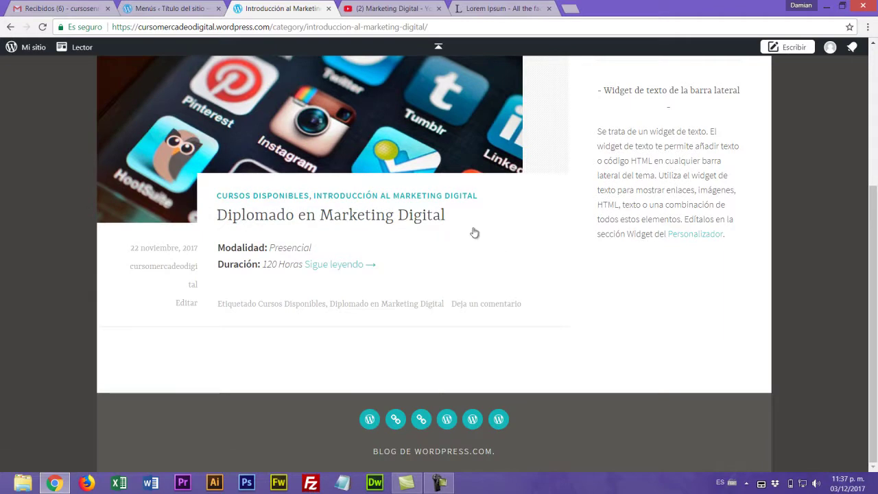
scroll(522, 218, "up", 3)
mouse_move(394, 183)
left_click(389, 250)
scroll(392, 253, "down", 5)
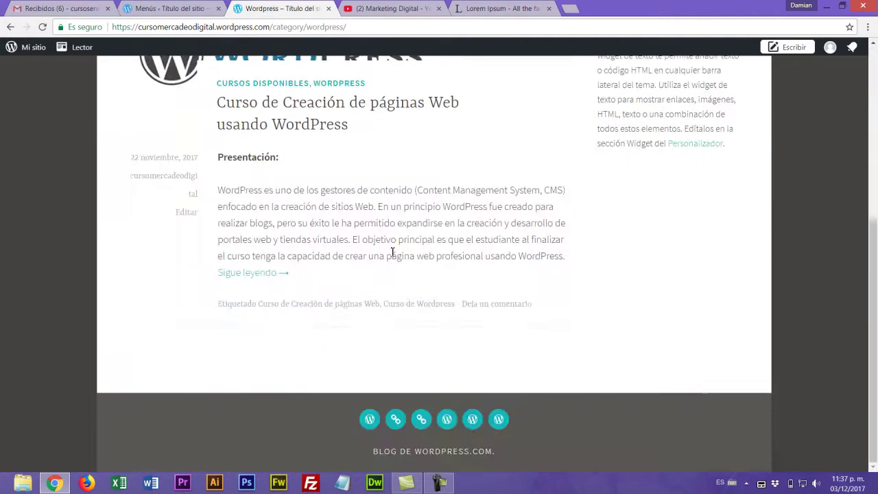
scroll(337, 321, "up", 5)
- View the Comercio Electrónico and Cursos Disponibles category pages, then return to the menu editor
mouse_move(398, 158)
left_click(402, 256)
scroll(348, 262, "down", 3)
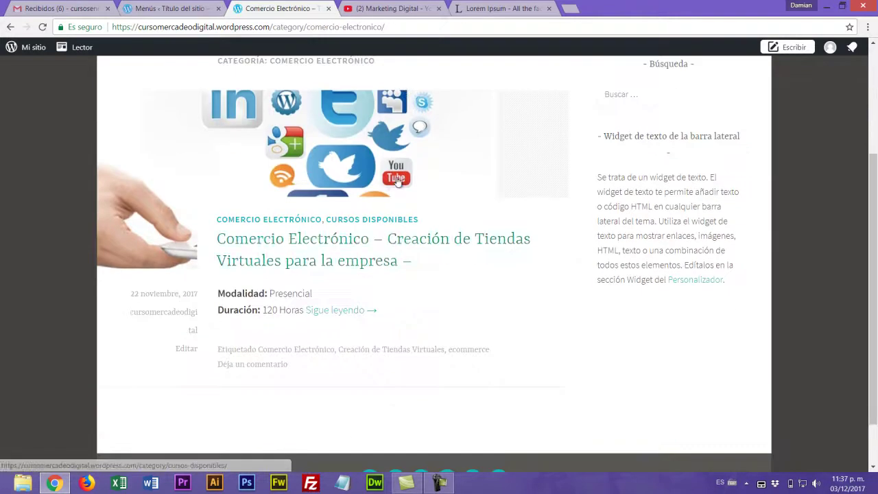
scroll(349, 261, "up", 3)
scroll(348, 262, "down", 3)
scroll(349, 262, "up", 3)
mouse_move(387, 180)
left_click(404, 305)
scroll(401, 257, "down", 10)
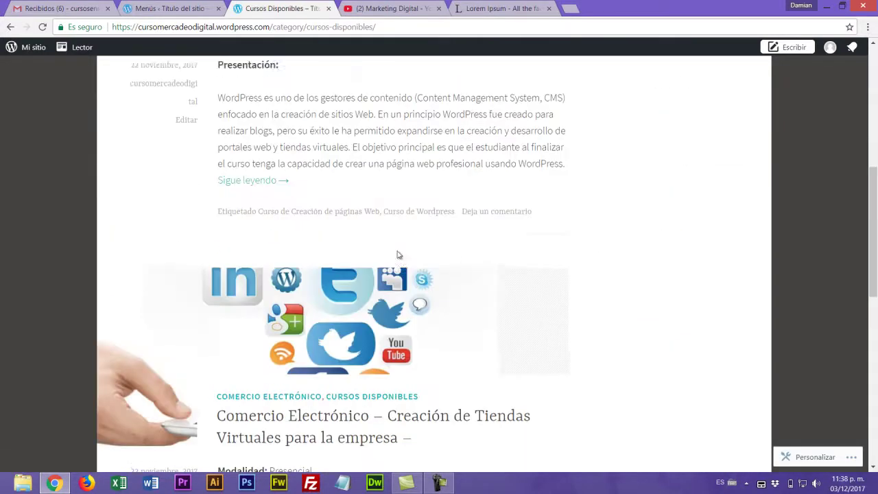
scroll(401, 255, "down", 5)
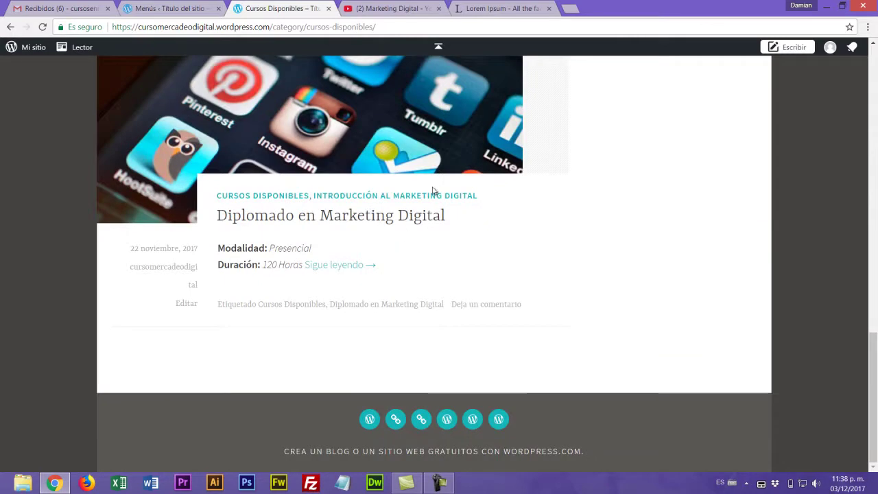
scroll(618, 214, "up", 15)
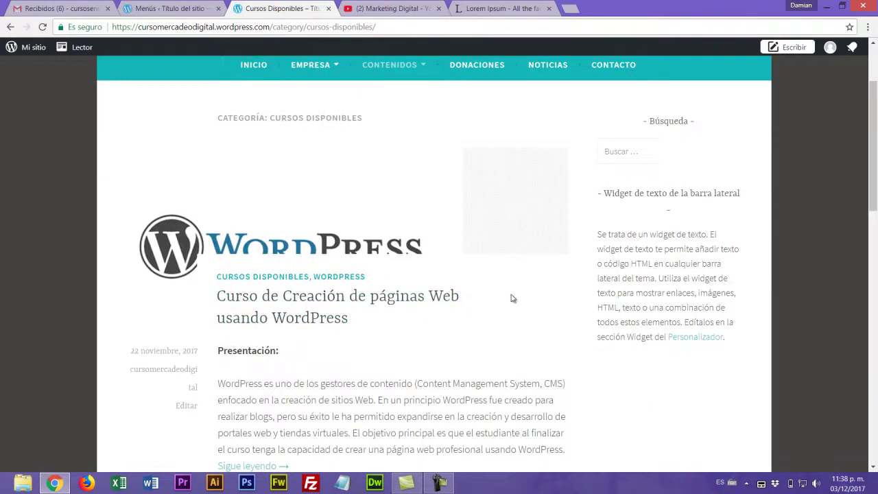
scroll(511, 297, "up", 2)
scroll(511, 297, "down", 8)
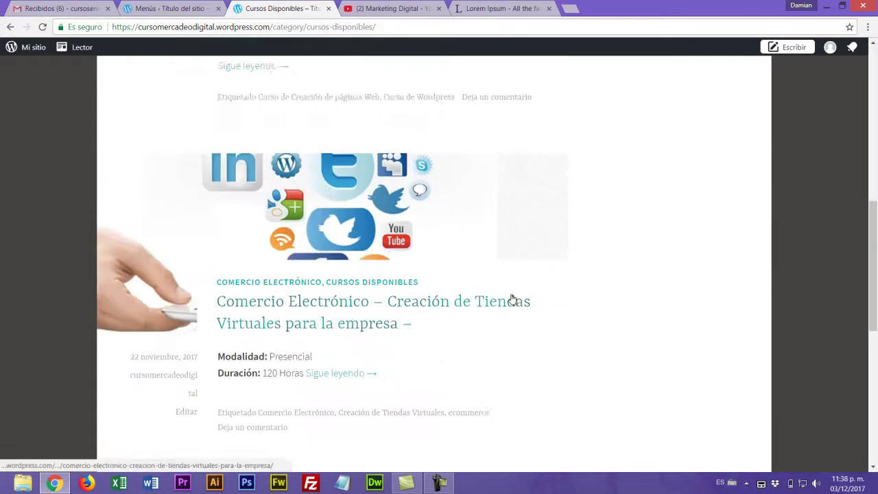
scroll(511, 300, "down", 4)
scroll(511, 298, "down", 2)
scroll(511, 298, "up", 3)
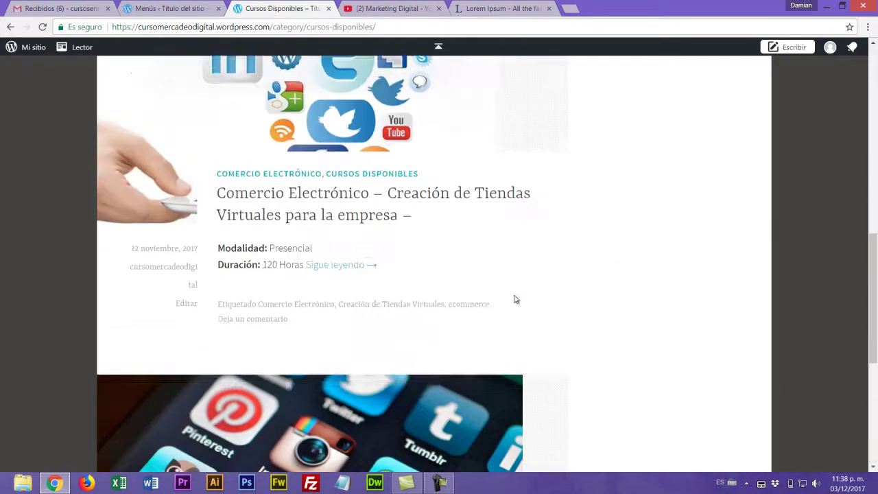
scroll(511, 298, "up", 10)
mouse_move(403, 188)
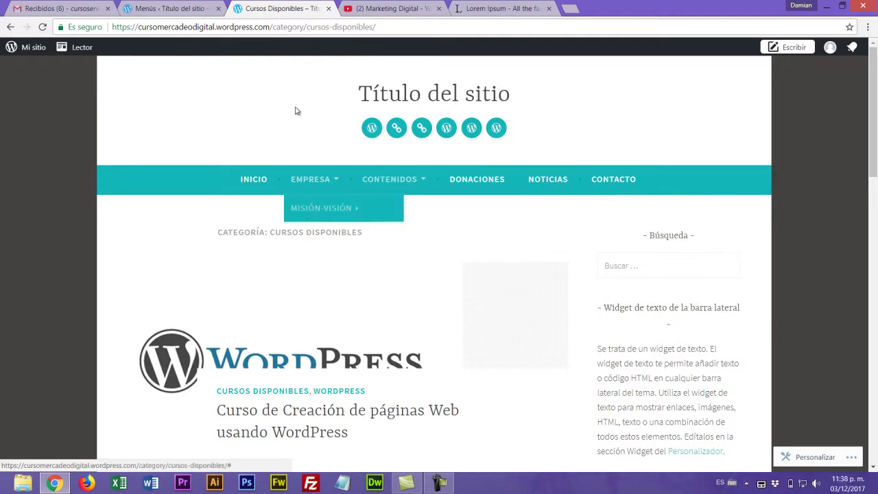
left_click(168, 8)
- Make Cursos Disponibles top-level, put Cursos de Marketing Digital above Misión-Visión, and save
scroll(702, 282, "down", 3)
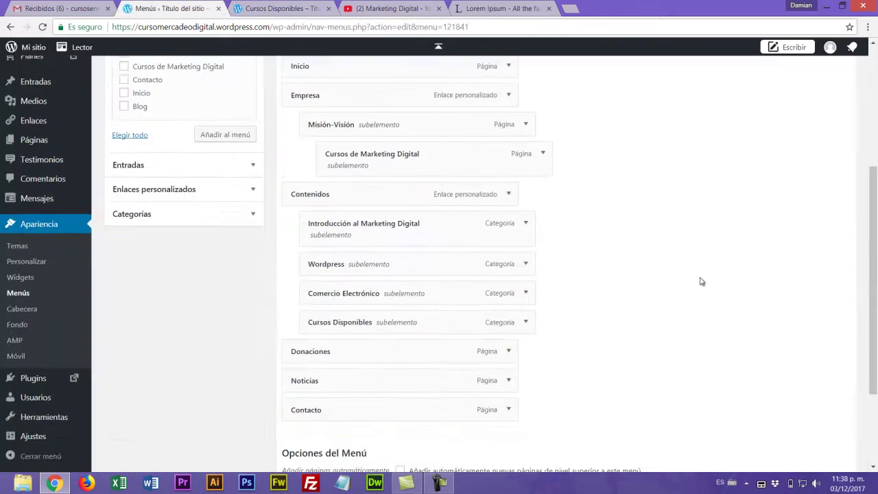
left_click_drag(383, 319, 357, 322)
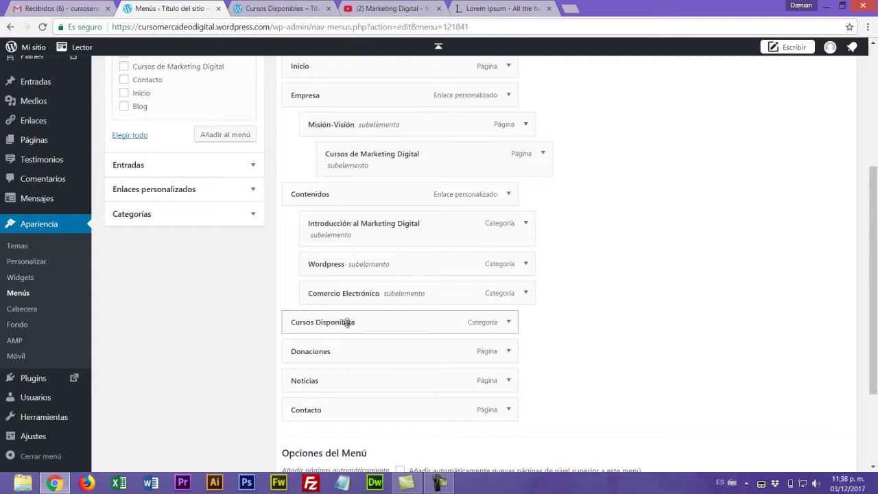
scroll(412, 281, "up", 3)
left_click_drag(363, 330, 349, 328)
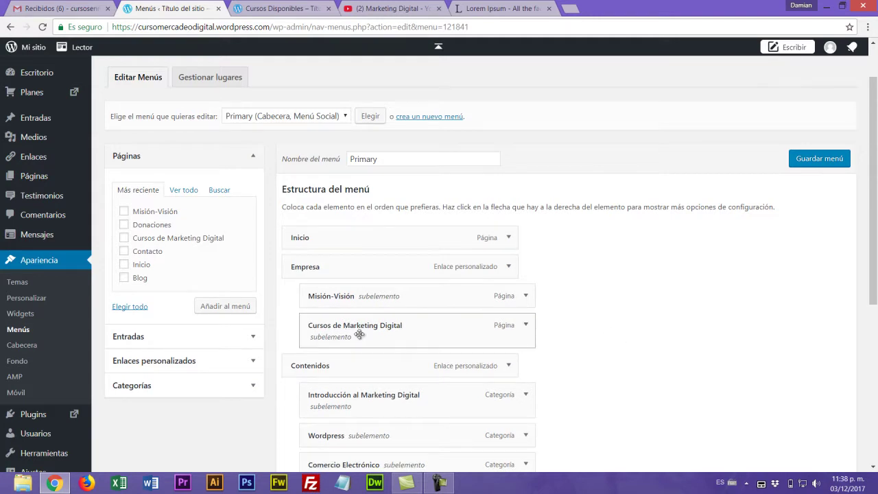
left_click_drag(352, 335, 352, 305)
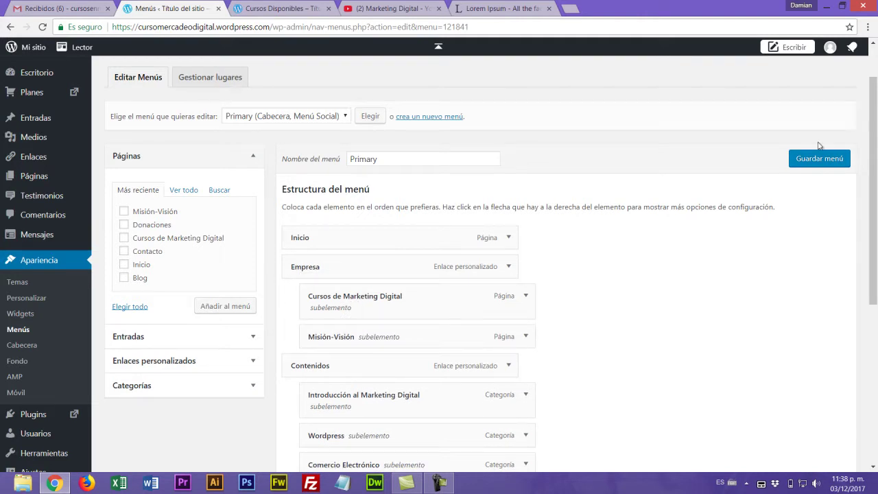
left_click(837, 158)
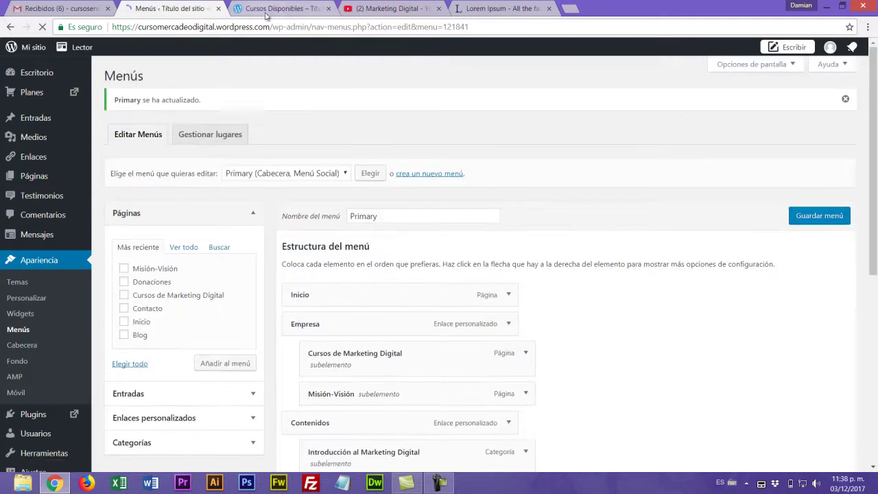
left_click(278, 8)
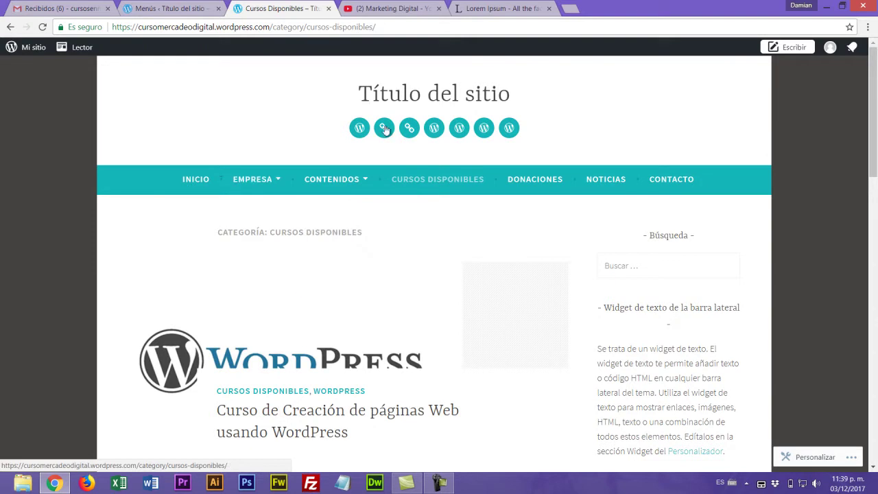
mouse_move(252, 182)
mouse_move(333, 180)
scroll(451, 221, "down", 5)
scroll(452, 222, "down", 3)
scroll(454, 224, "up", 12)
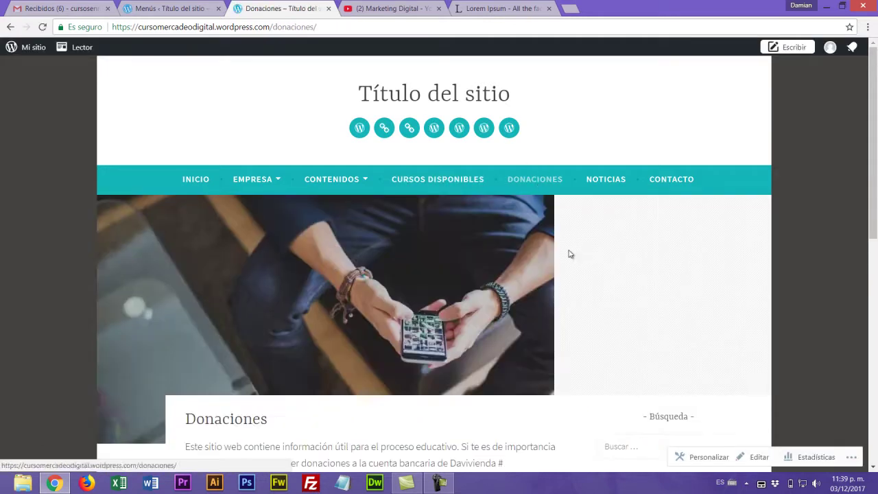
scroll(499, 226, "down", 3)
scroll(446, 206, "up", 3)
scroll(472, 288, "down", 2)
scroll(472, 288, "down", 1)
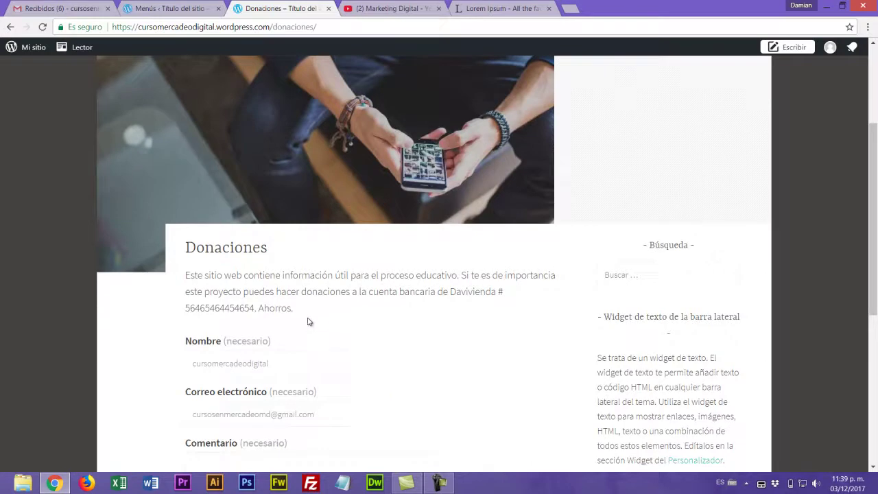
scroll(308, 323, "down", 3)
scroll(349, 221, "down", 1)
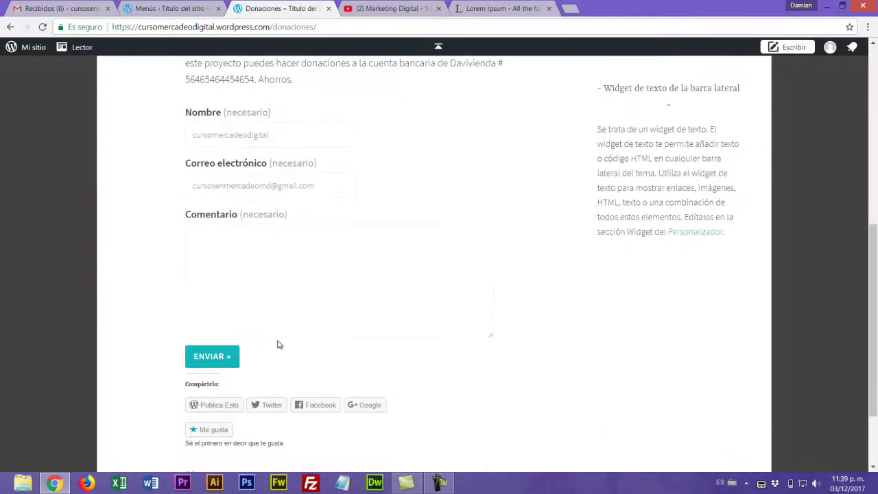
scroll(295, 377, "down", 1)
scroll(345, 341, "up", 5)
scroll(428, 308, "down", 2)
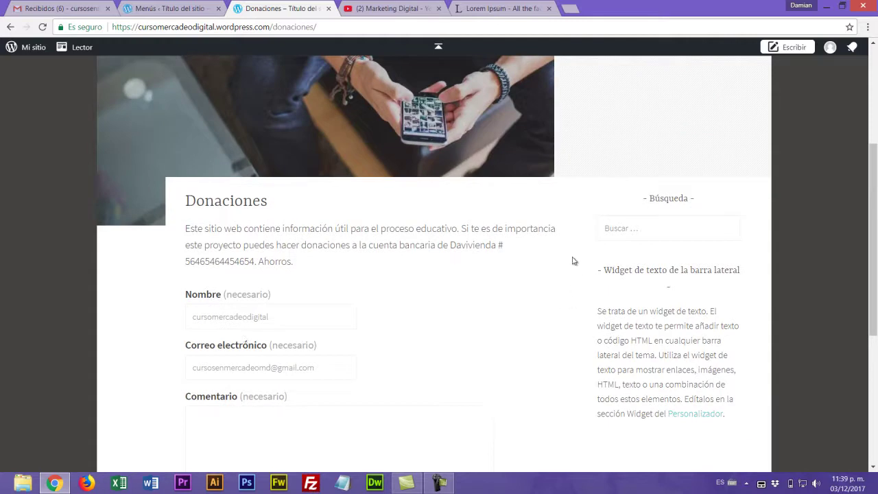
scroll(582, 268, "up", 3)
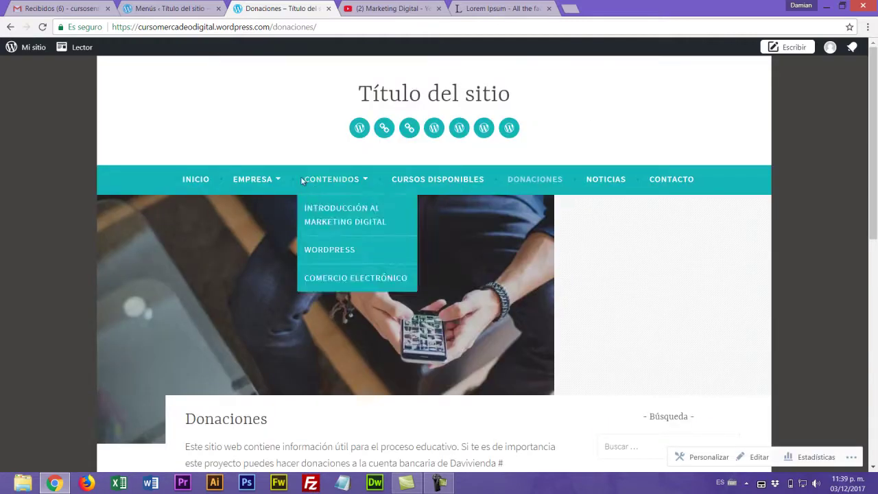
left_click(270, 220)
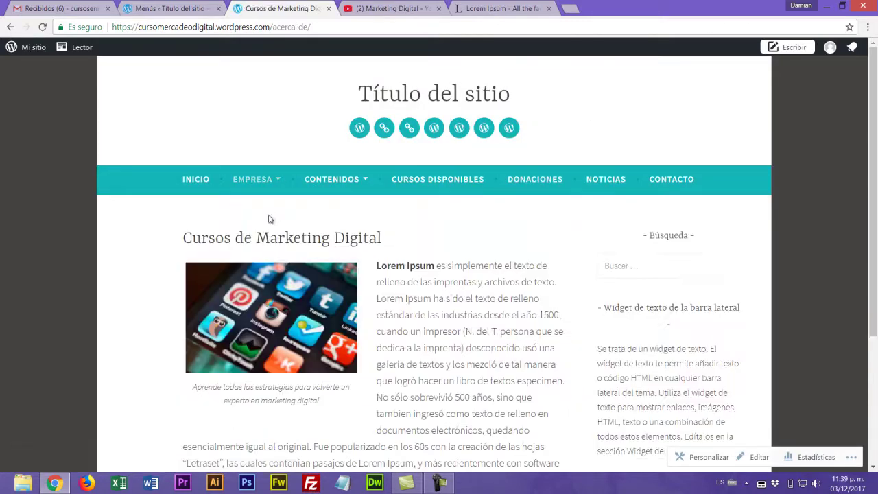
scroll(459, 330, "down", 3)
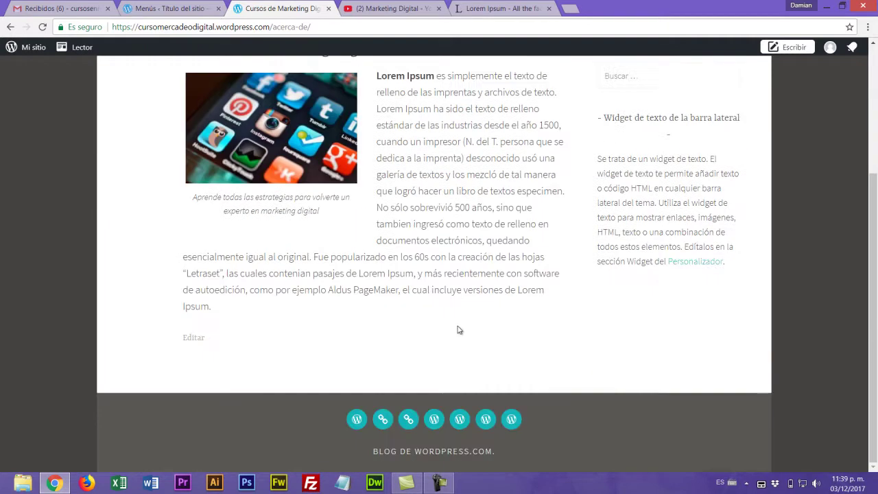
scroll(428, 183, "up", 3)
mouse_move(260, 179)
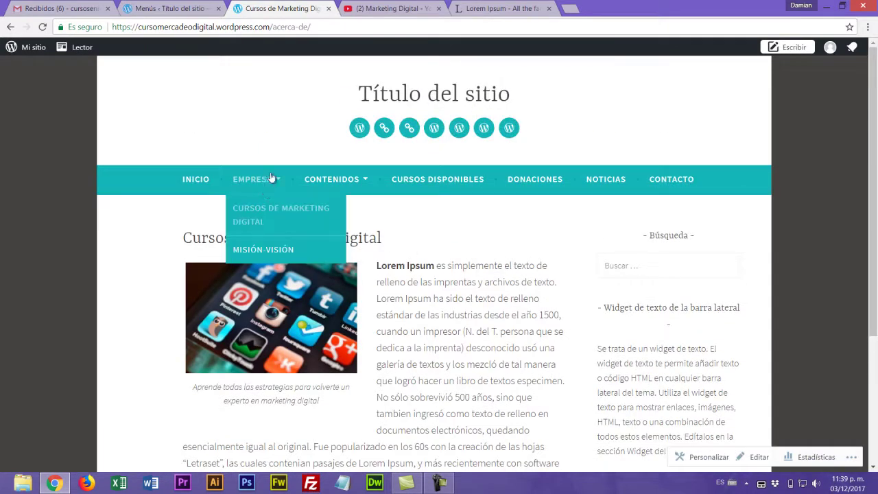
left_click(268, 249)
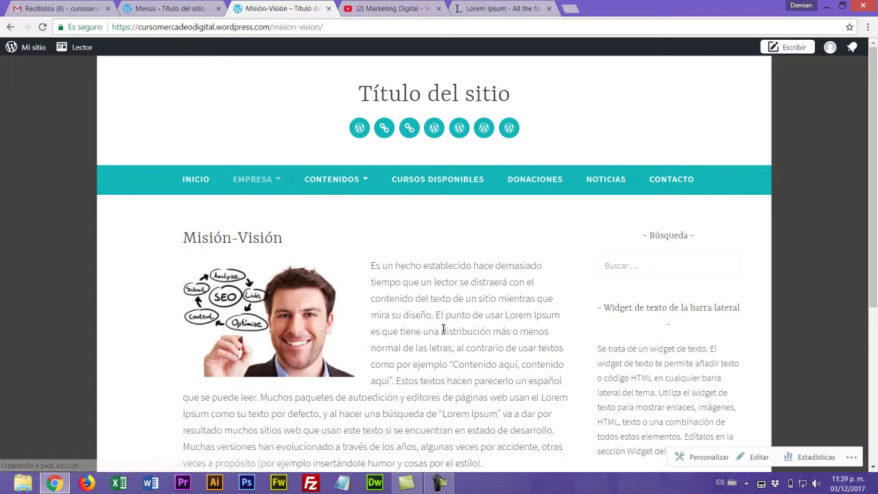
scroll(444, 327, "down", 4)
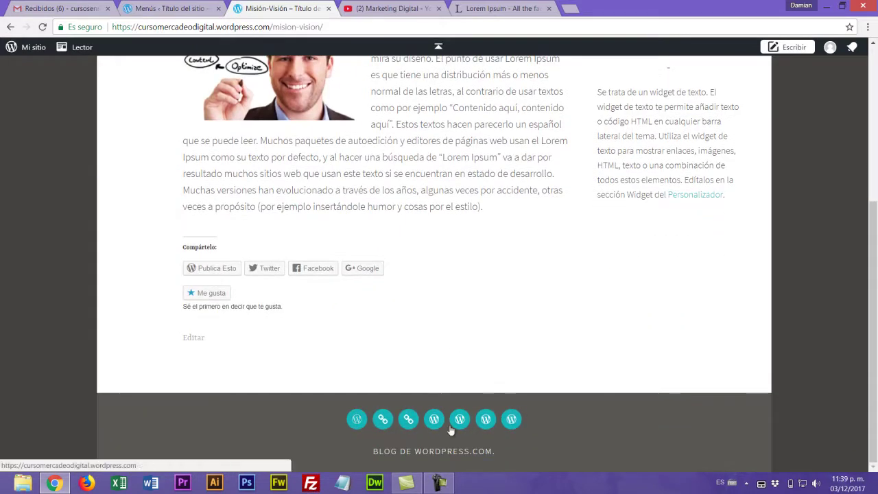
scroll(407, 418, "up", 8)
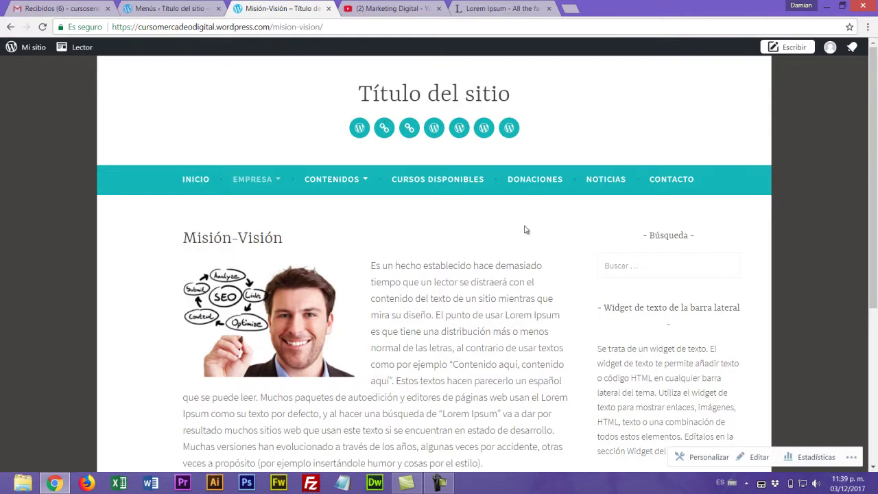
left_click(156, 6)
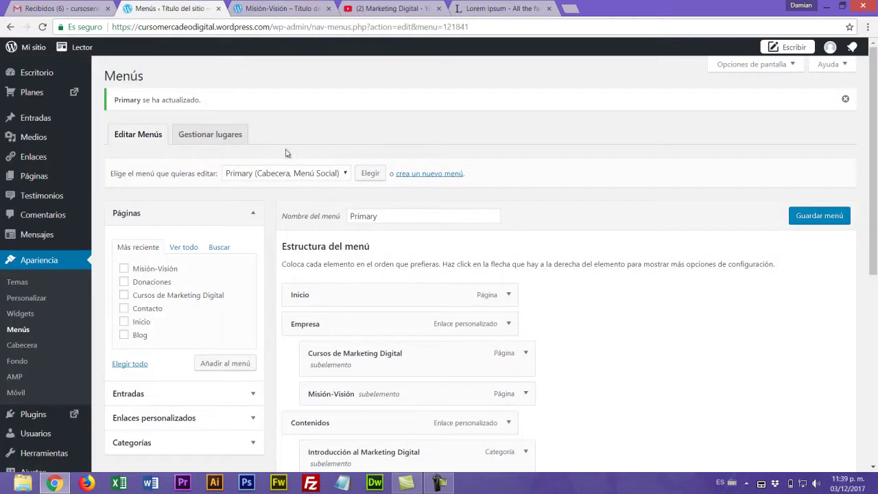
- Load the Enlaces con redes sociales menu and delete its Dribbble link
left_click(347, 175)
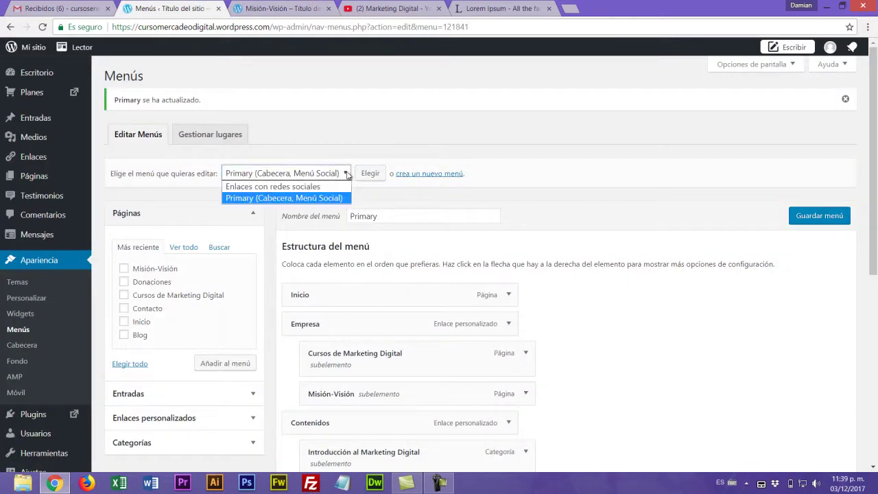
left_click(304, 186)
left_click(370, 173)
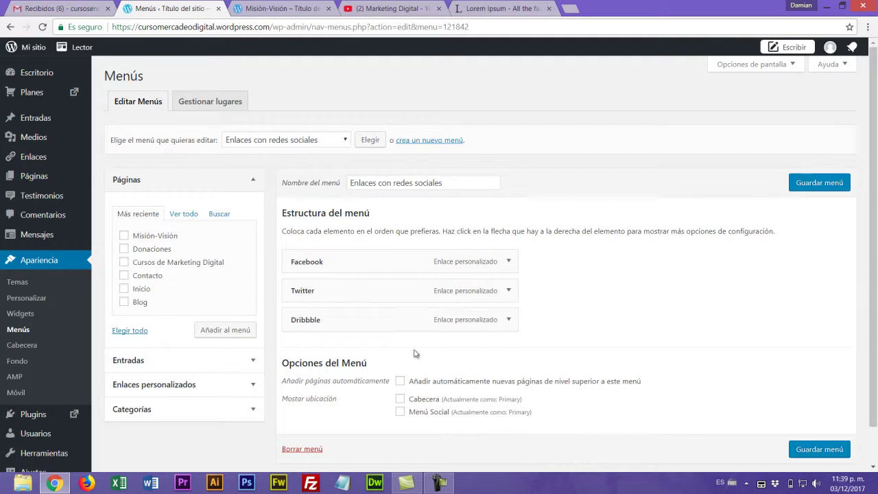
left_click(509, 321)
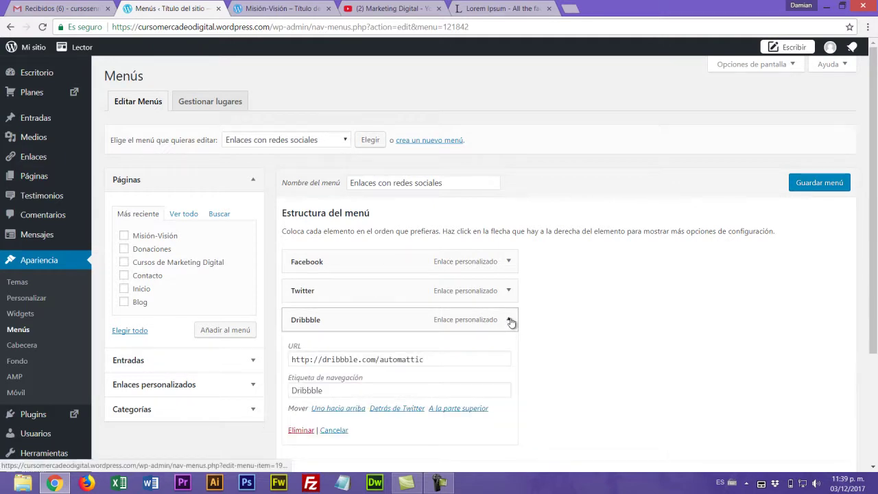
left_click(302, 431)
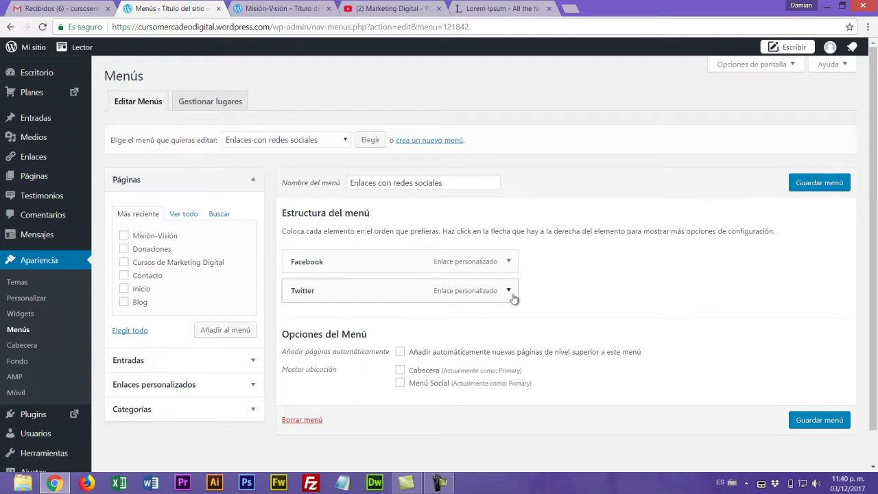
- Copy the Marketing Digital YouTube channel's web address for a new custom link
left_click(253, 385)
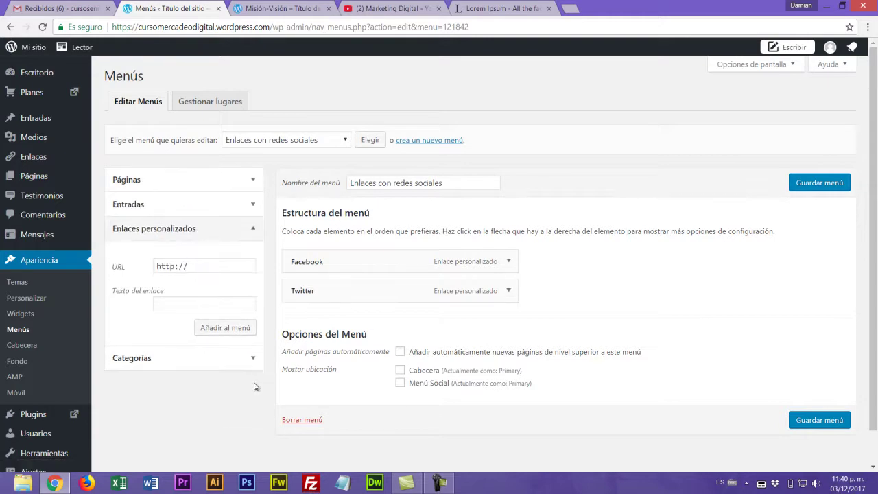
left_click(197, 267)
left_click(400, 9)
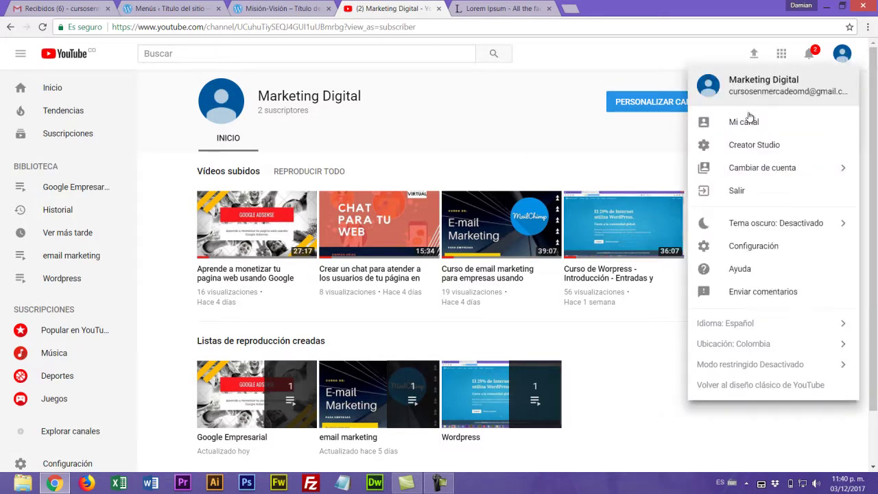
left_click(751, 117)
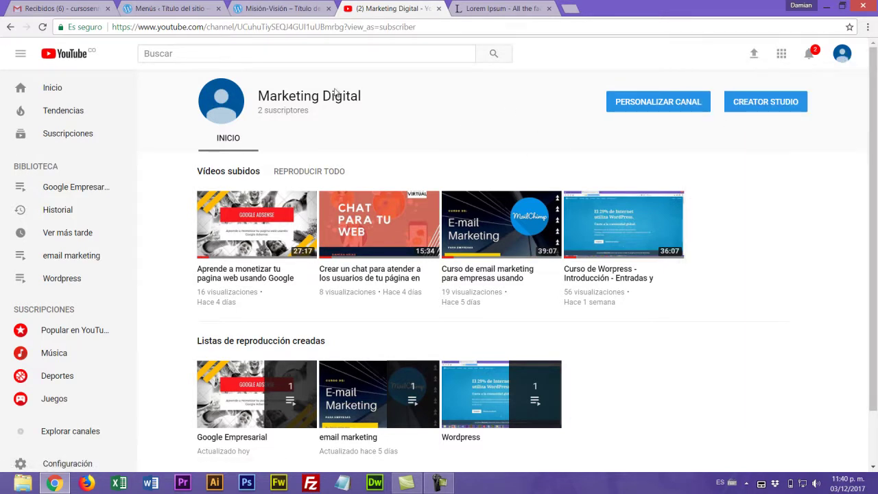
left_click(250, 225)
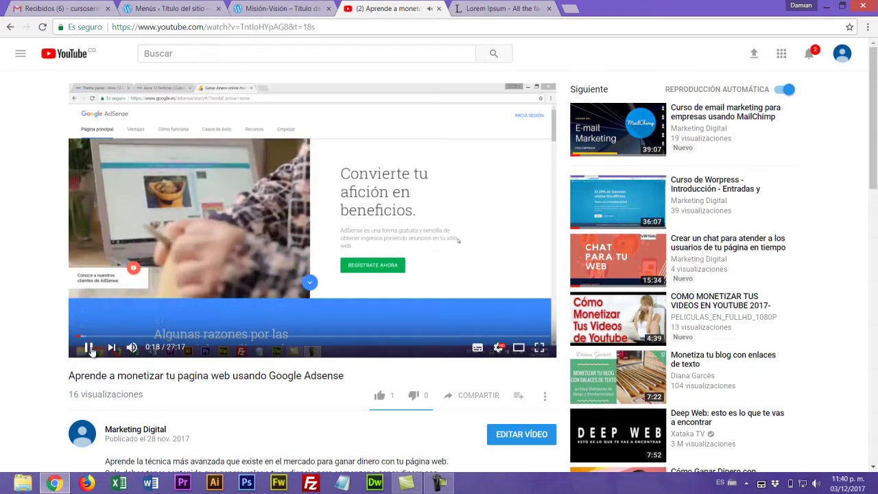
left_click(135, 430)
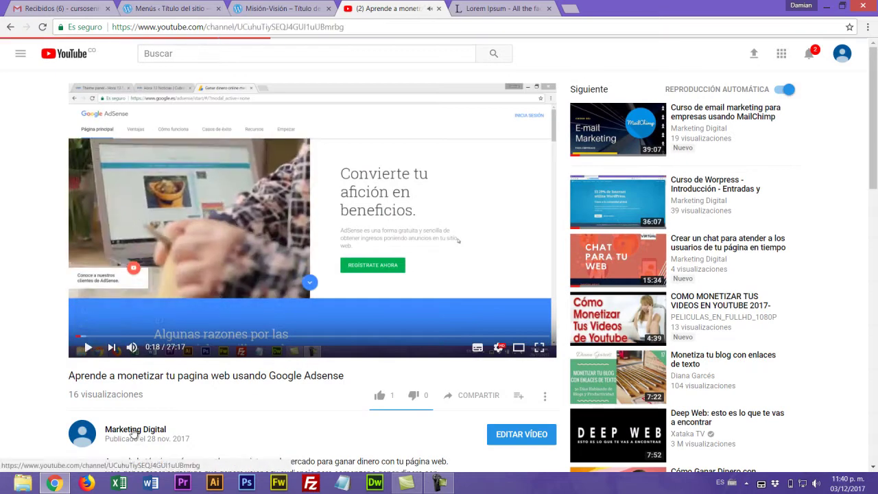
left_click(357, 27)
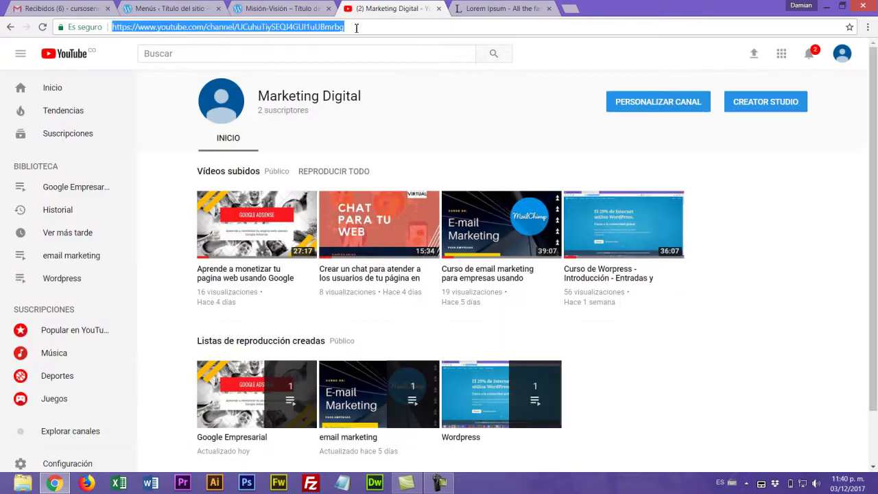
left_click(271, 9)
- Add a YouTube custom link with the channel URL, assign it to Menú Social, and save
left_click(216, 9)
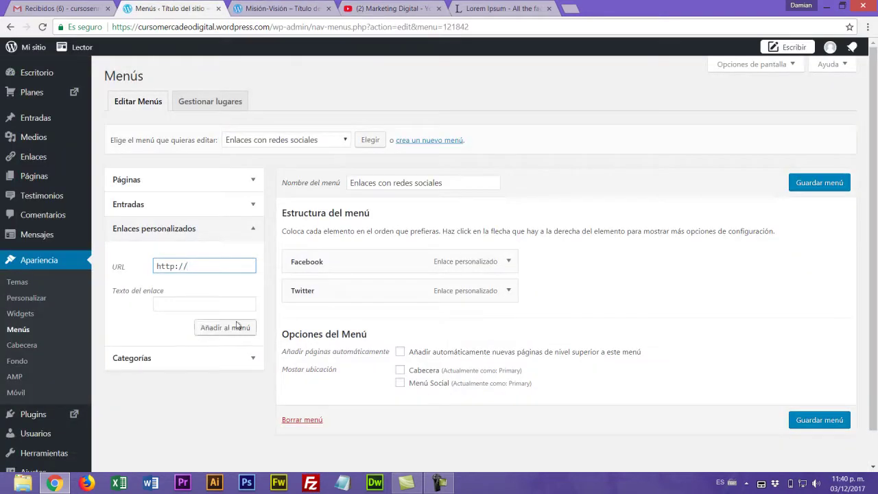
left_click_drag(203, 267, 115, 273)
key("ctrl+v")
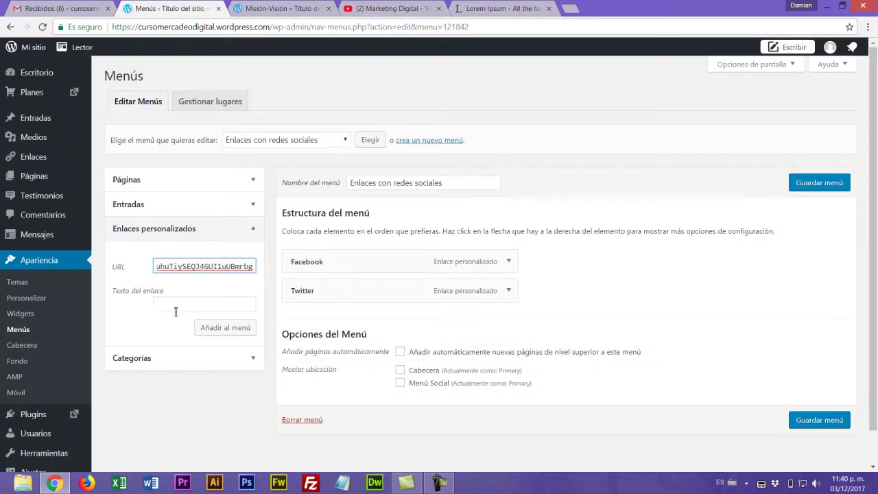
left_click(173, 304)
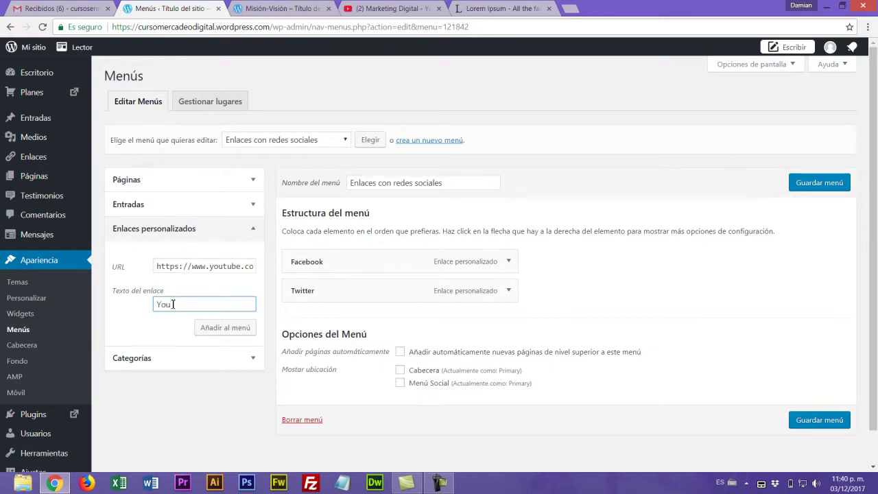
type("YouTube")
left_click(244, 336)
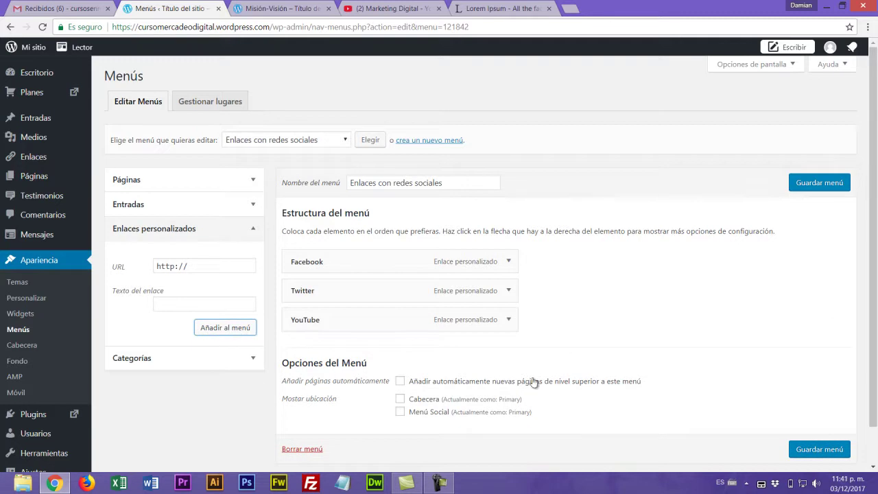
left_click(400, 412)
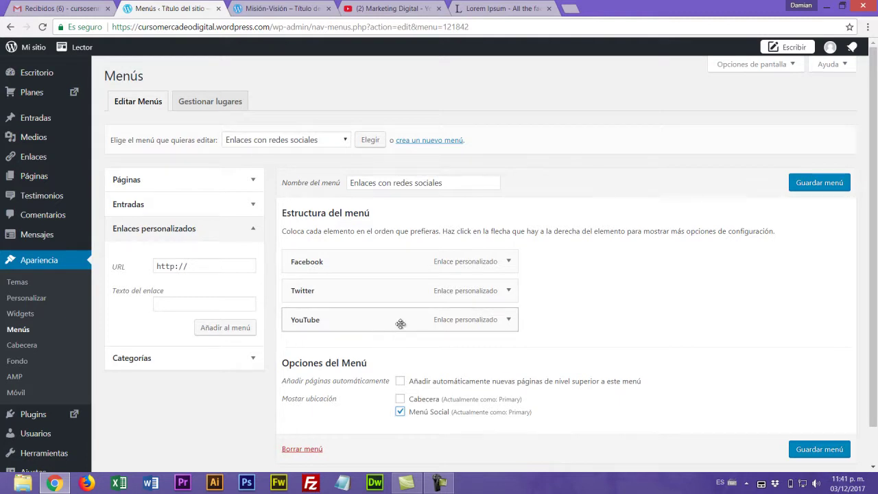
left_click(827, 187)
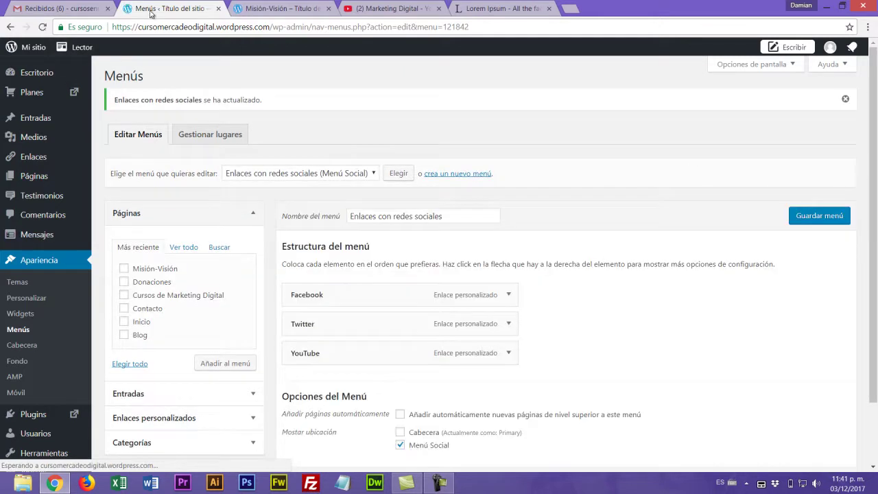
left_click(275, 9)
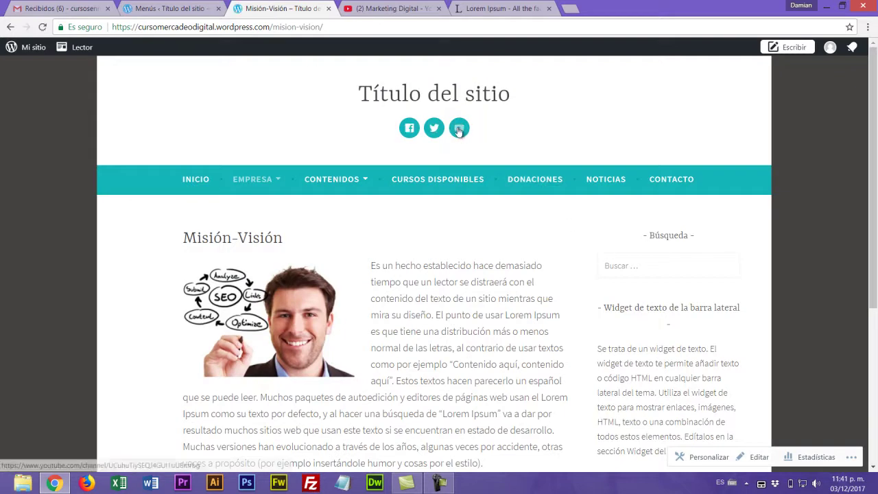
scroll(542, 261, "down", 1)
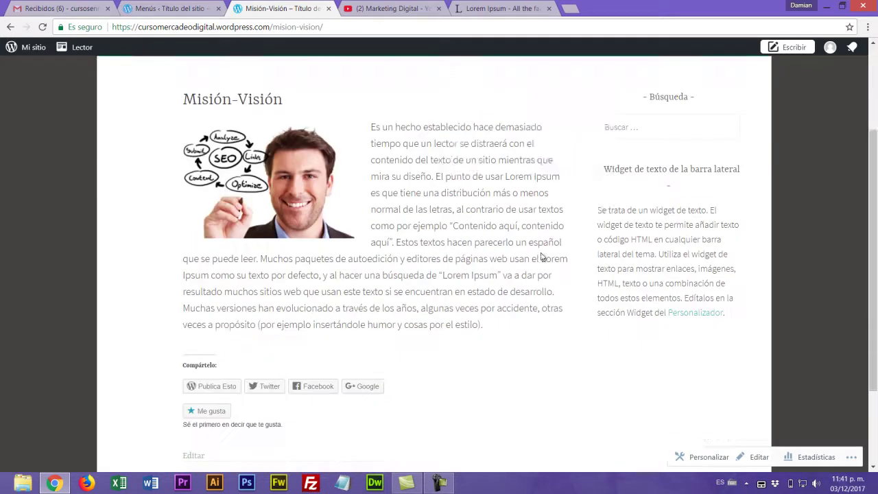
scroll(542, 260, "down", 3)
scroll(511, 288, "up", 4)
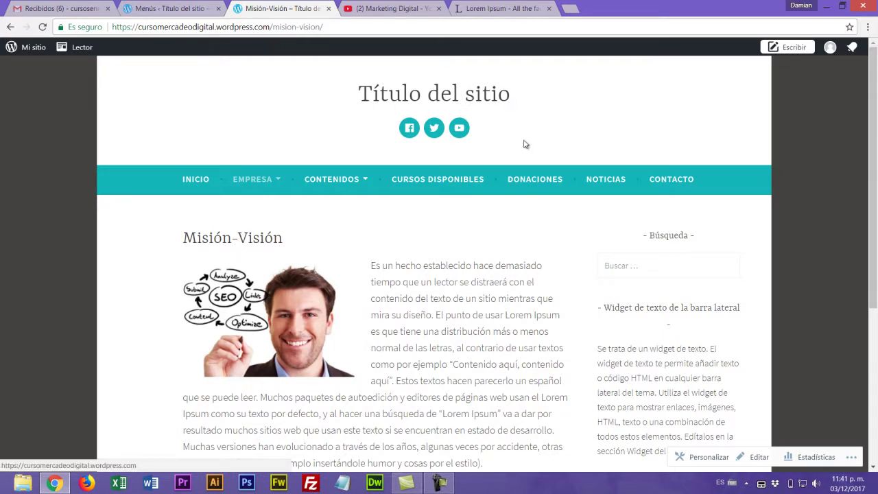
scroll(526, 140, "down", 4)
scroll(419, 147, "up", 4)
left_click(160, 7)
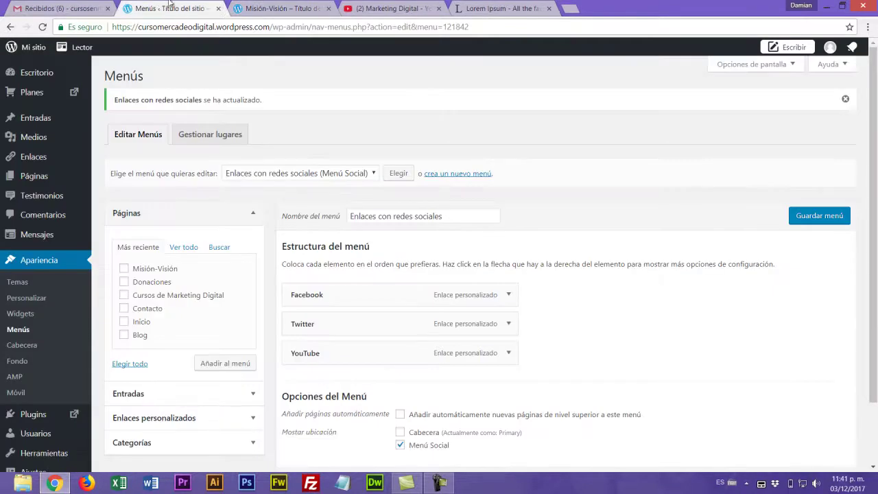
scroll(37, 302, "down", 2)
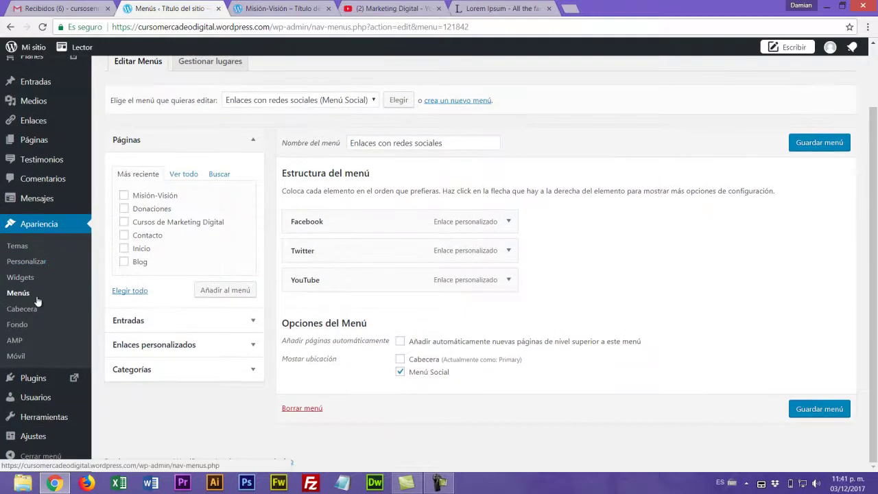
mouse_move(27, 443)
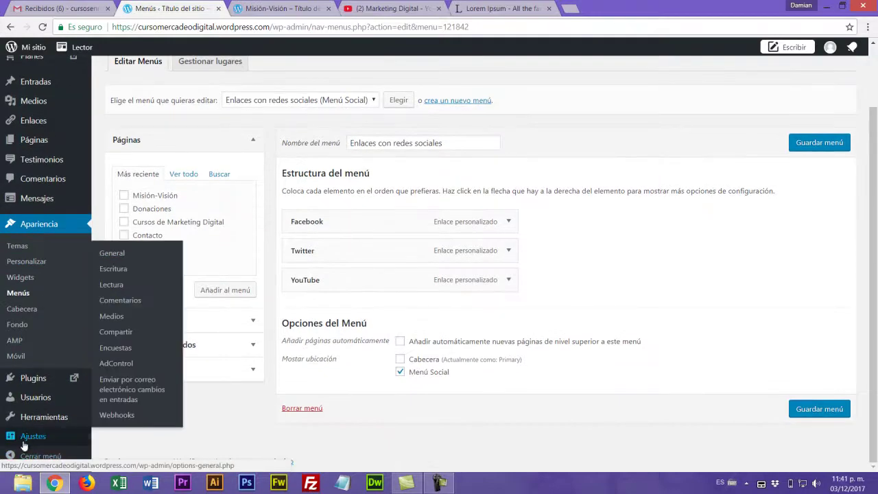
- Set the site title to 'Cursos de Marketing Digital' and tagline 'Todo para convertirte en un experto en creatividad digital'
left_click(113, 254)
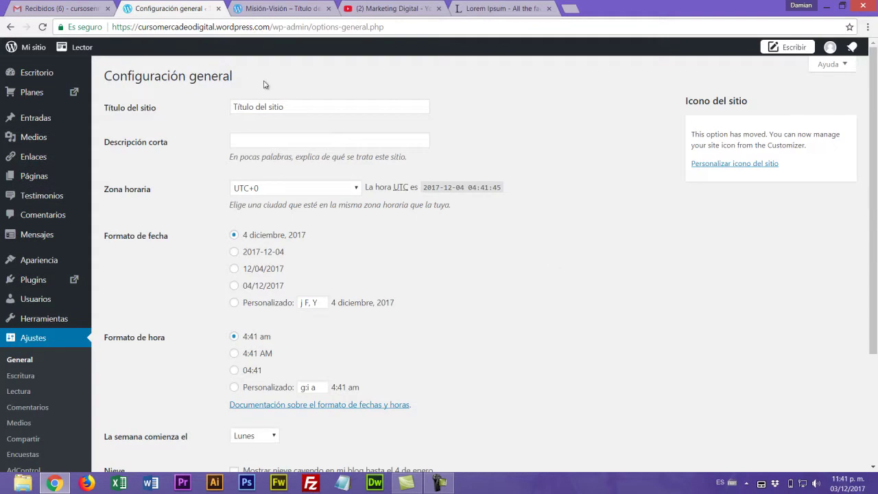
left_click_drag(289, 108, 219, 104)
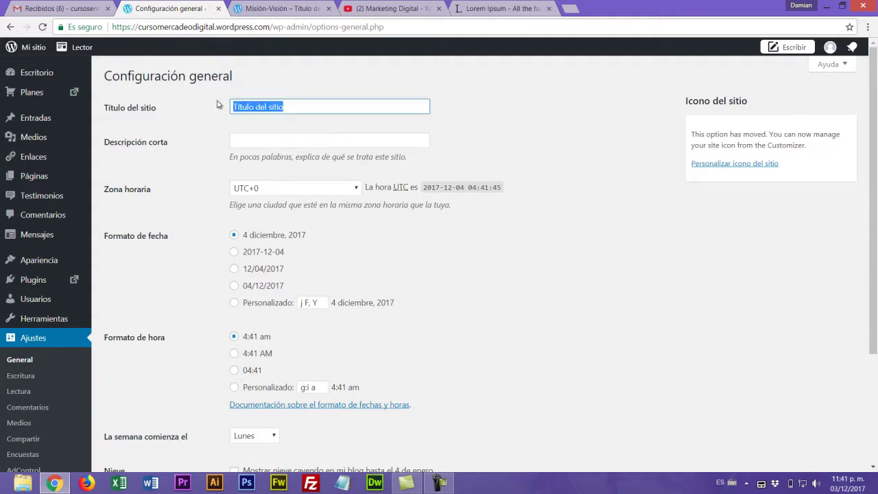
type("Cursos")
left_click(243, 141)
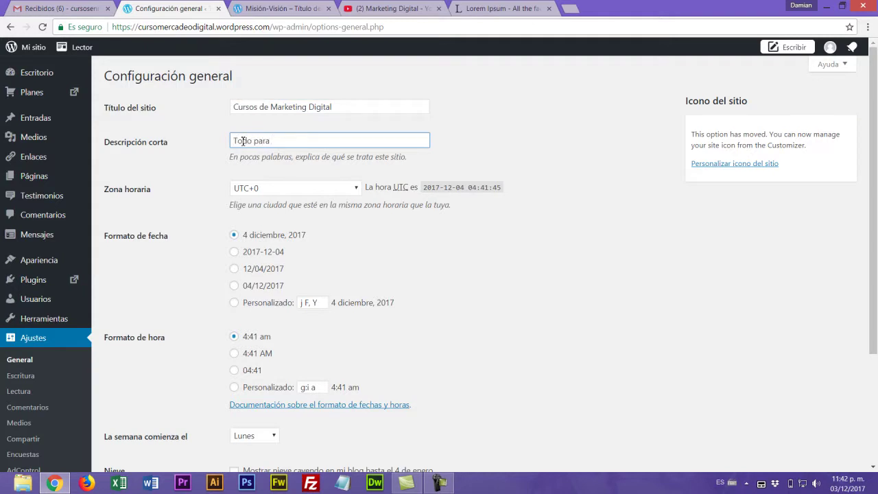
type("Todo para convertirte en un experto digital")
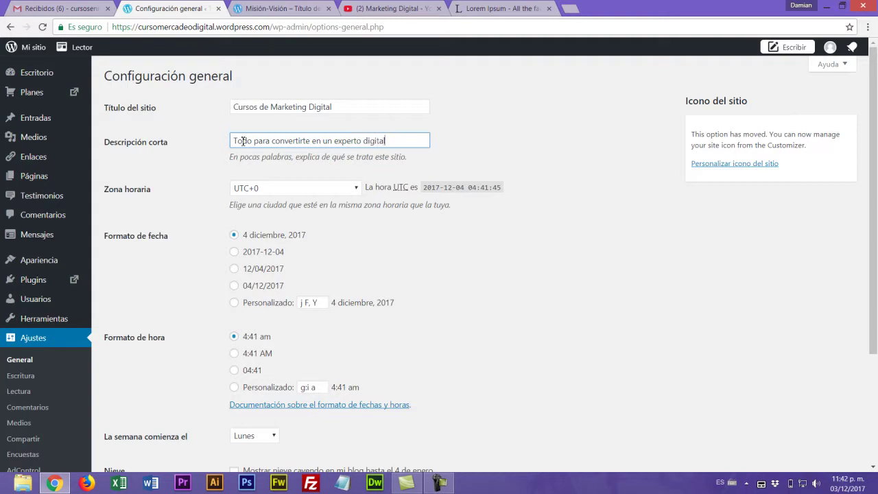
type("en creatividad")
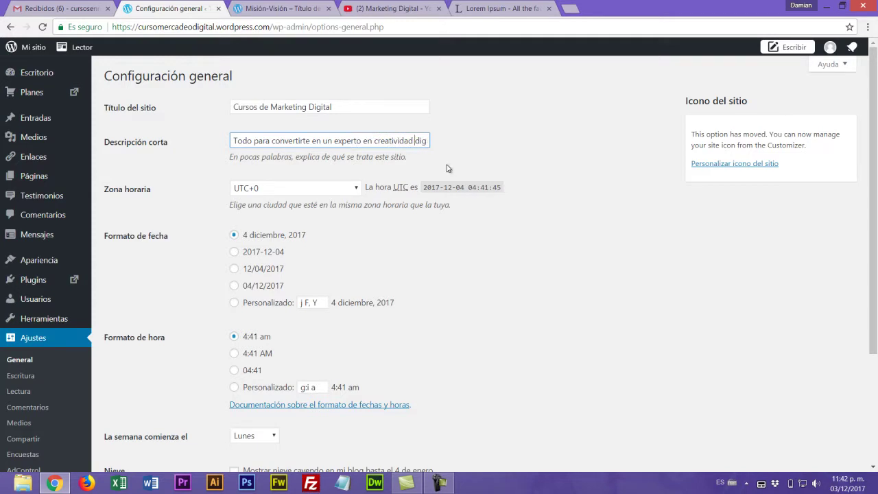
- Set the timezone to Bogotá and save the general settings
left_click(358, 190)
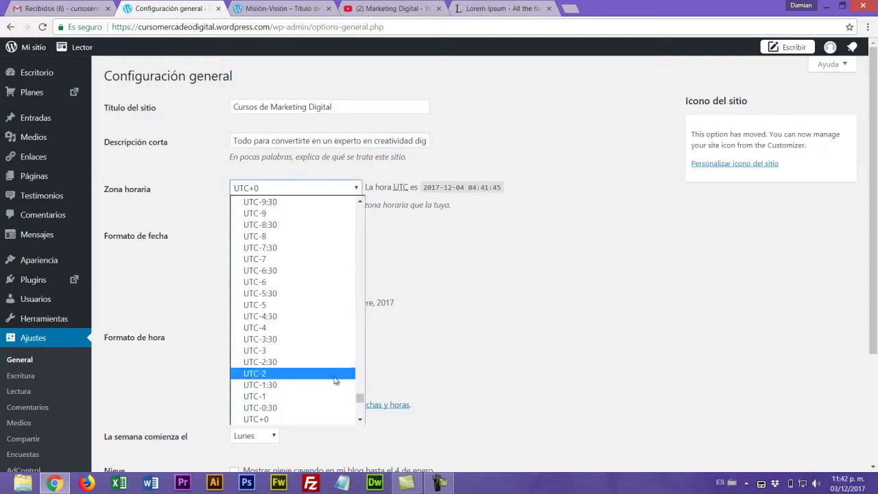
left_click_drag(361, 400, 373, 217)
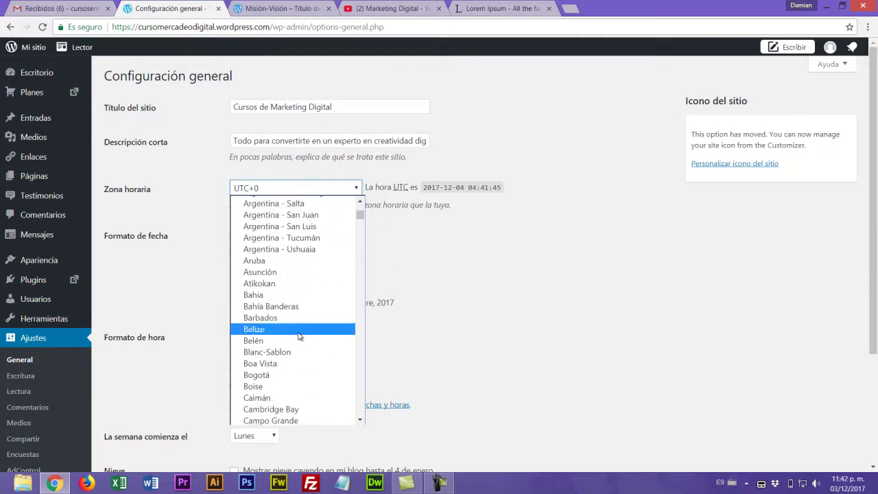
left_click(279, 377)
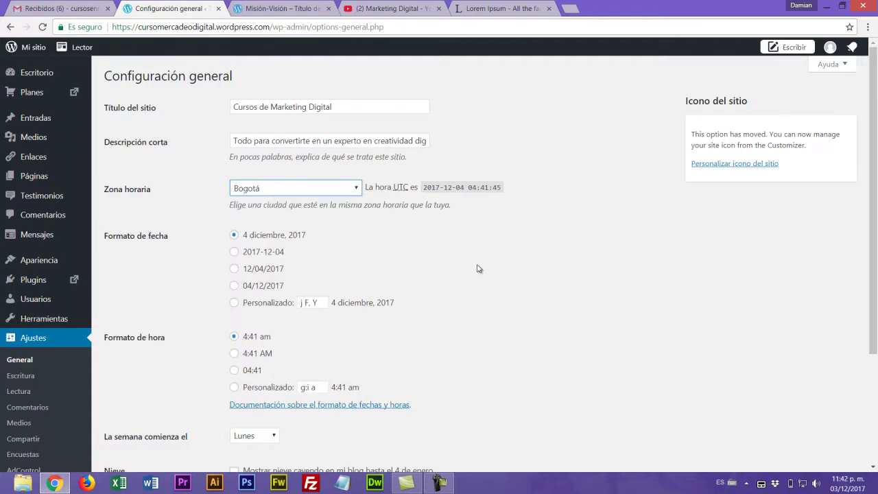
scroll(479, 268, "down", 3)
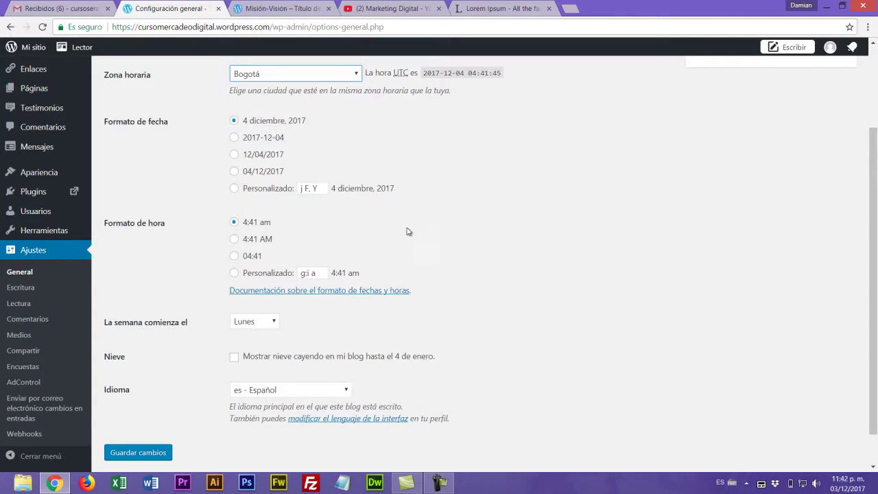
scroll(515, 254, "down", 1)
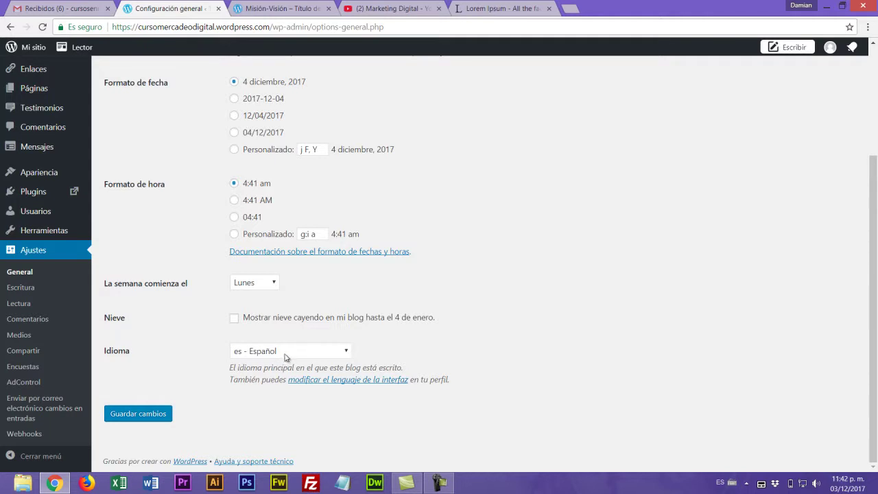
left_click(141, 414)
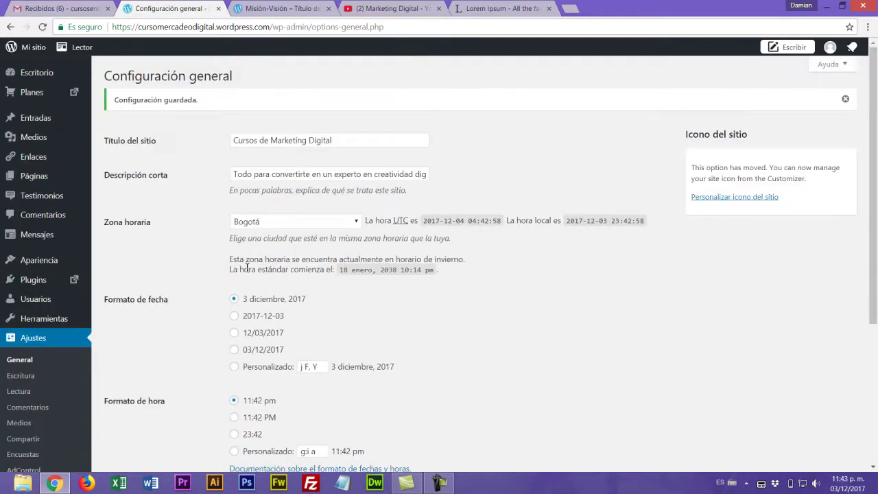
left_click(277, 7)
- Reload the Misión-Visión site page and scroll to confirm the new title and tagline
key("F5")
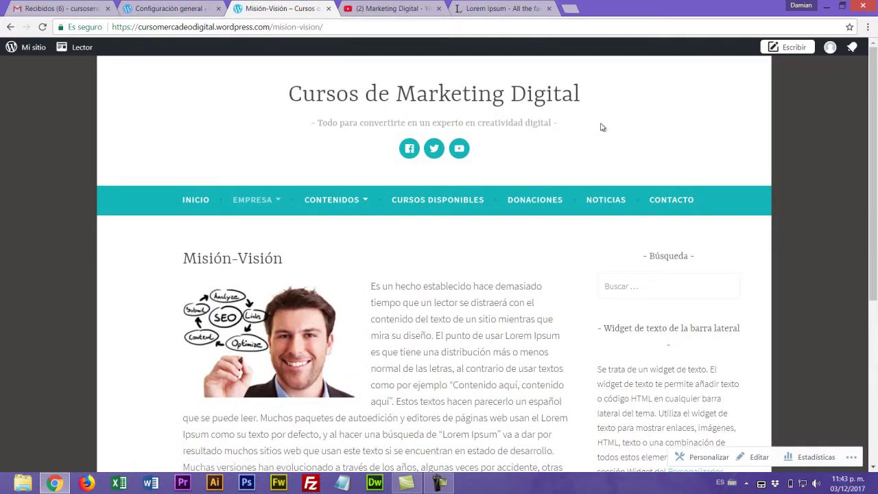
scroll(549, 174, "down", 4)
scroll(548, 174, "up", 4)
- Return to General Settings, showing the saved title, tagline and Bogotá timezone
left_click(176, 8)
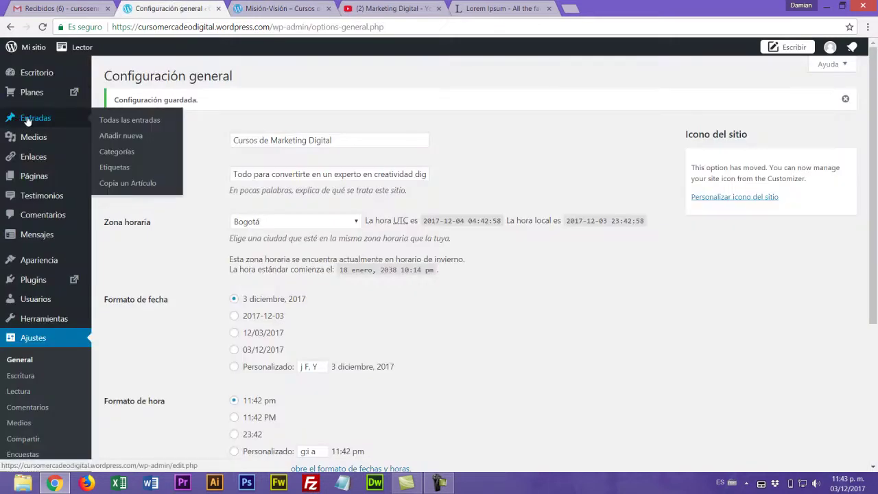
mouse_move(33, 182)
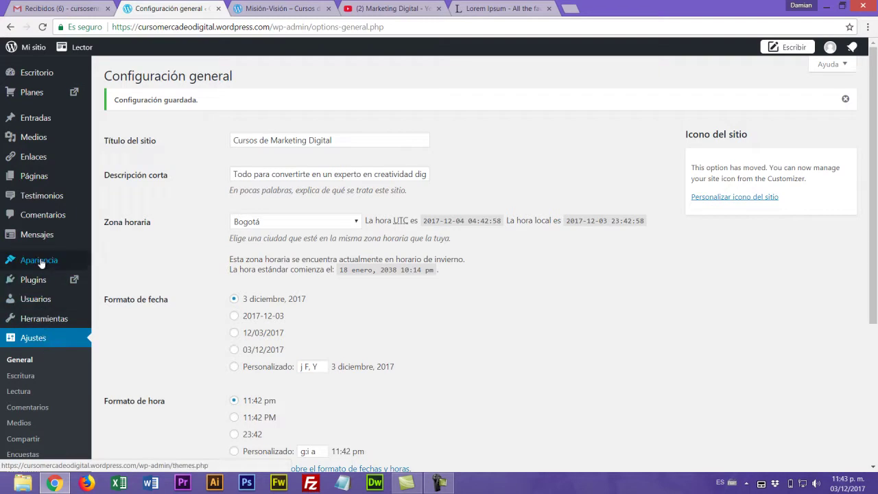
mouse_move(41, 263)
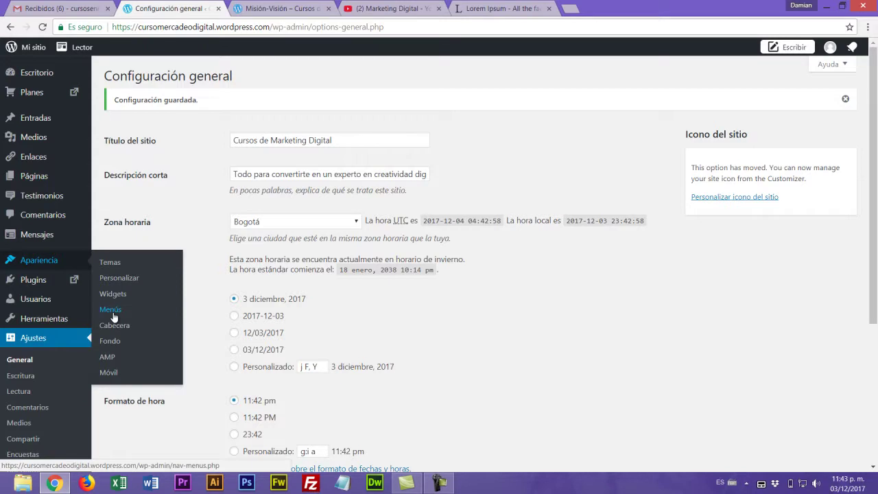
left_click(445, 487)
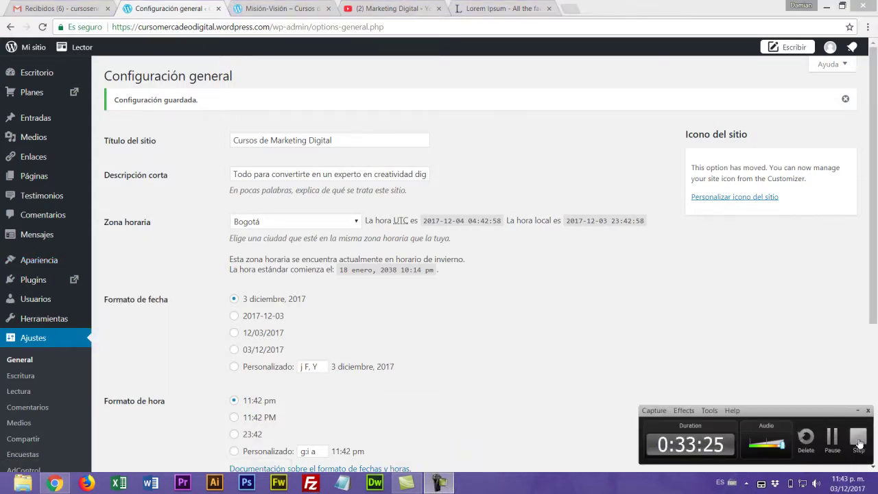